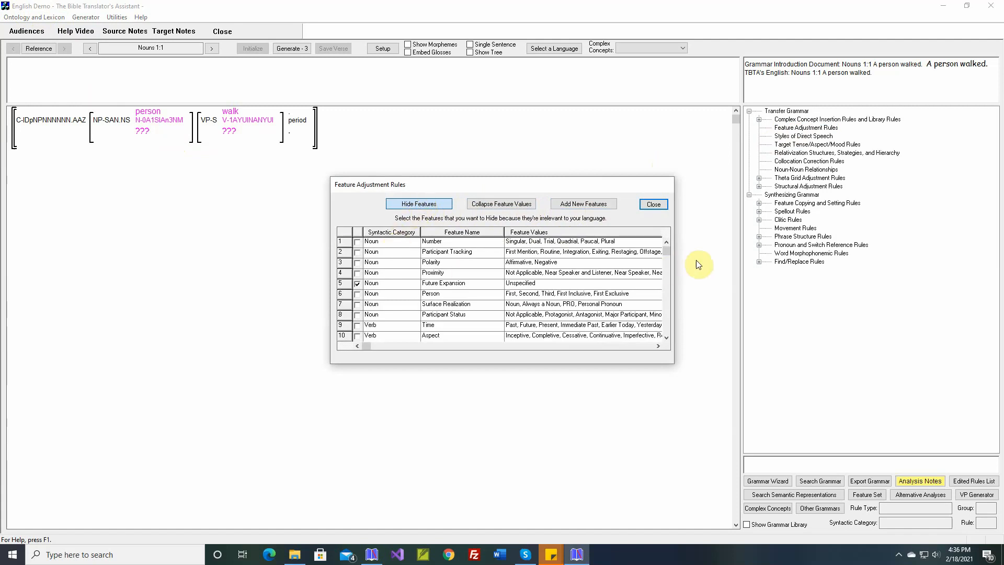
Step: Mark the clause feature Discourse Genre as hidden because it is irrelevant to the language
drag(667, 251, 667, 309)
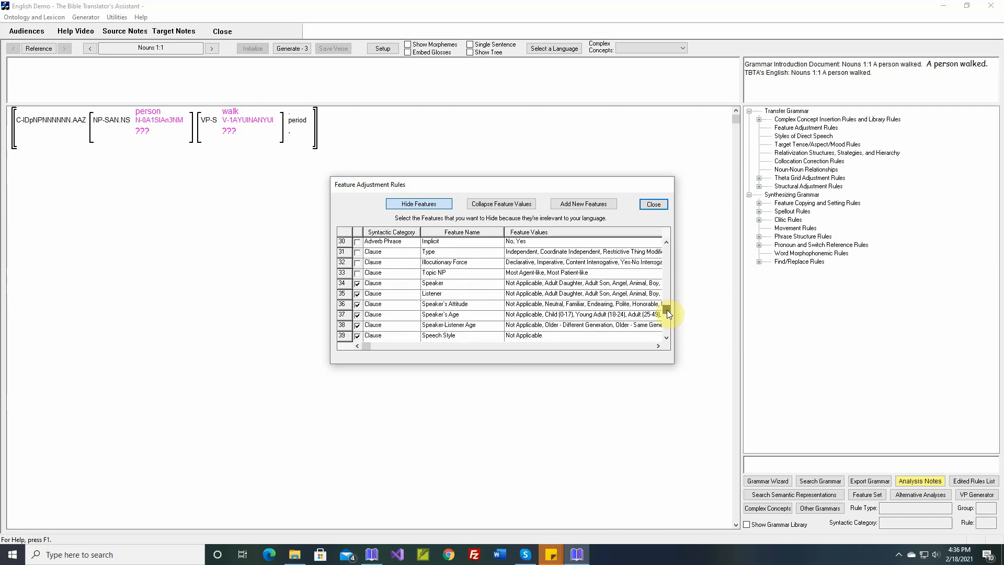
click(668, 337)
click(668, 337)
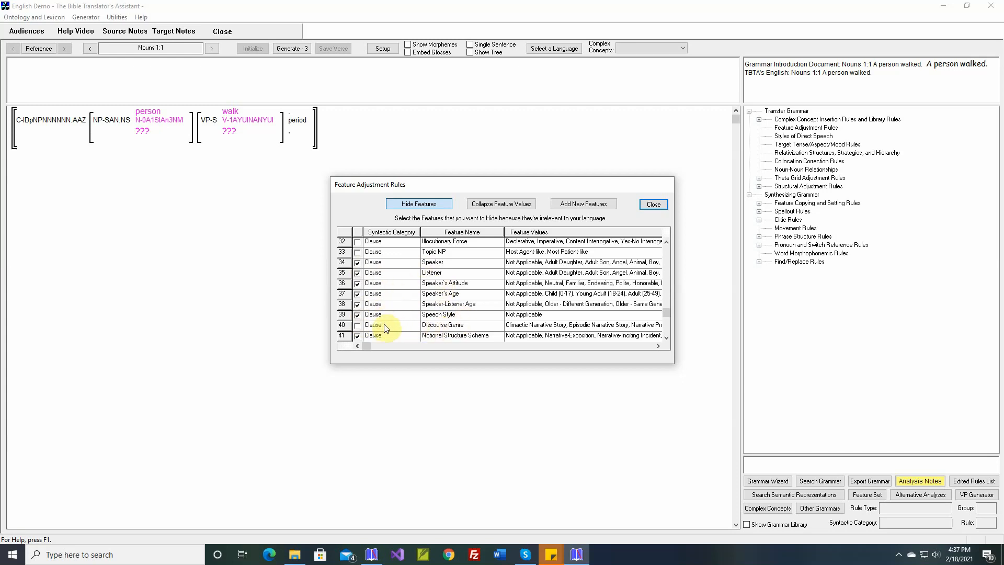
mouse_move(56, 121)
click(357, 325)
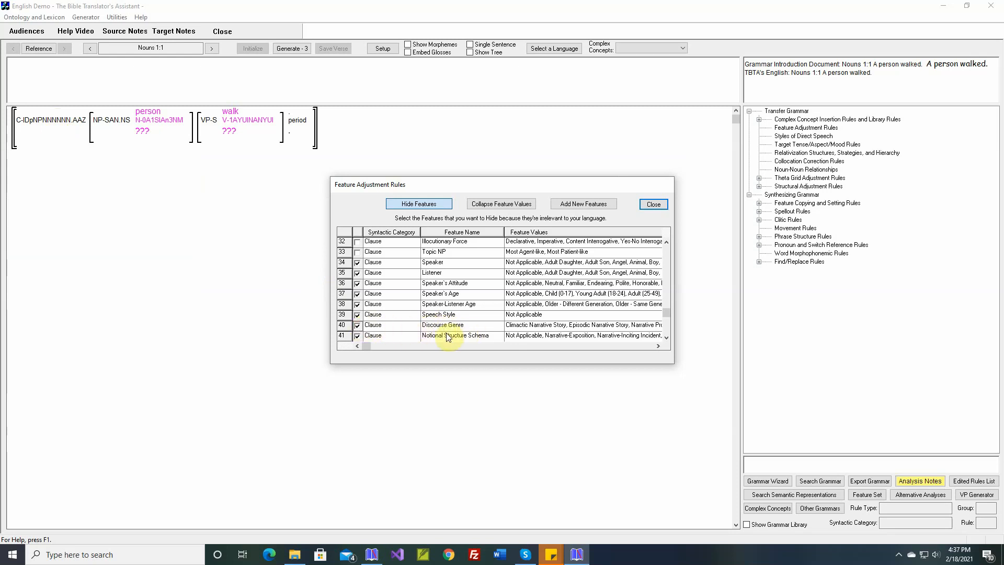
Step: Examine the remaining clause features at the end of the Hide Features table
click(667, 338)
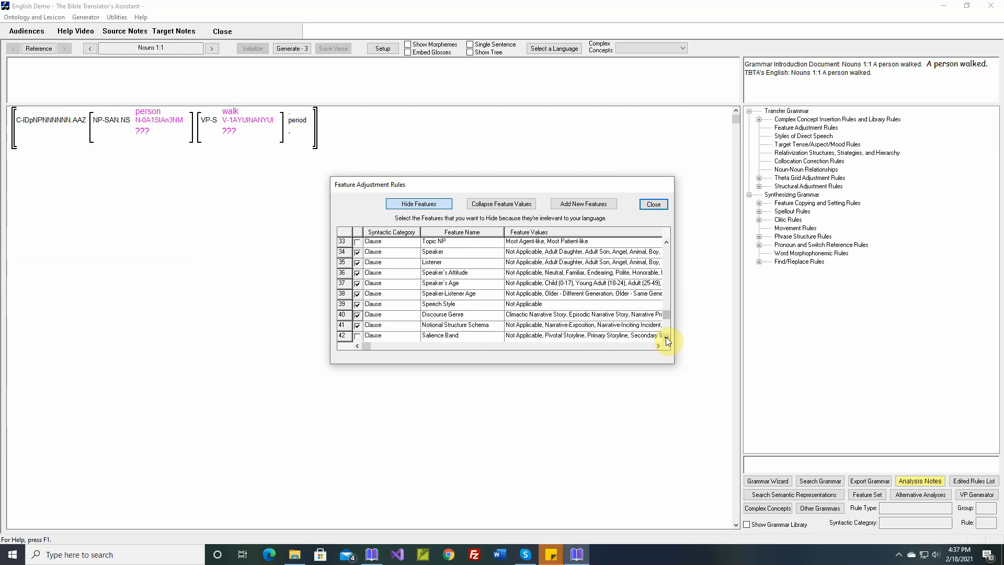
click(666, 338)
click(667, 338)
click(666, 338)
click(667, 337)
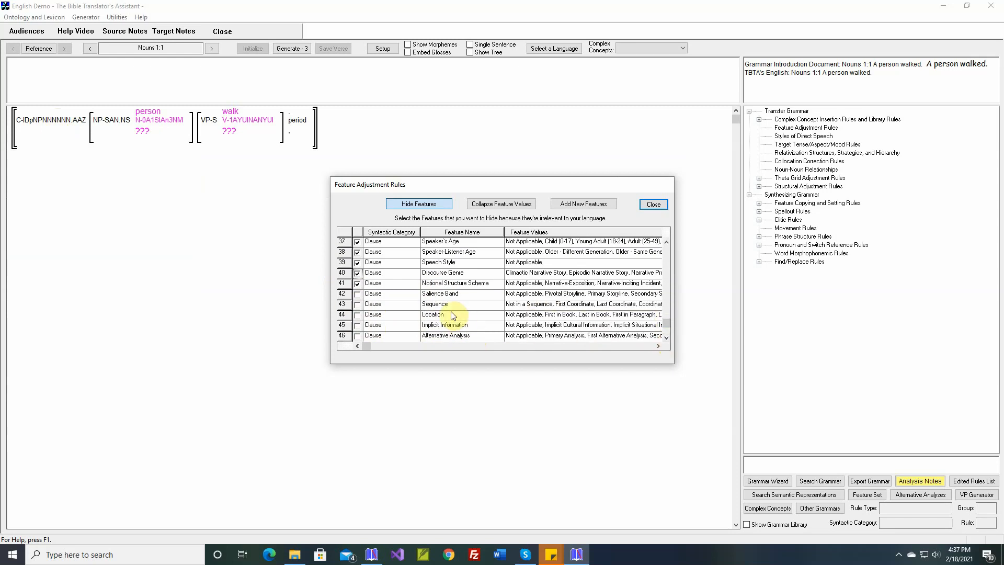
click(667, 338)
click(666, 337)
click(667, 337)
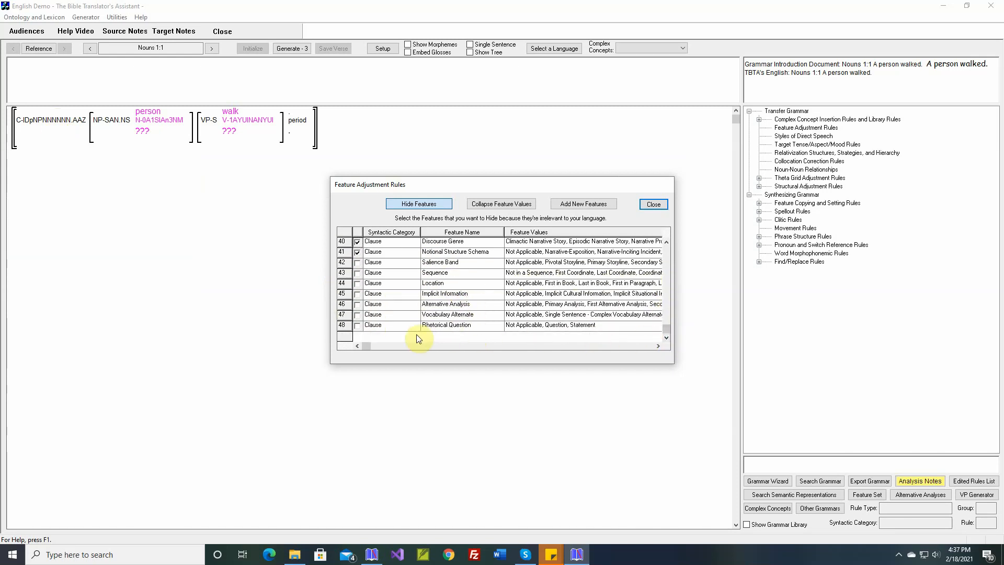
Step: Reset the collapsing rule for the noun feature Number and combine Dual, Trial and Quadrial with Plural
click(501, 205)
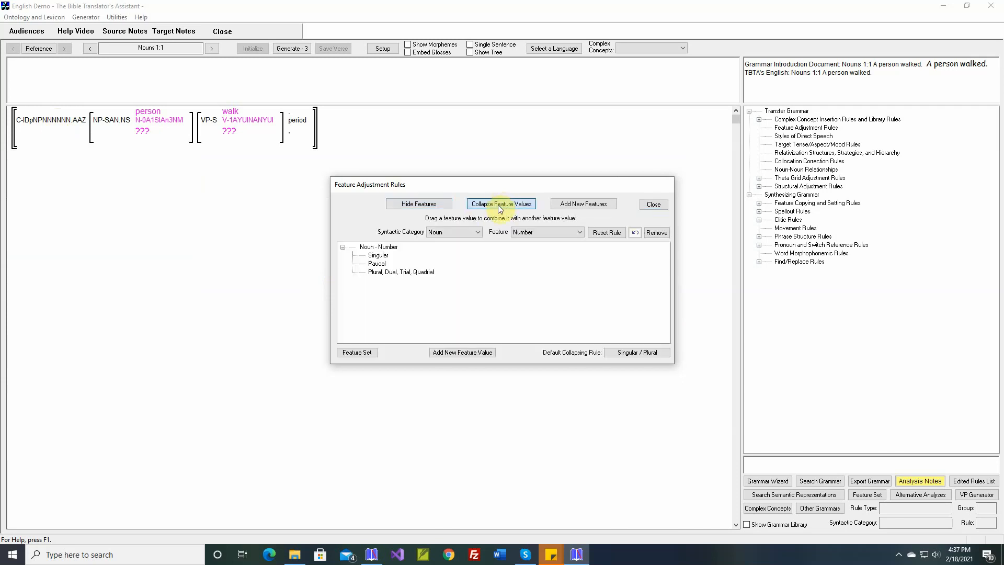
click(480, 236)
click(467, 239)
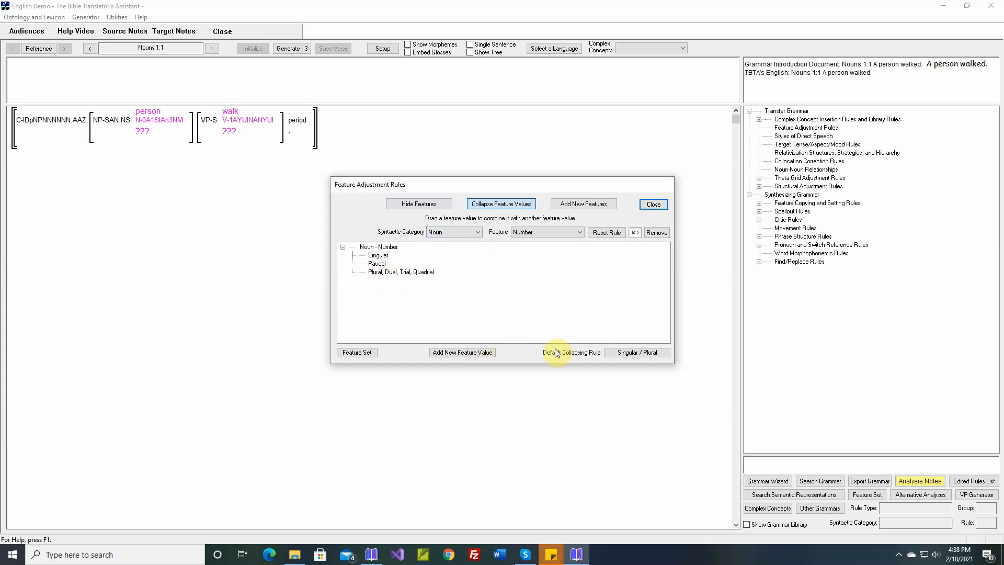
click(607, 233)
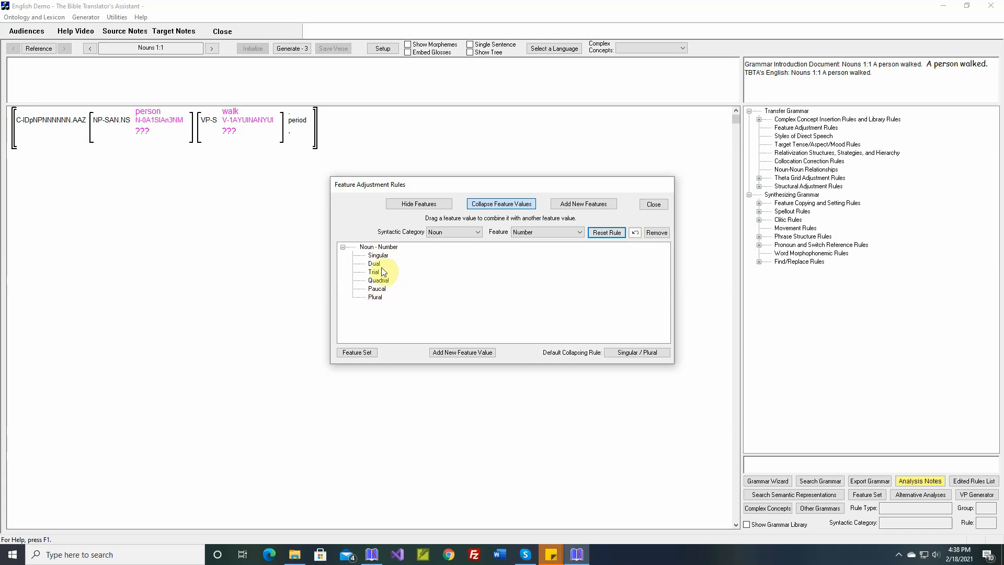
drag(375, 265, 386, 297)
drag(374, 264, 405, 280)
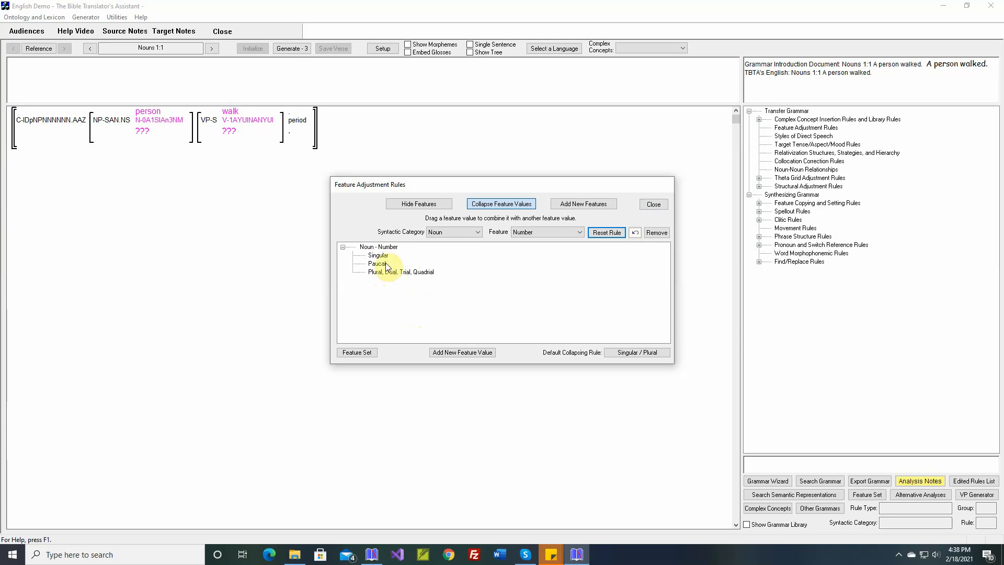
Step: Collapse the Frame Inferable value into Routine for the noun feature Participant Tracking
click(529, 231)
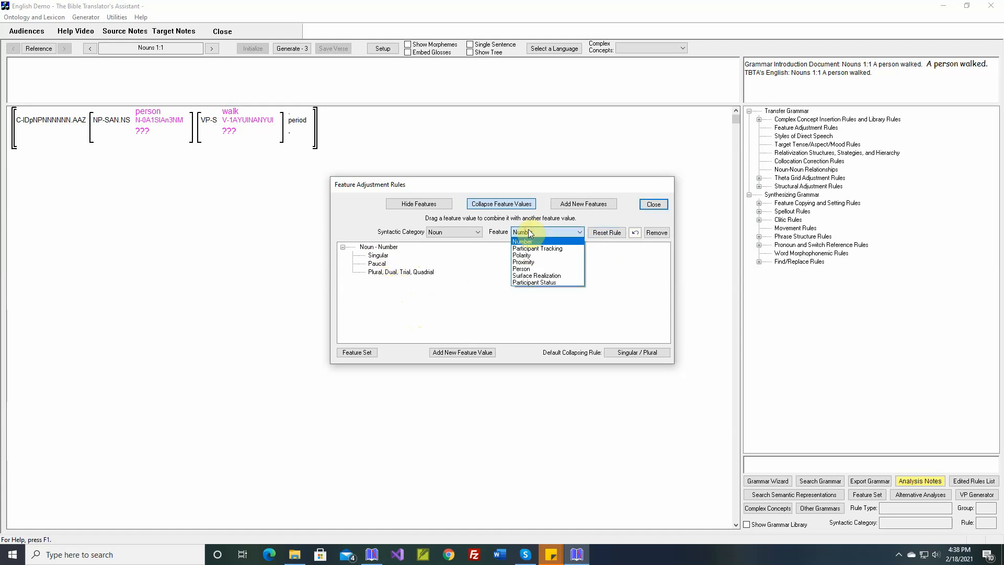
click(526, 249)
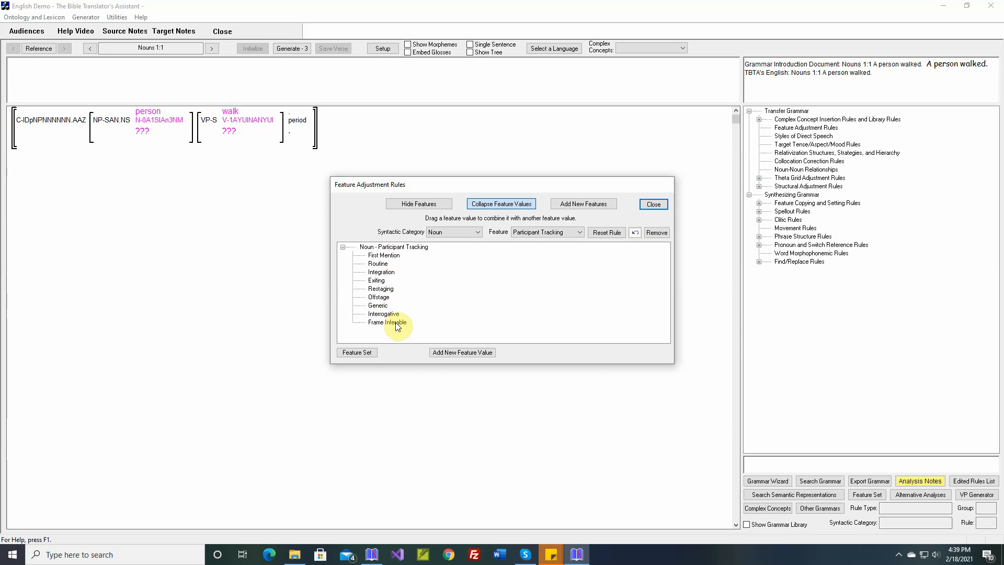
drag(391, 322, 396, 263)
Step: Add a new feature value named Proximal to the noun feature Proximity
click(529, 237)
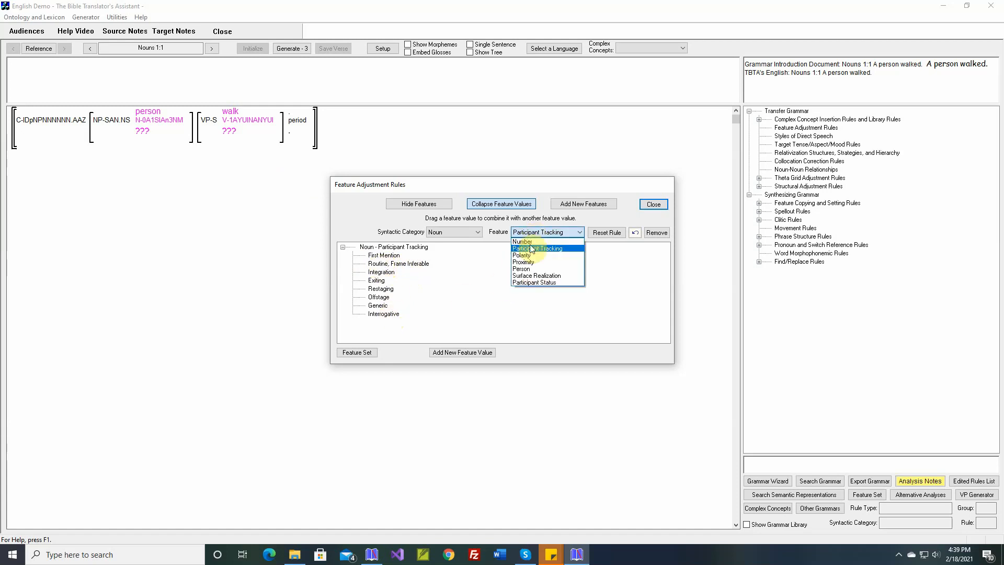
click(529, 255)
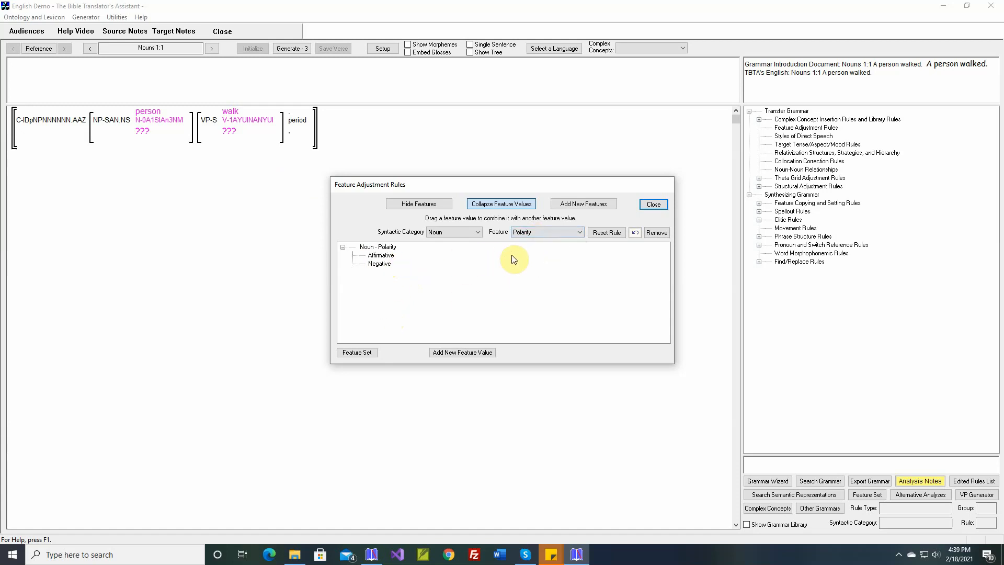
click(537, 235)
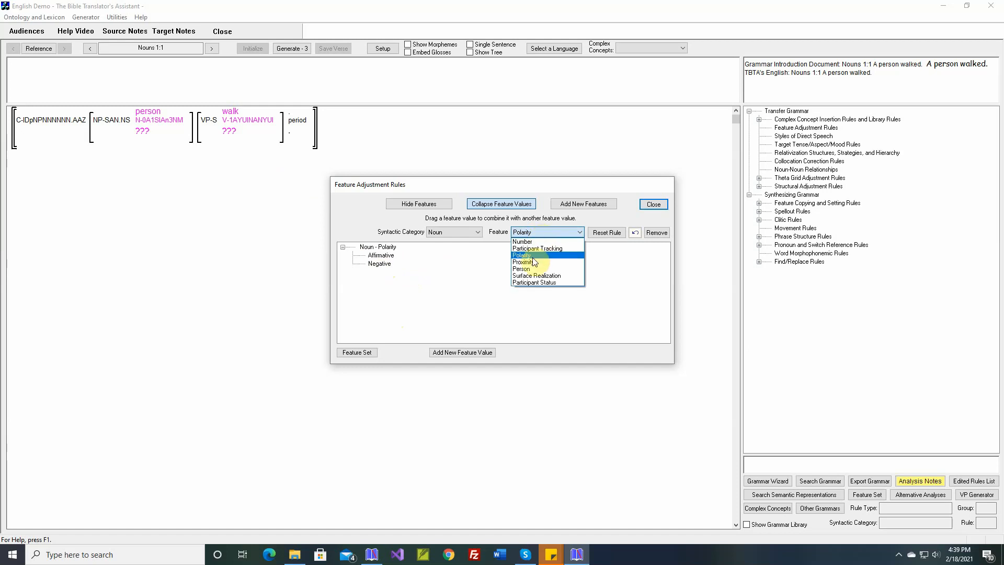
click(532, 261)
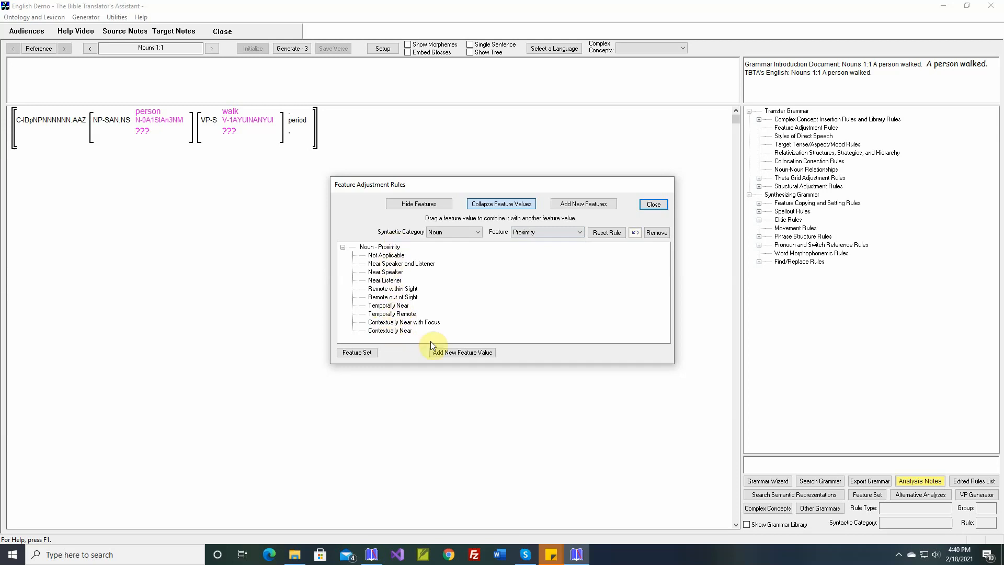
click(466, 352)
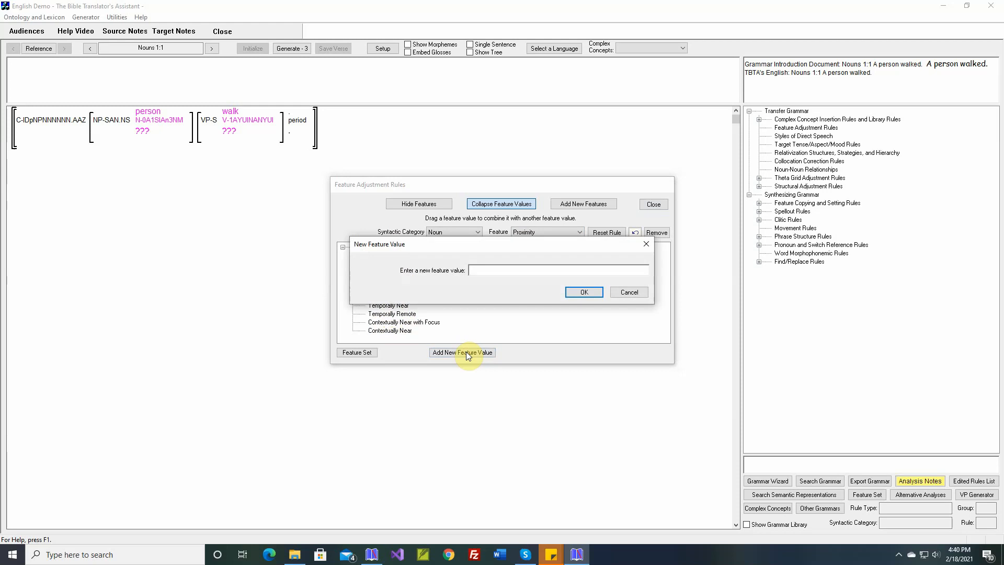
text(Proximal)
key(Return)
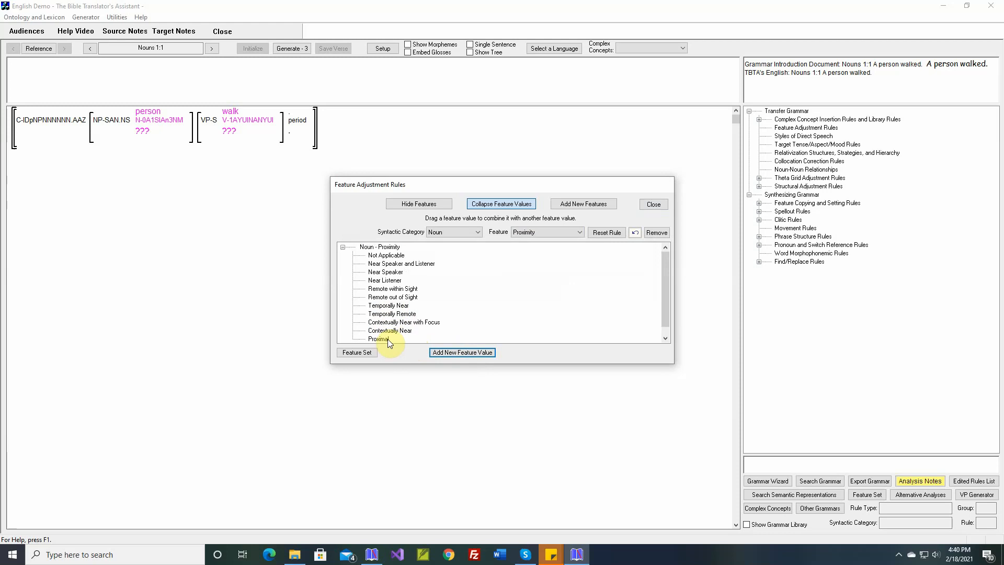
Step: Add a second new value named Distal to the noun's Proximity feature
click(452, 355)
text(D)
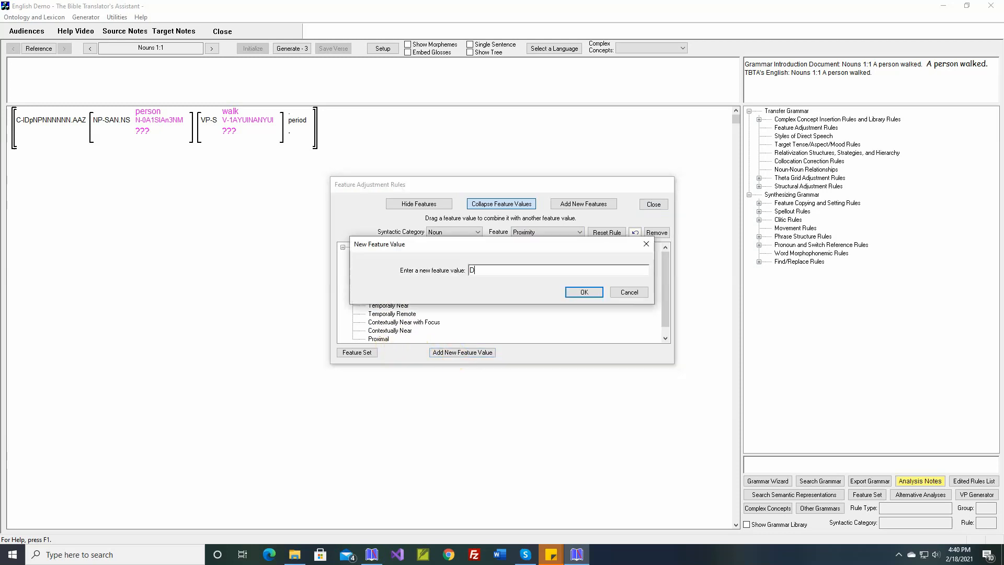
text(istal)
key(Return)
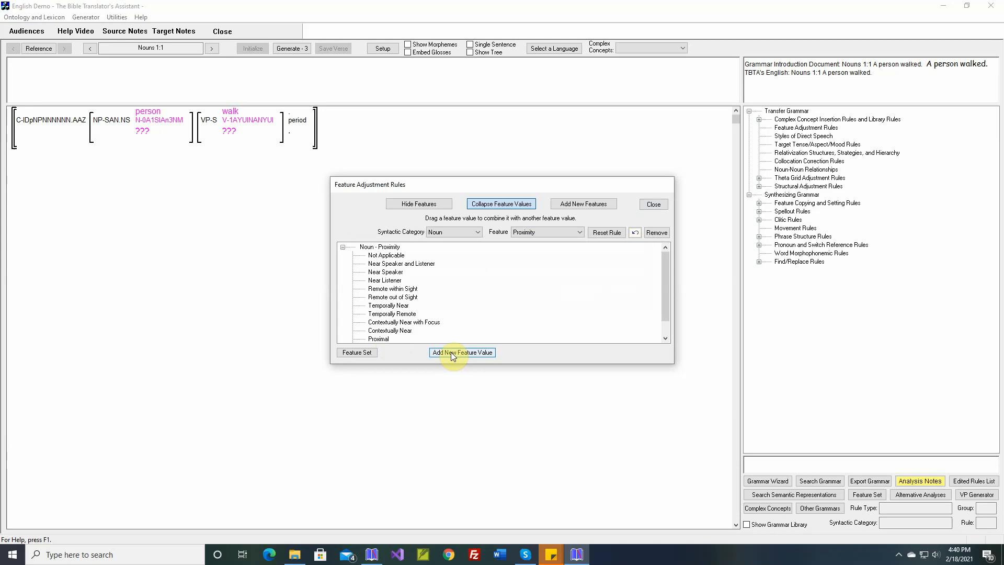
click(666, 339)
click(666, 339)
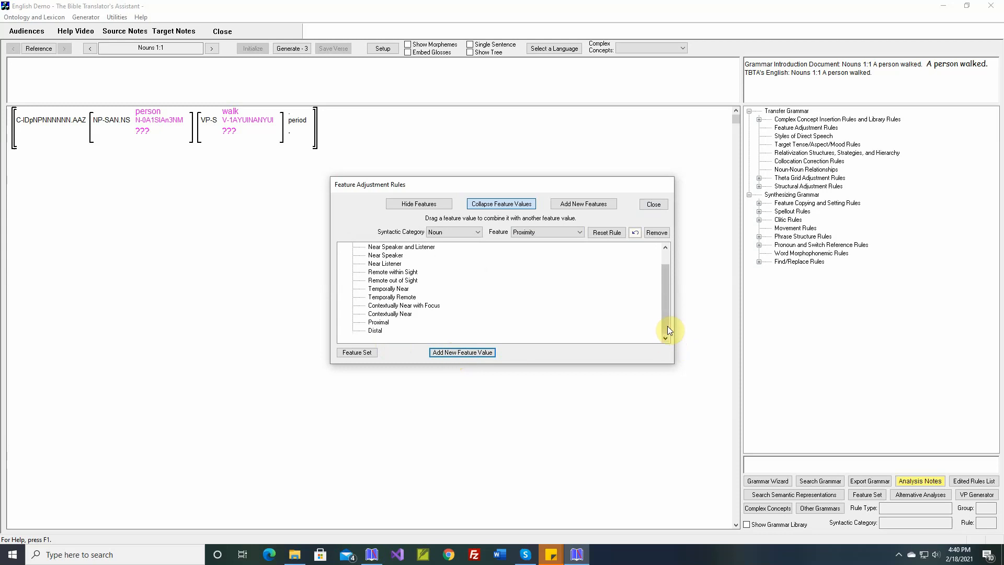
drag(668, 325, 669, 297)
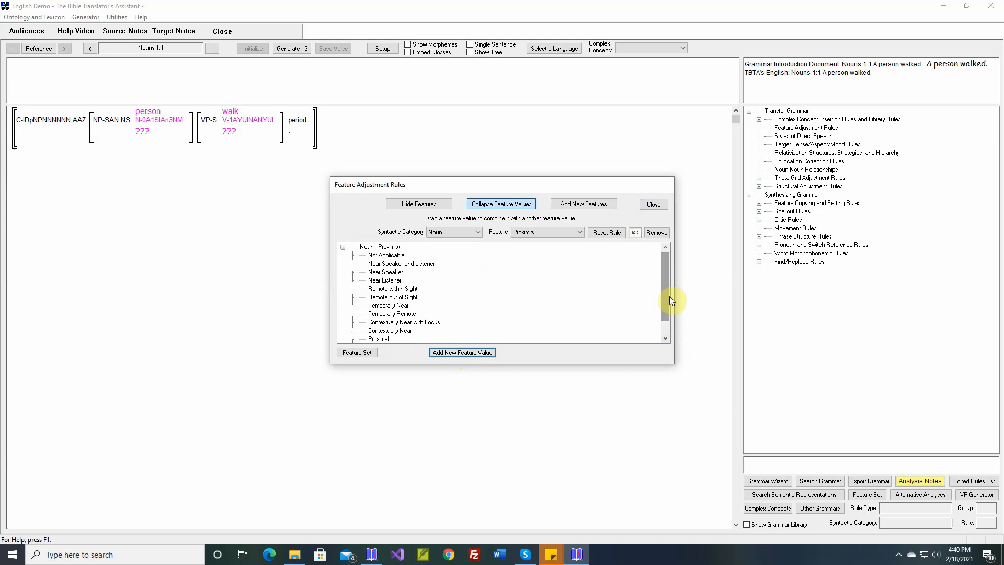
Step: Collapse the Near Speaker and Listener and Near Speaker values into Proximal
click(404, 265)
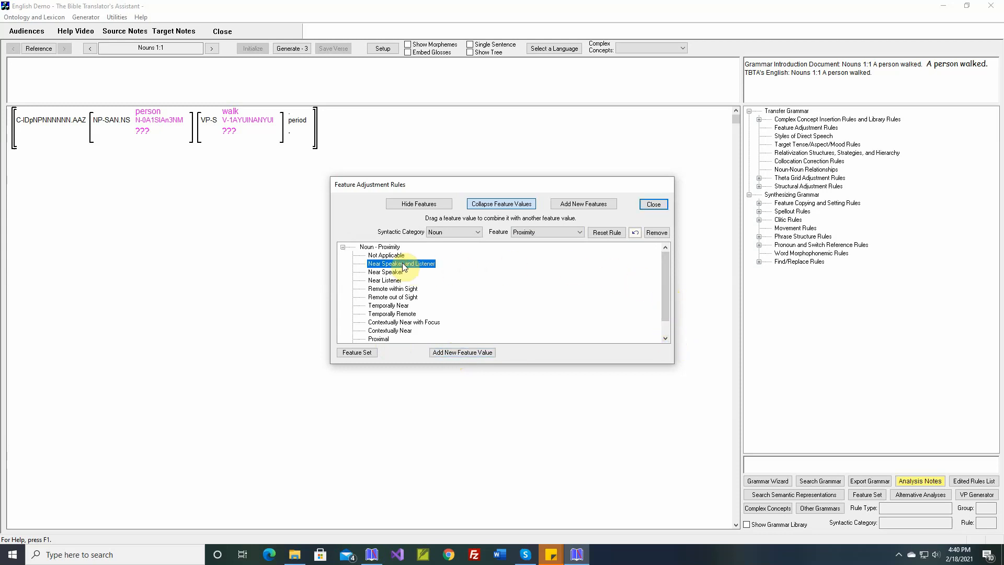
drag(404, 265, 403, 338)
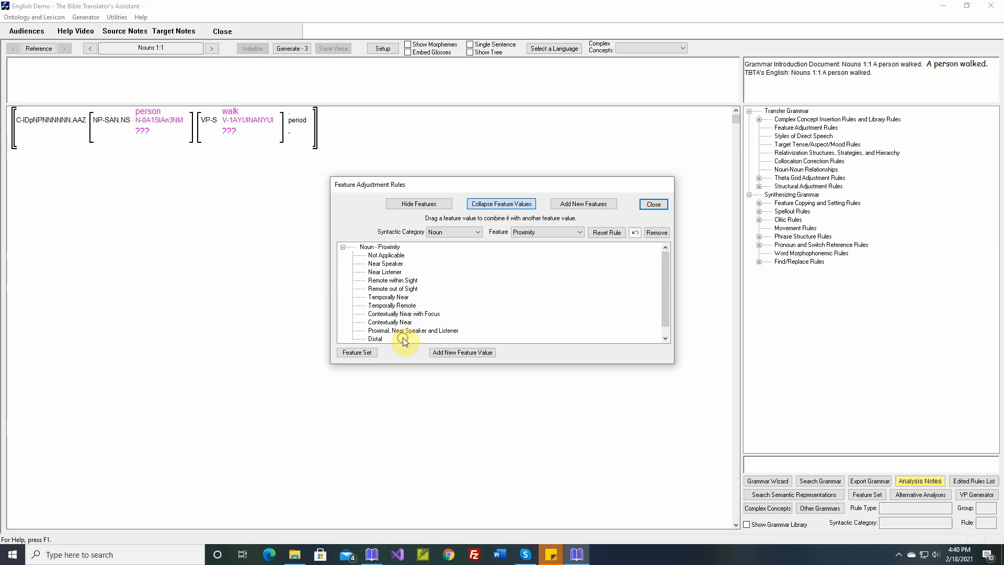
drag(395, 264, 426, 330)
Step: Collapse the Near Listener, Remote within Sight and Remote out of Sight values into Distal
click(391, 265)
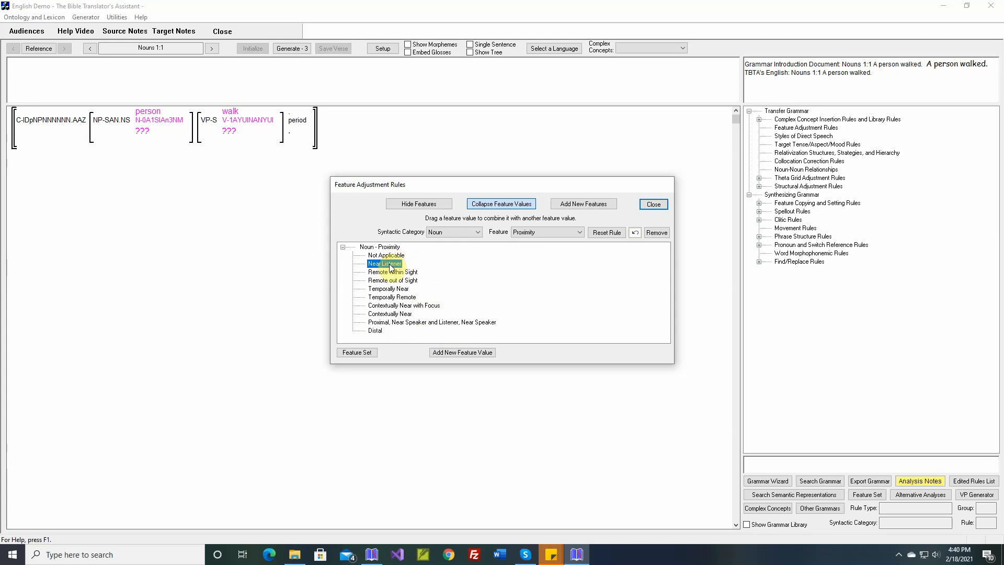
drag(391, 265, 393, 328)
click(396, 265)
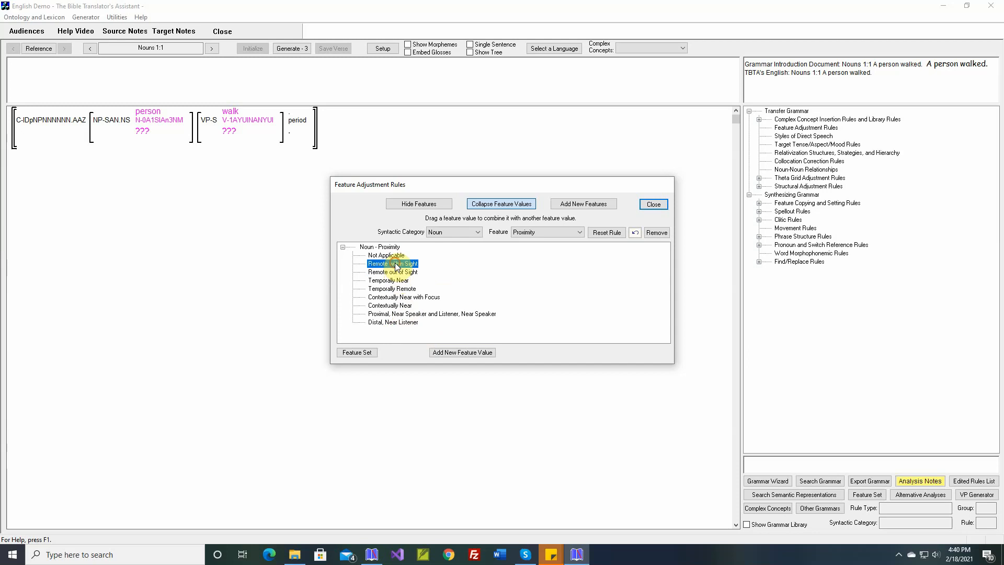
drag(396, 265, 408, 323)
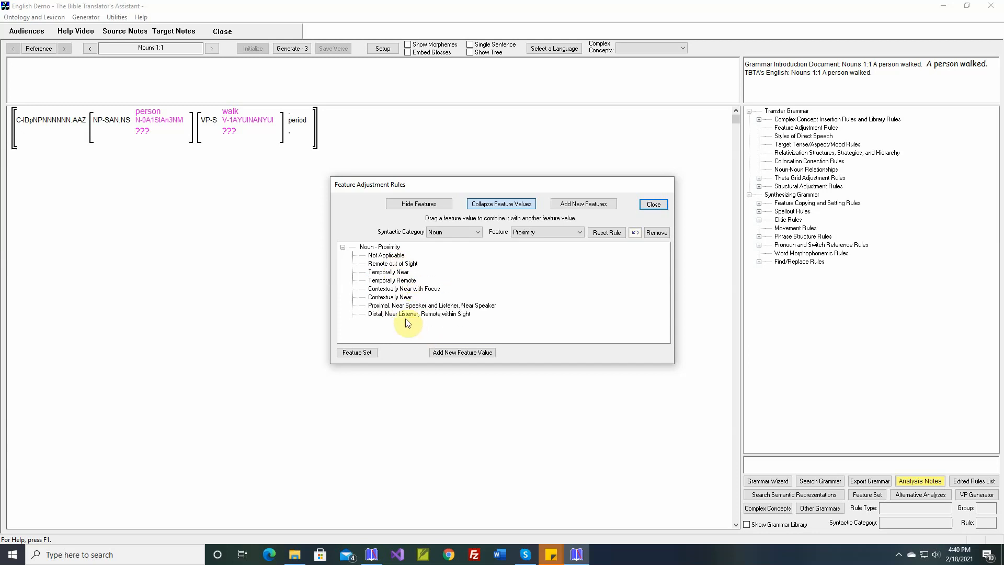
click(396, 266)
drag(396, 268, 411, 312)
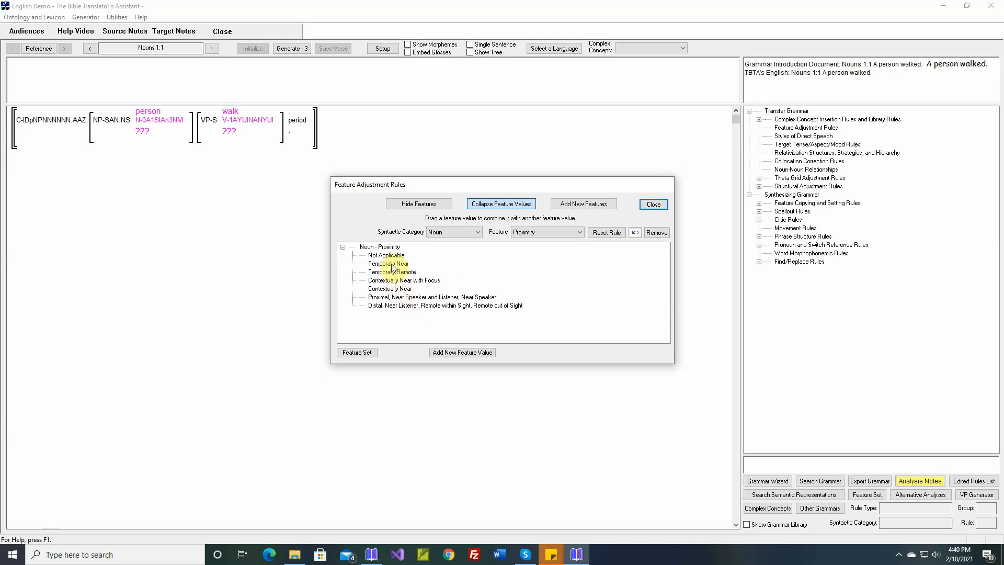
Step: Combine the Temporally Near value with Proximal and the Temporally Remote value with Distal
drag(394, 266, 399, 298)
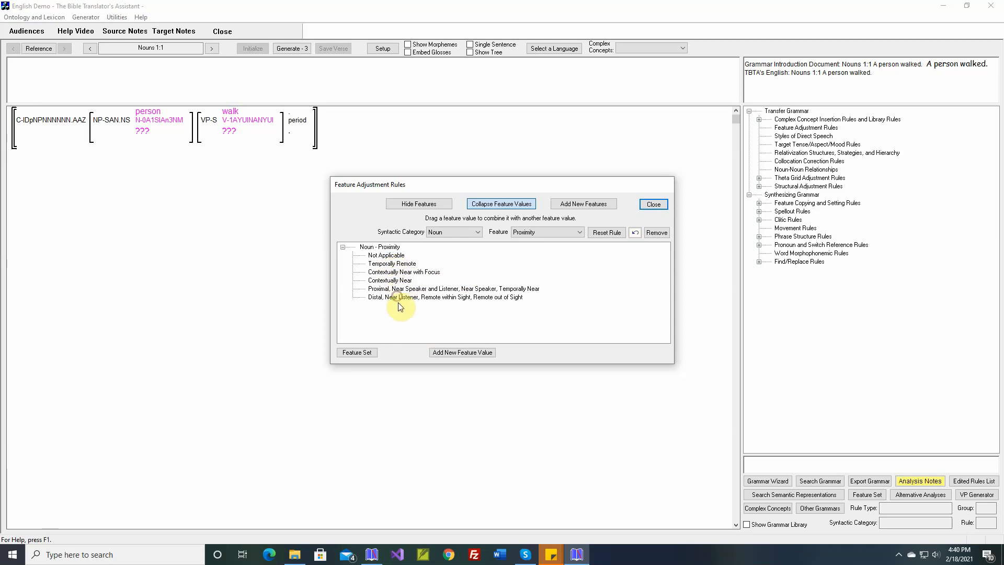
click(395, 264)
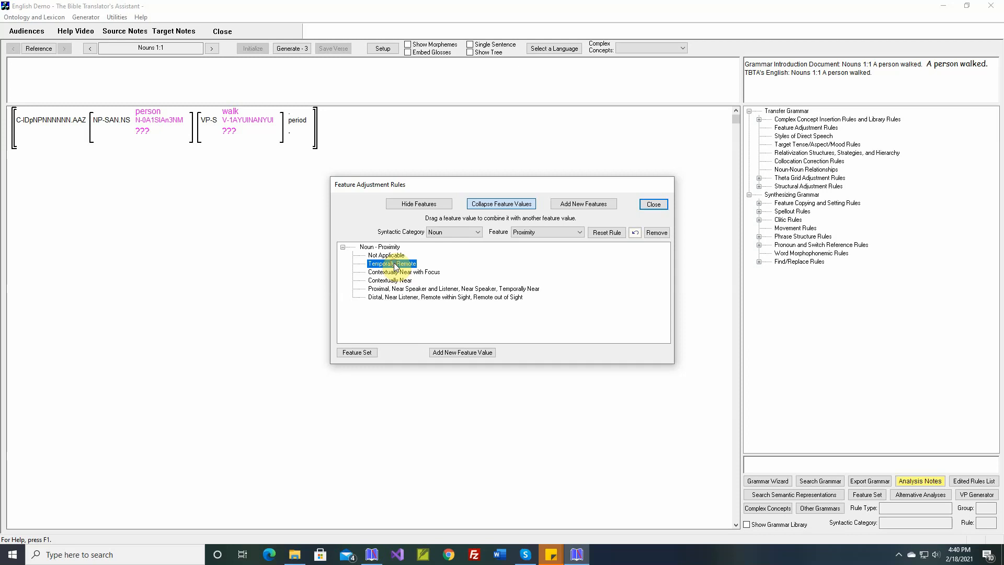
drag(395, 265, 399, 298)
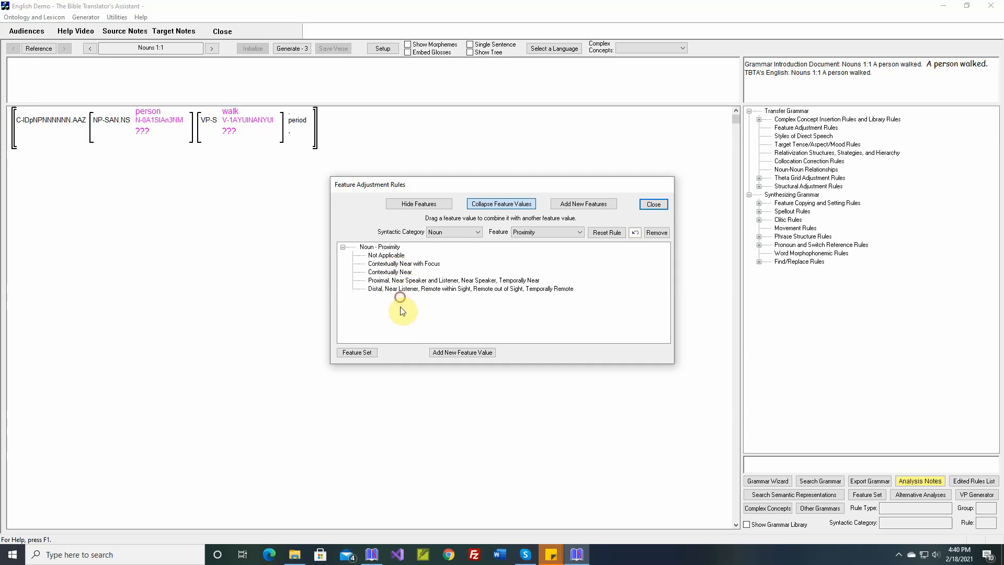
Step: Combine the Contextually Near with Focus value with Distal and the Contextually Near value with Proximal
click(402, 264)
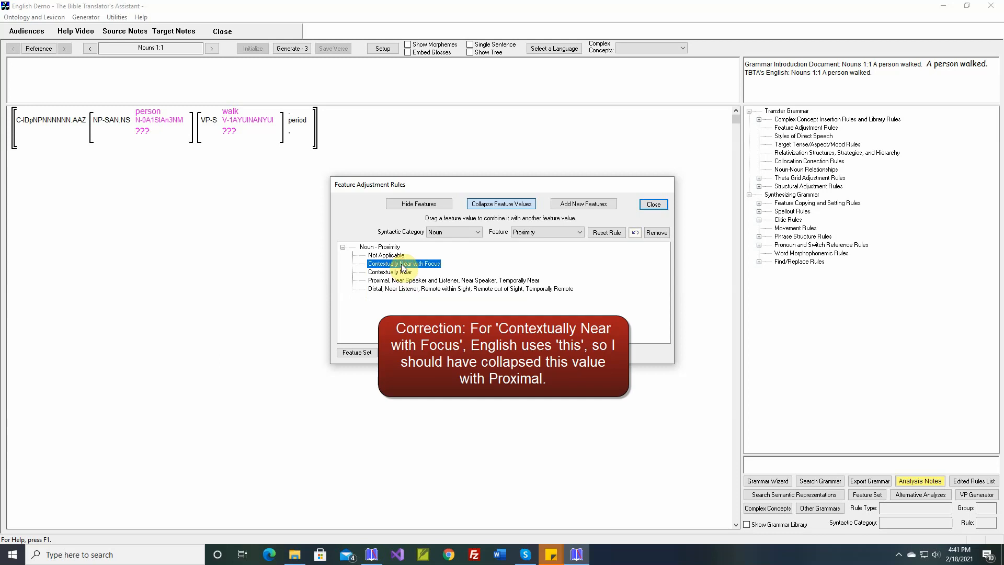
mouse_move(402, 266)
mouse_down()
mouse_move(406, 290)
mouse_move(393, 264)
mouse_move(397, 273)
mouse_up()
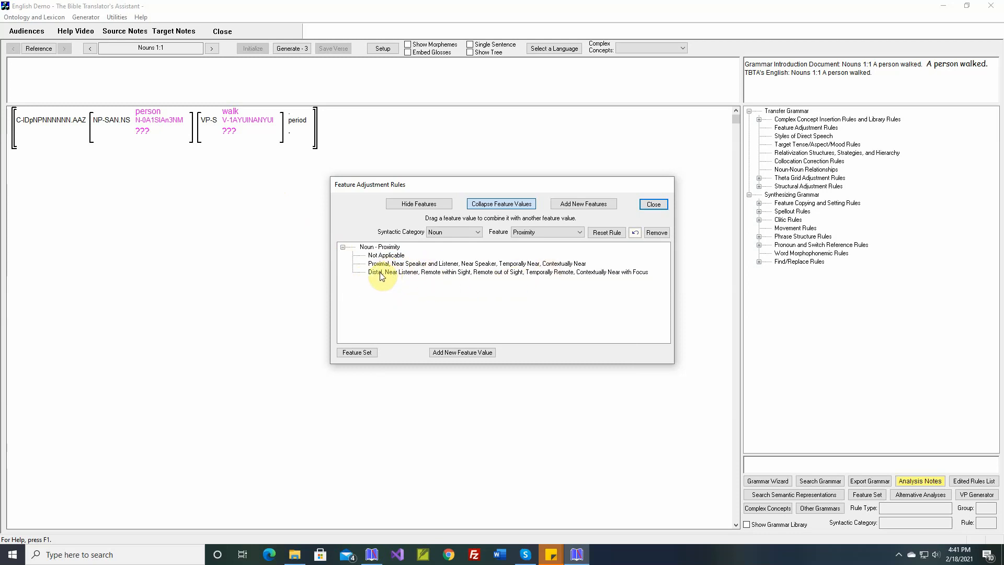
Step: For the noun Person feature, collapse First Inclusive into First and First Exclusive into Second
click(534, 236)
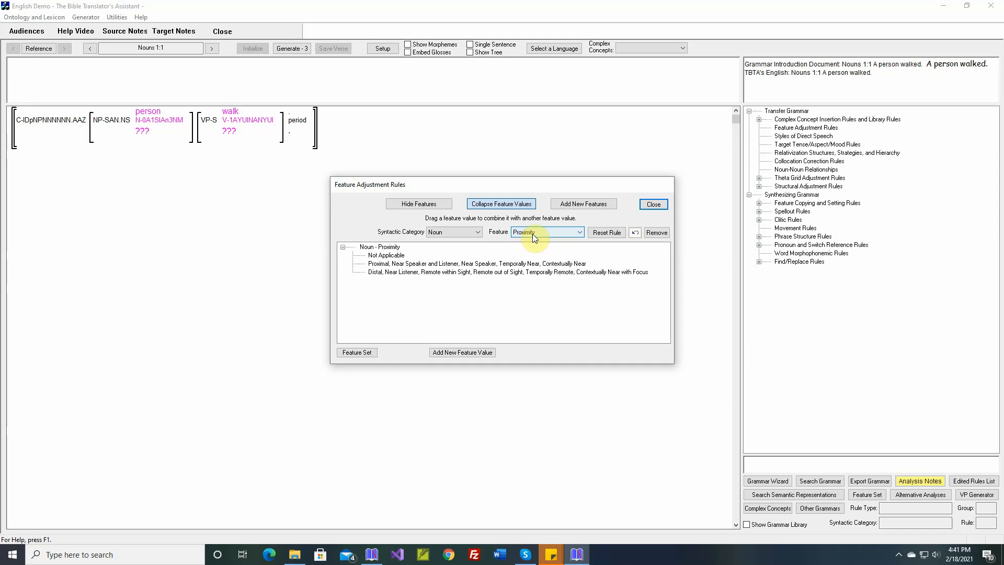
click(534, 237)
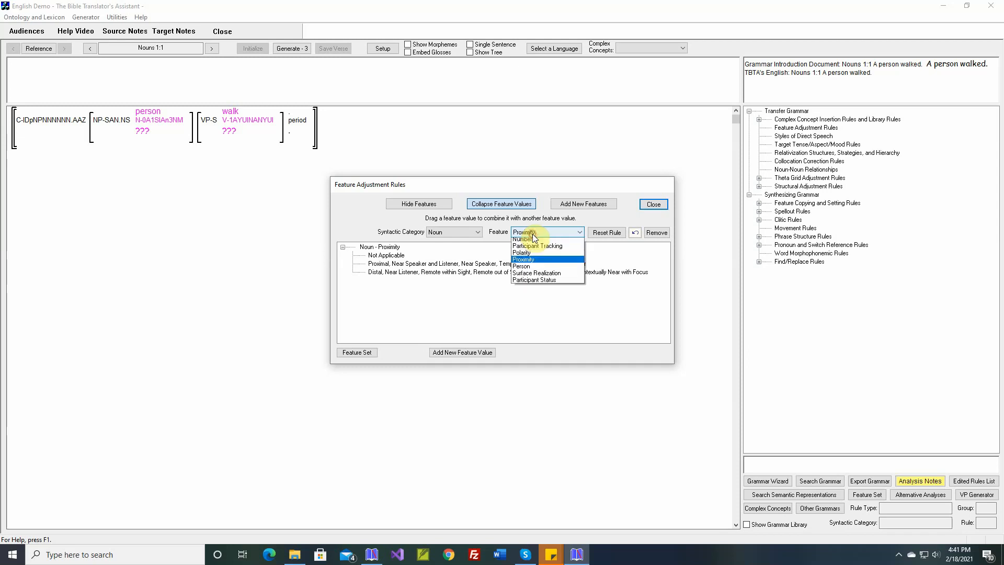
click(526, 268)
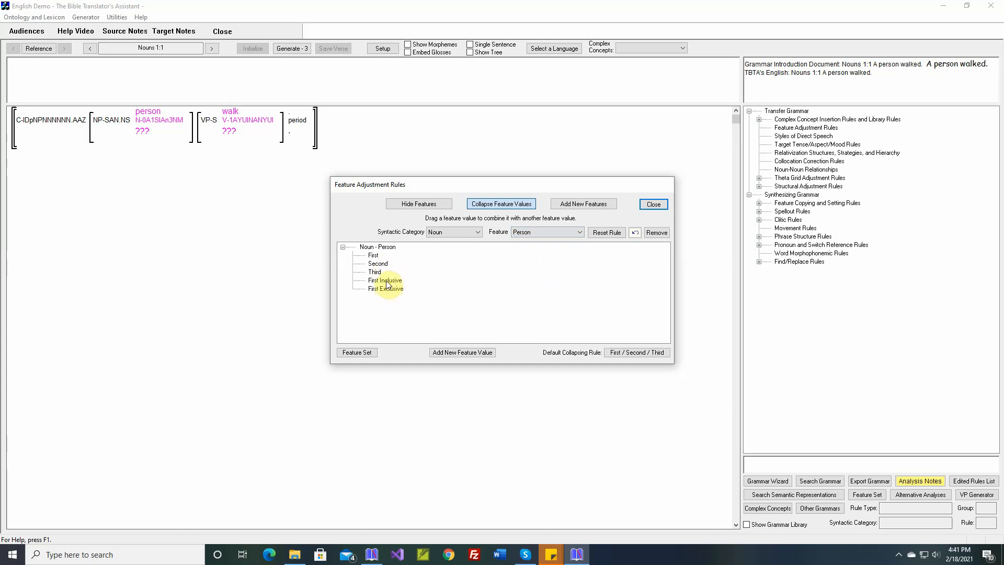
mouse_move(385, 280)
mouse_down()
mouse_move(384, 256)
mouse_move(390, 264)
mouse_up()
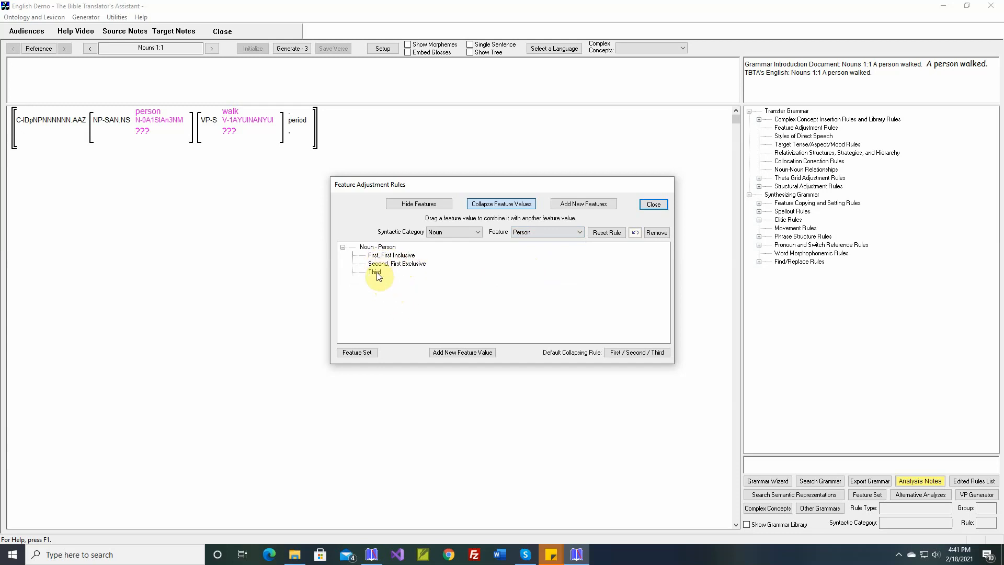
Step: Examine the values of the noun features Surface Realization and Participant Status
click(529, 232)
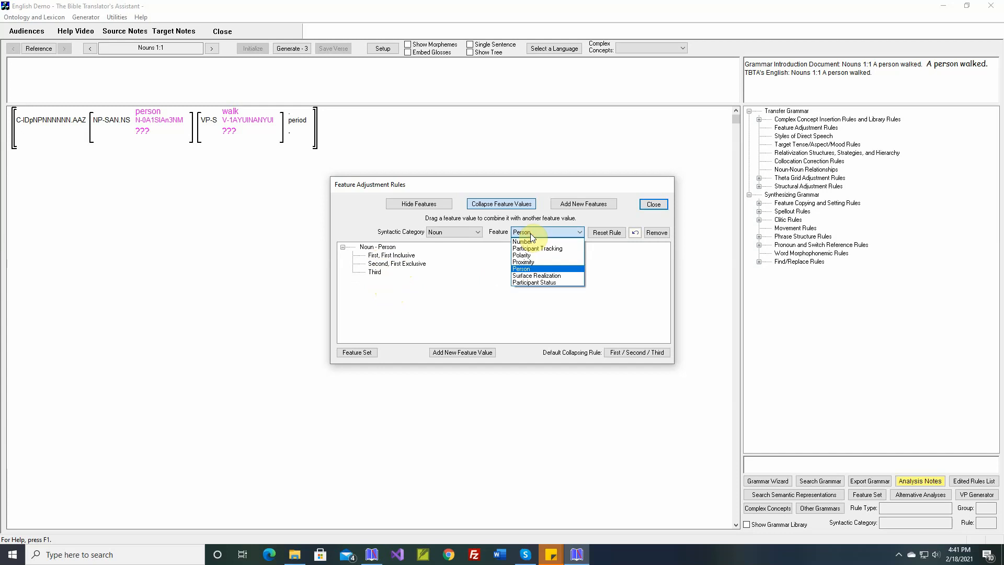
click(530, 275)
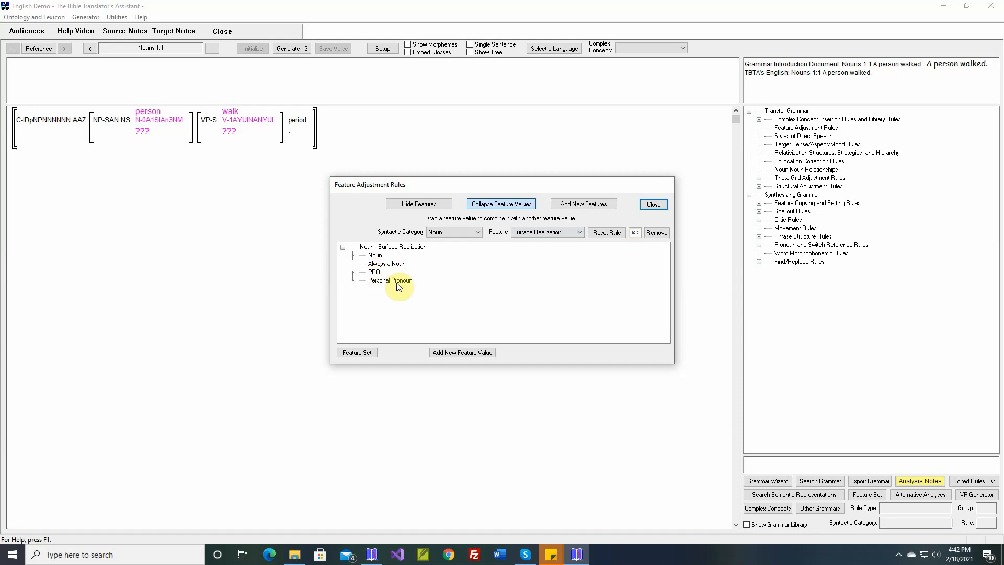
click(543, 231)
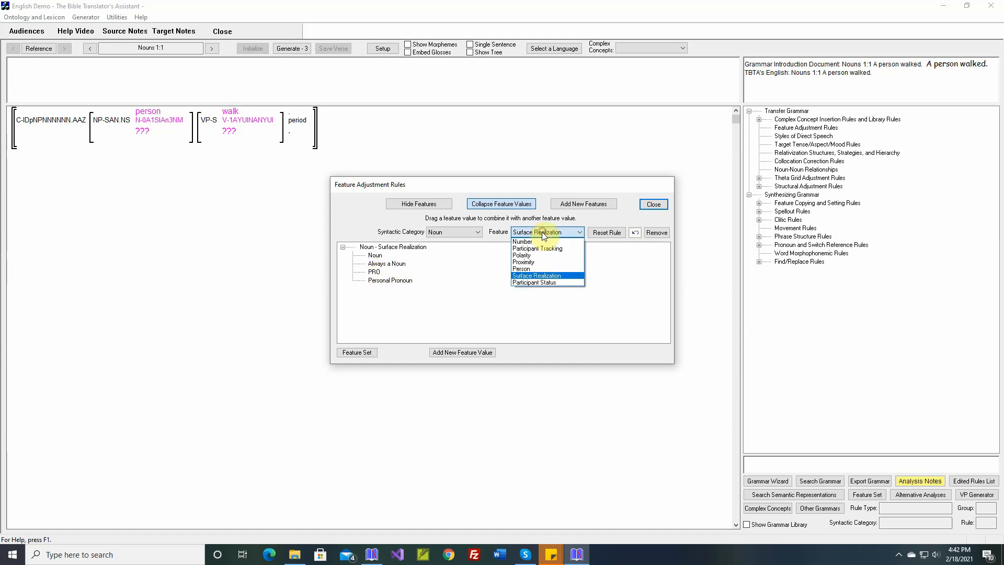
click(536, 283)
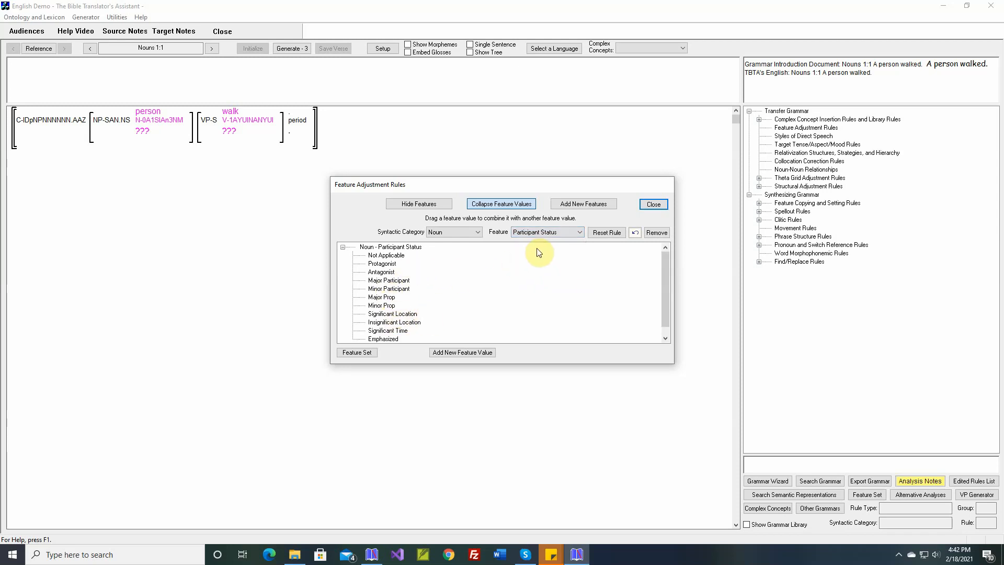
Step: Switch to the Verb category and examine the values of its Time, Aspect and Mood features
click(479, 235)
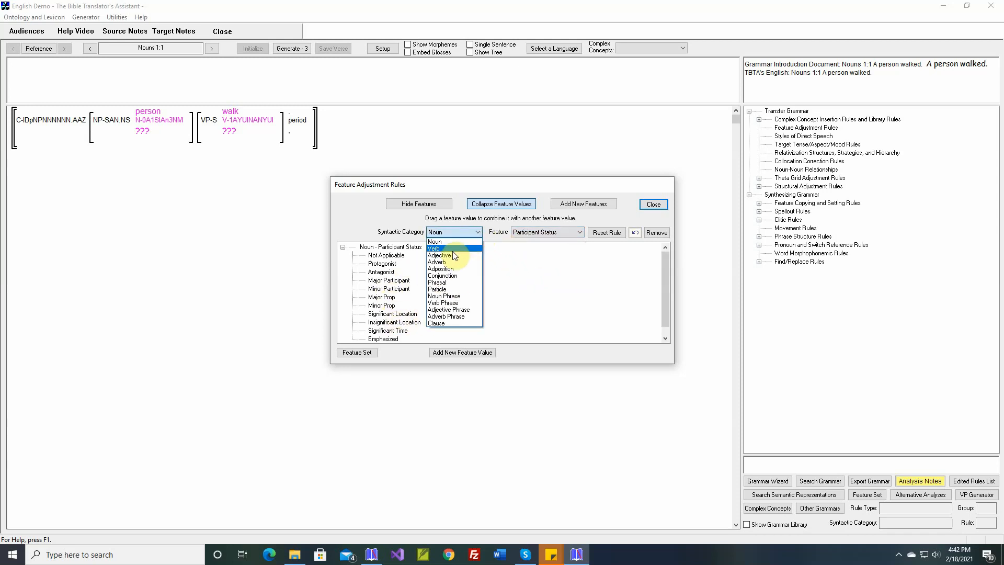
click(453, 249)
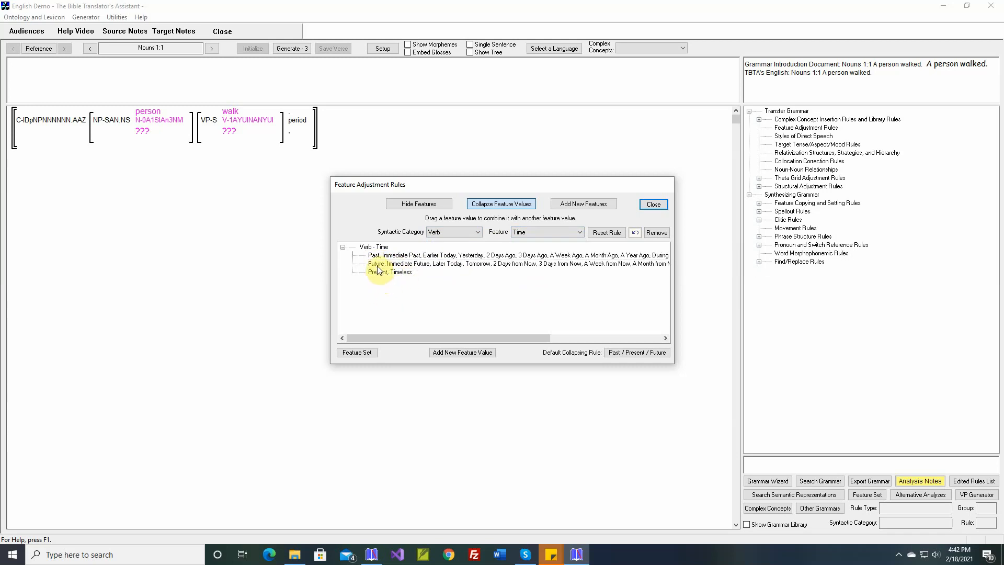
click(533, 232)
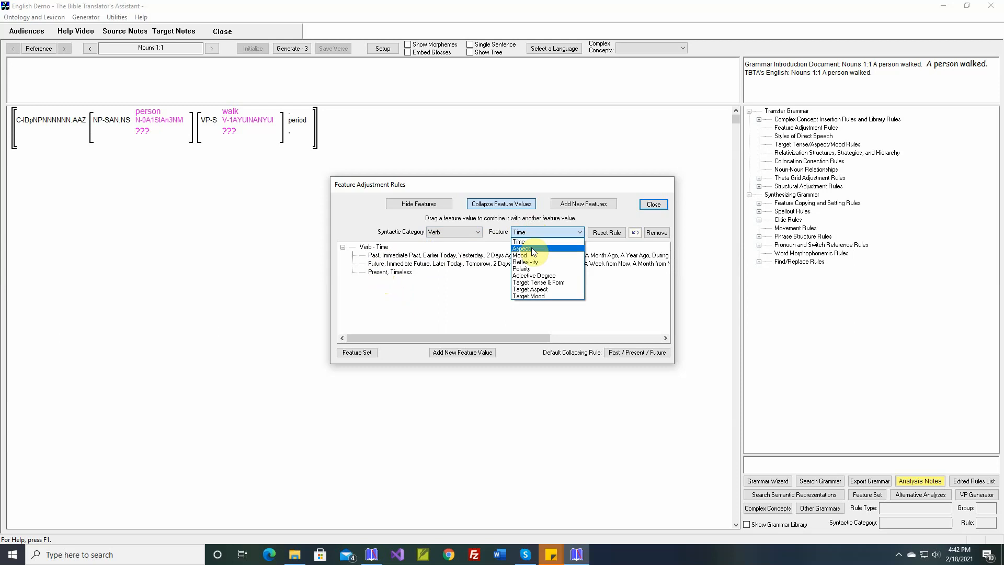
click(532, 248)
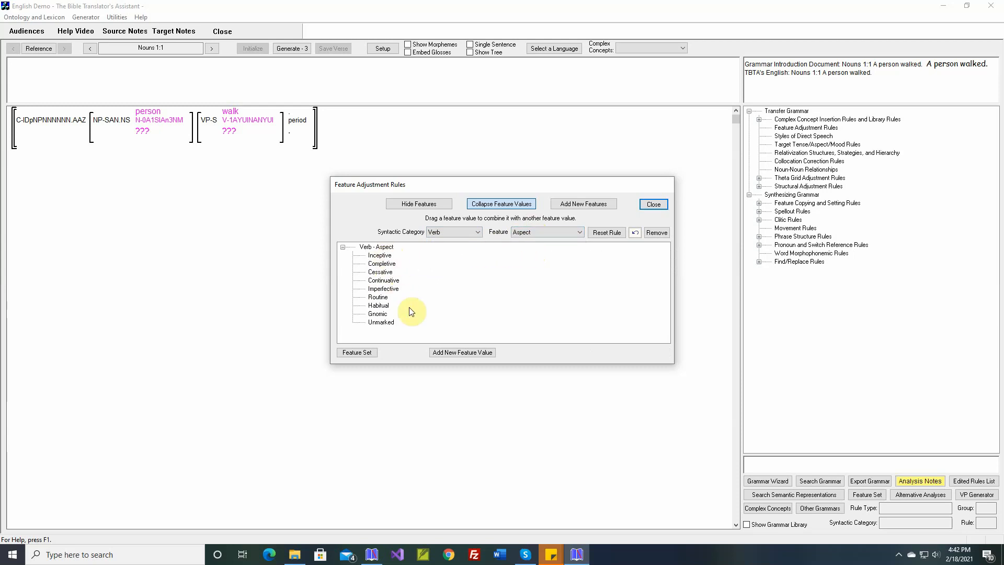
click(538, 233)
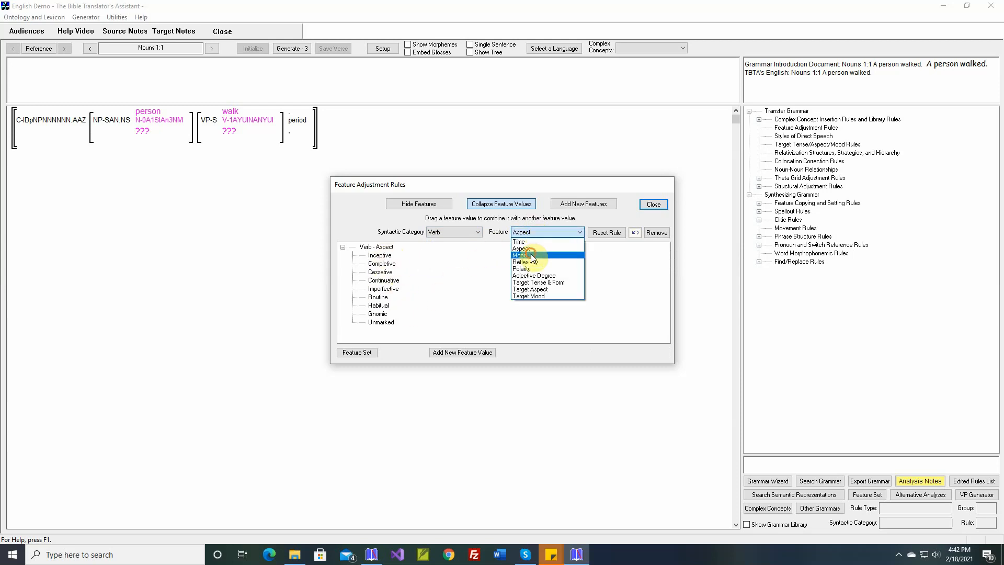
click(531, 254)
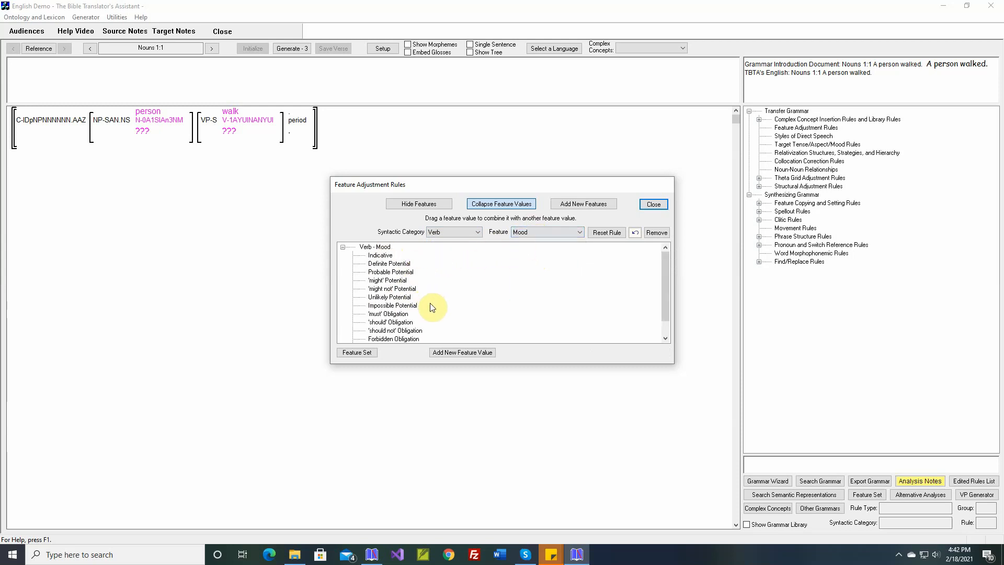
Step: Examine the values of the verb features Reflexivity, Polarity and Target Tense & Form
click(536, 234)
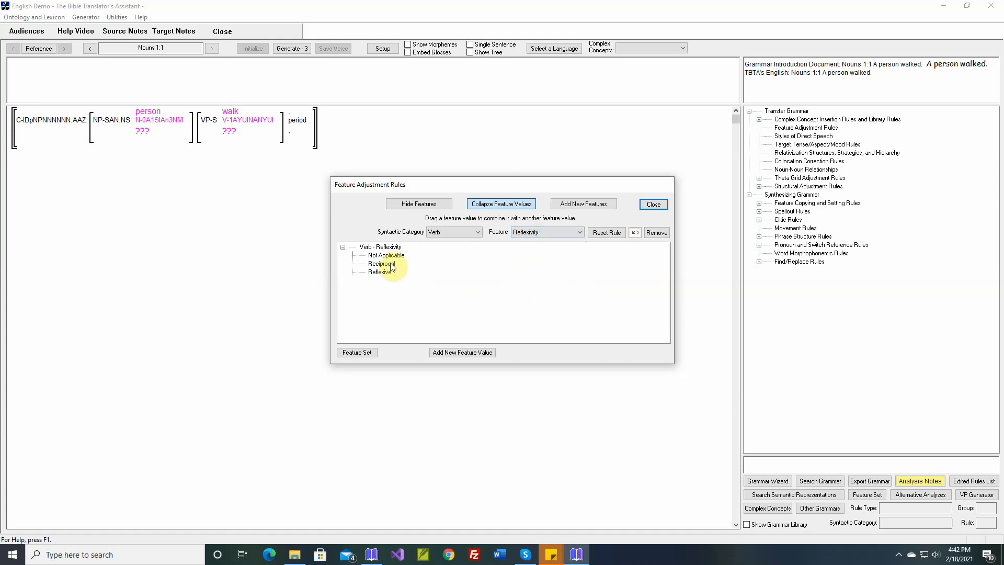
click(527, 237)
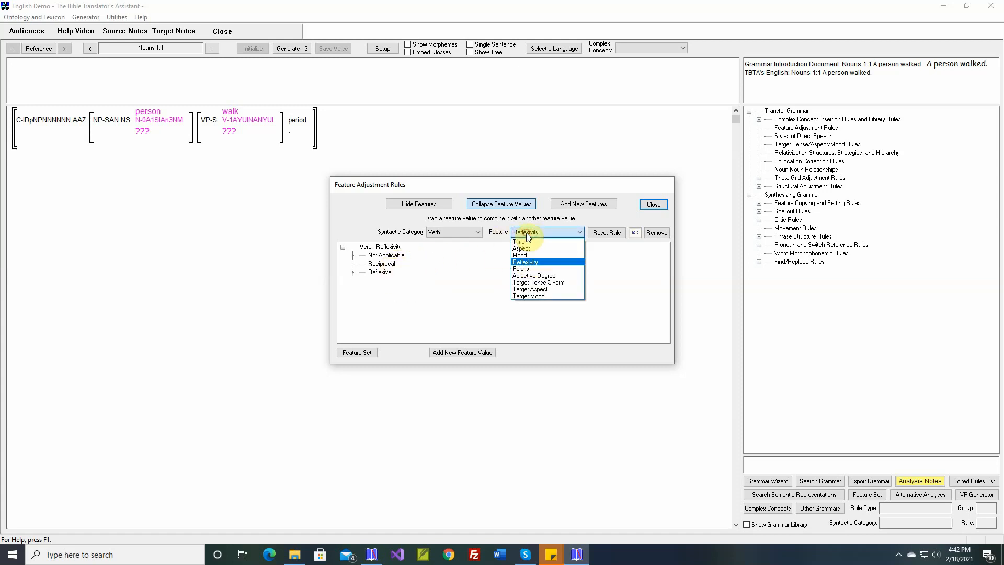
click(523, 268)
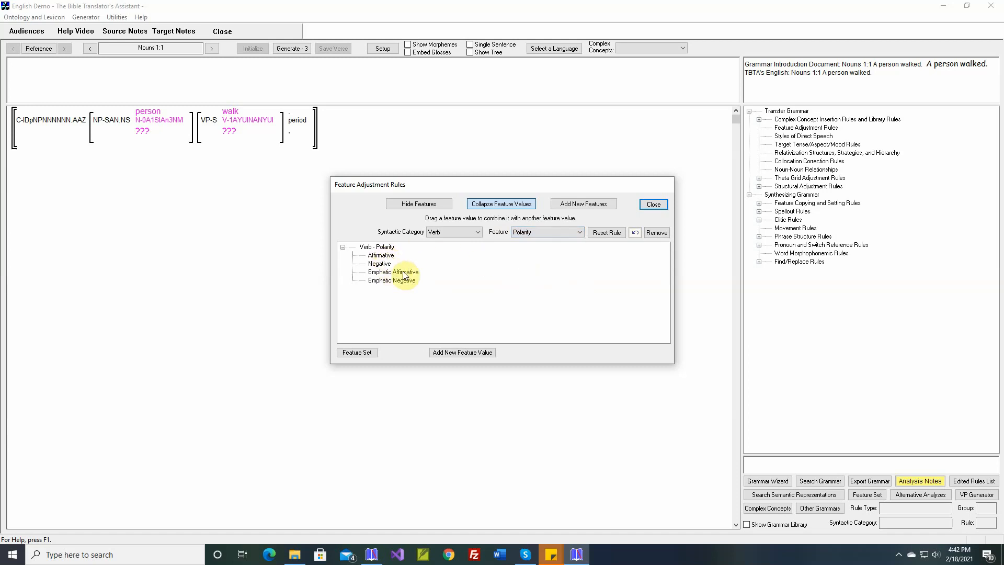
click(529, 236)
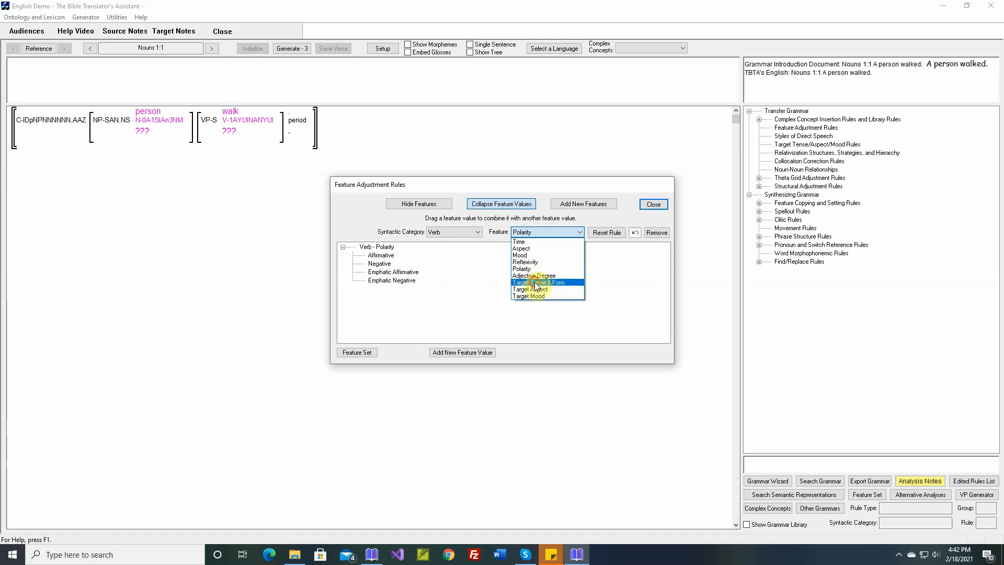
click(535, 283)
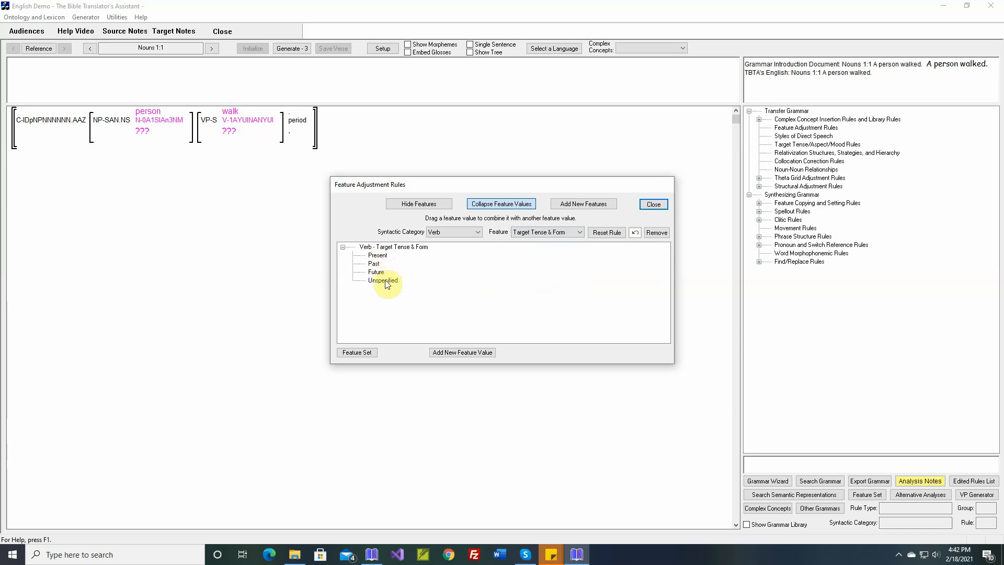
click(529, 239)
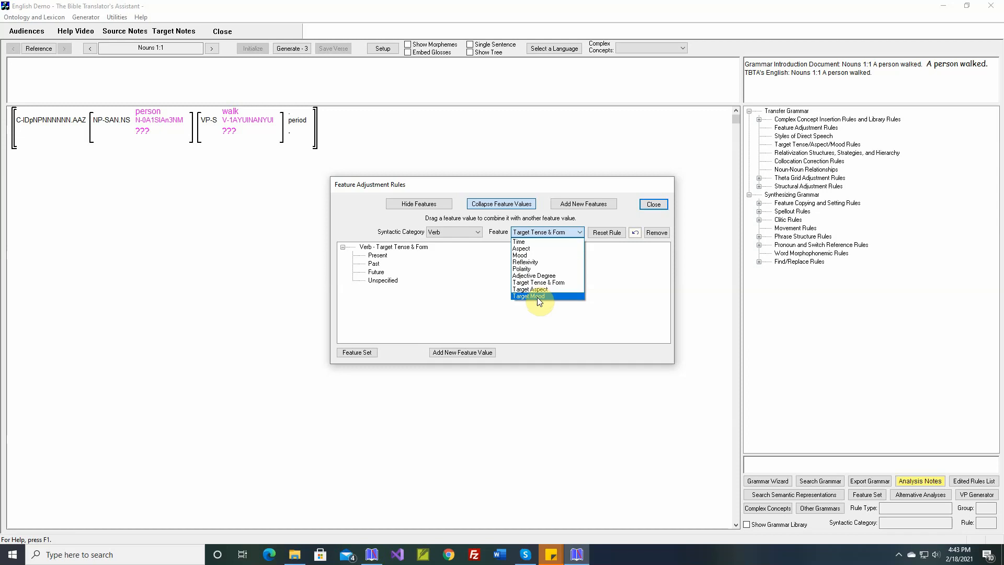
click(469, 259)
Step: Examine the Degree values of adjectives and adverbs, and check whether adpositions have any features
click(478, 233)
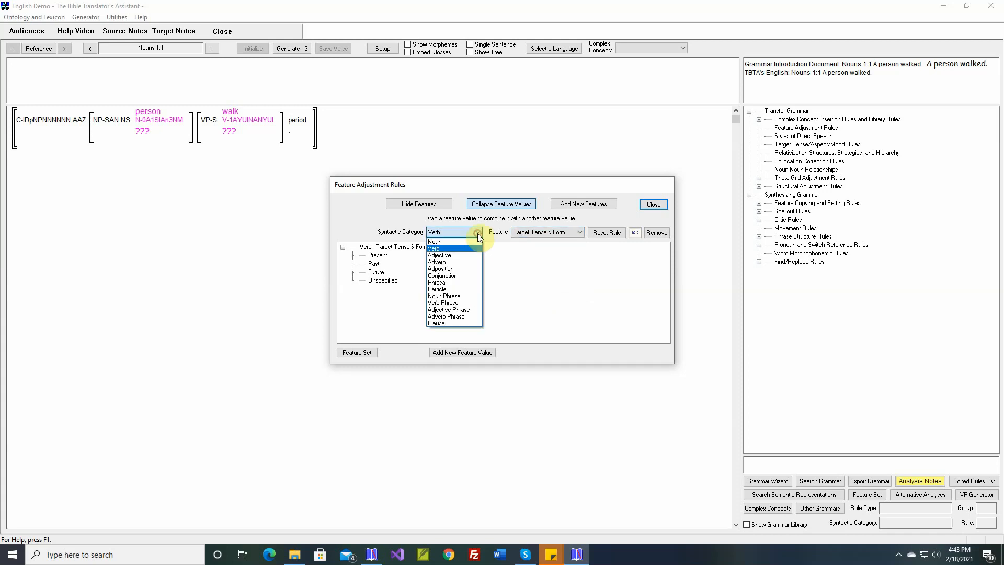
click(461, 255)
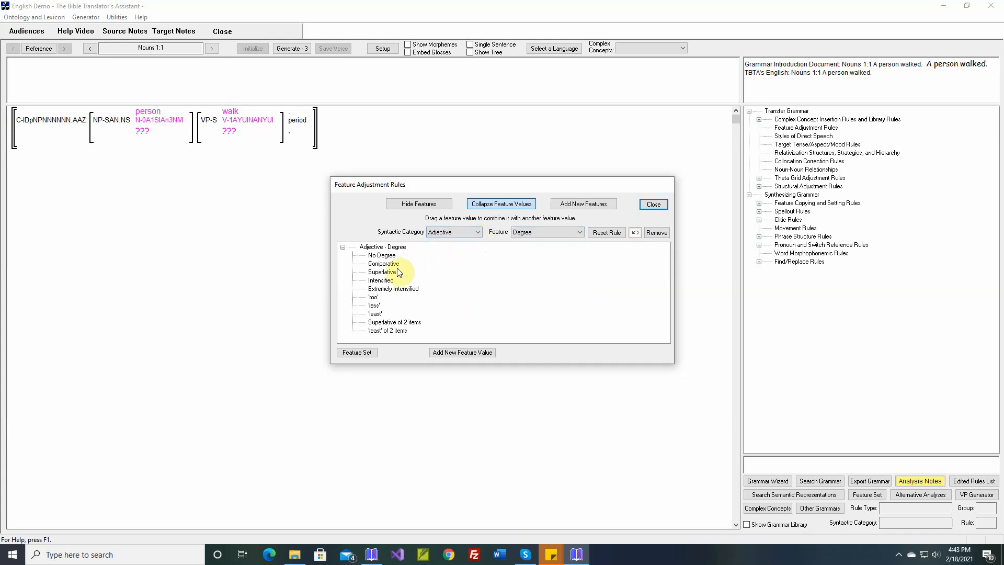
mouse_move(398, 272)
mouse_down()
mouse_move(390, 275)
mouse_move(393, 263)
mouse_up()
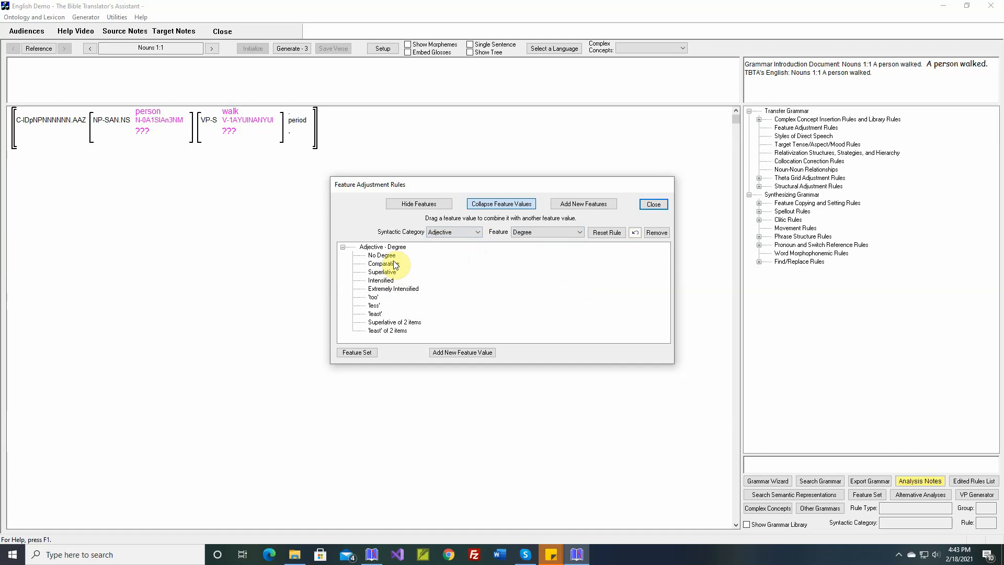
click(524, 233)
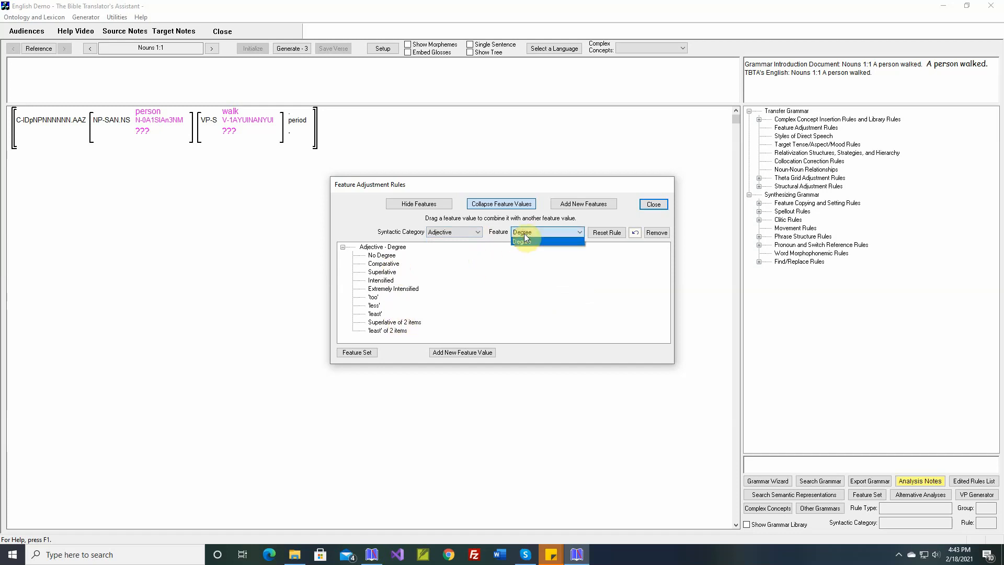
click(478, 232)
click(453, 262)
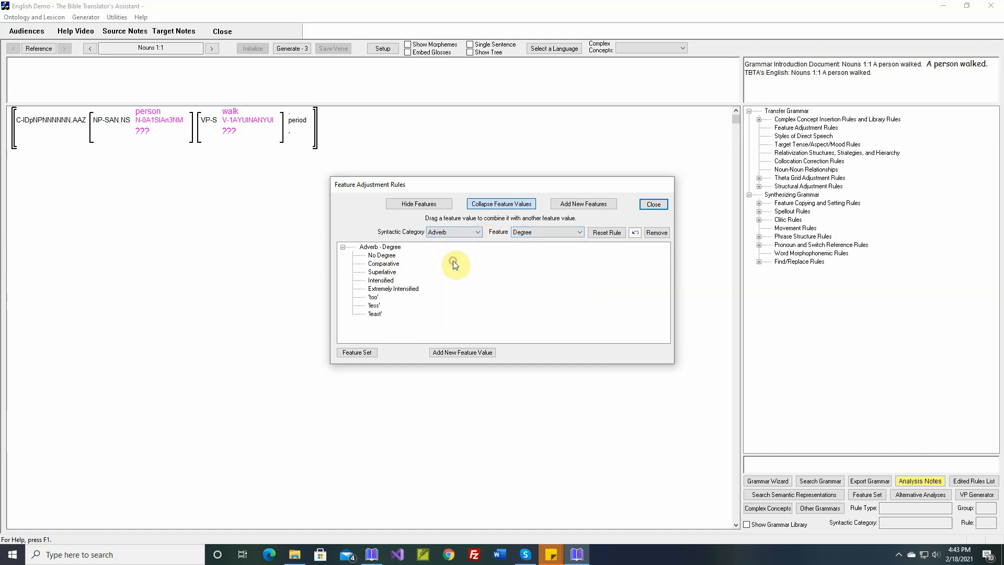
click(456, 234)
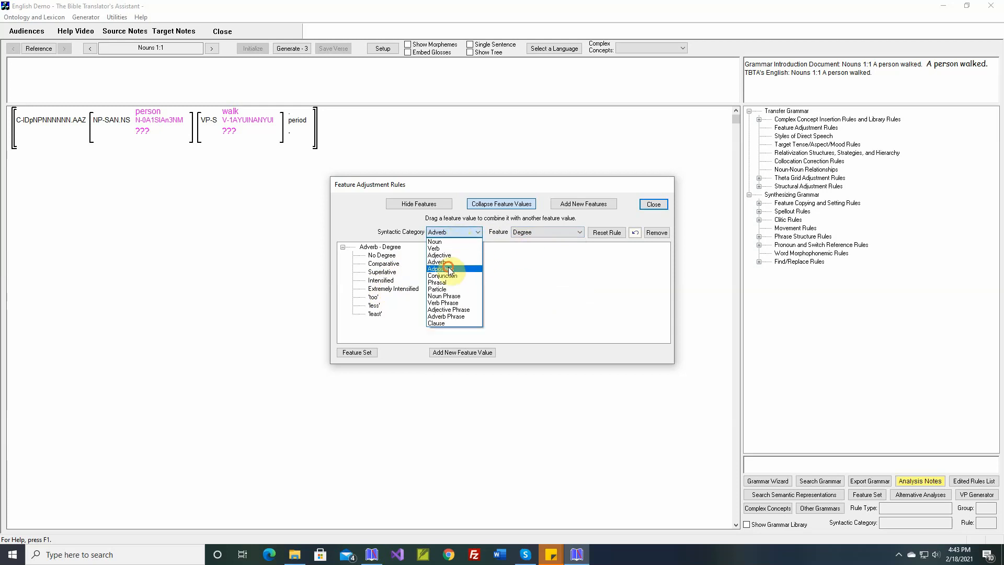
click(450, 268)
Step: Switch to the Noun Phrase category and examine the values of its Sequence and Semantic Role features
click(473, 234)
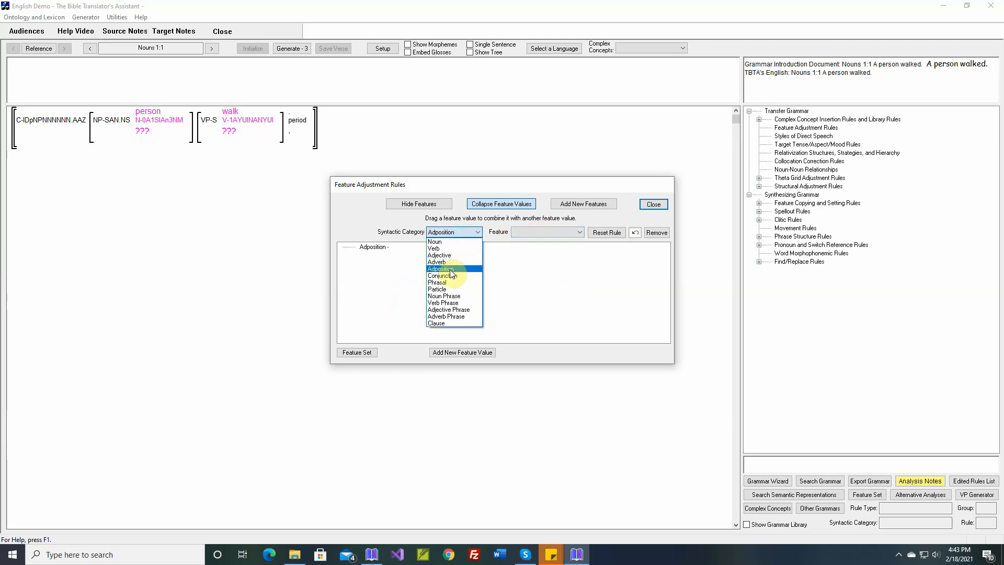
click(454, 297)
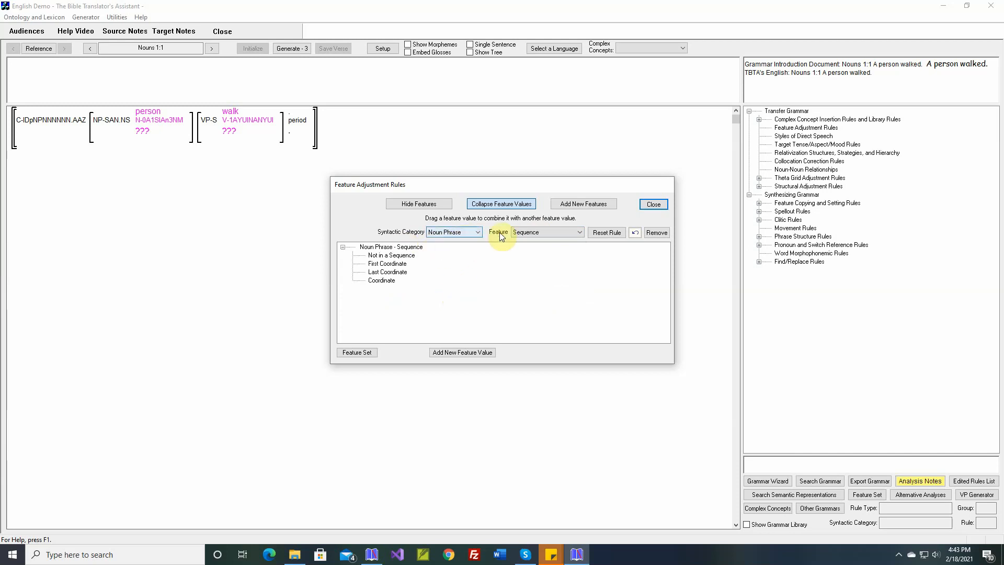
click(523, 232)
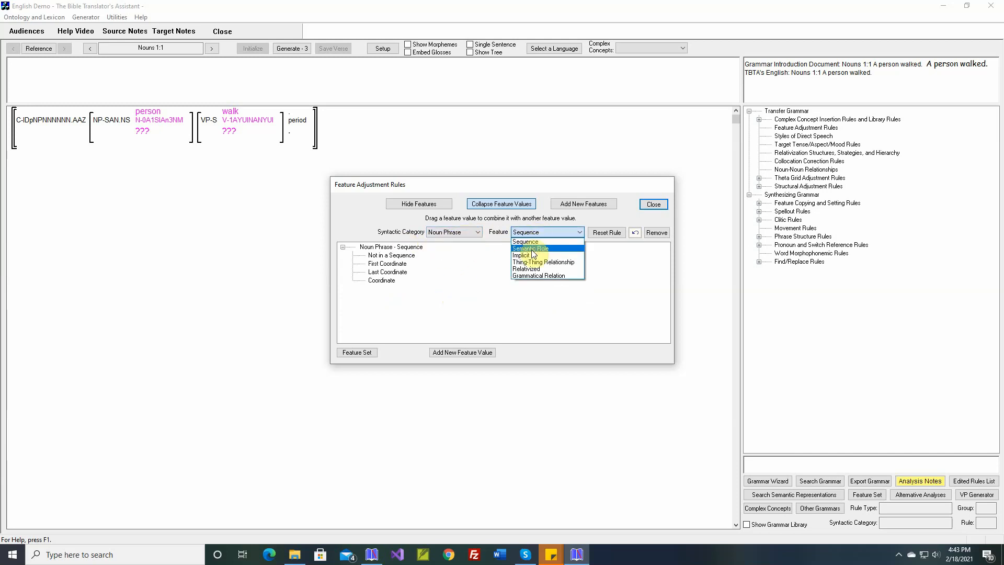
click(532, 249)
click(538, 234)
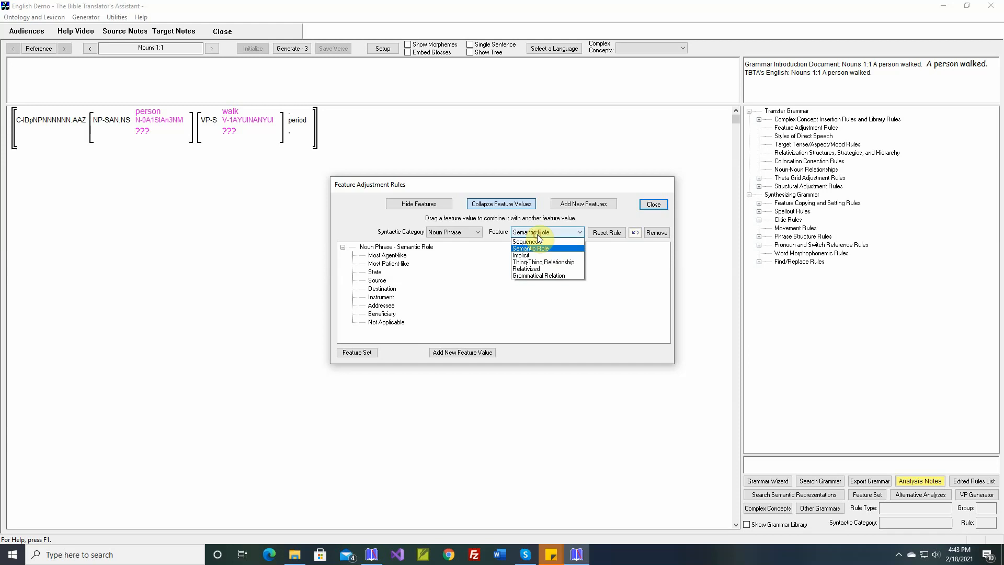
click(460, 230)
click(463, 231)
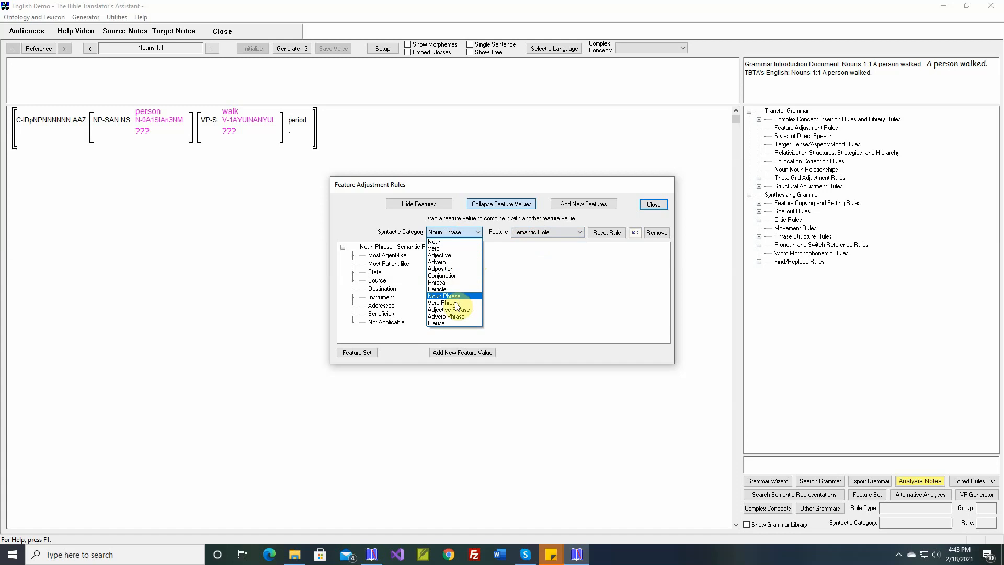
click(539, 294)
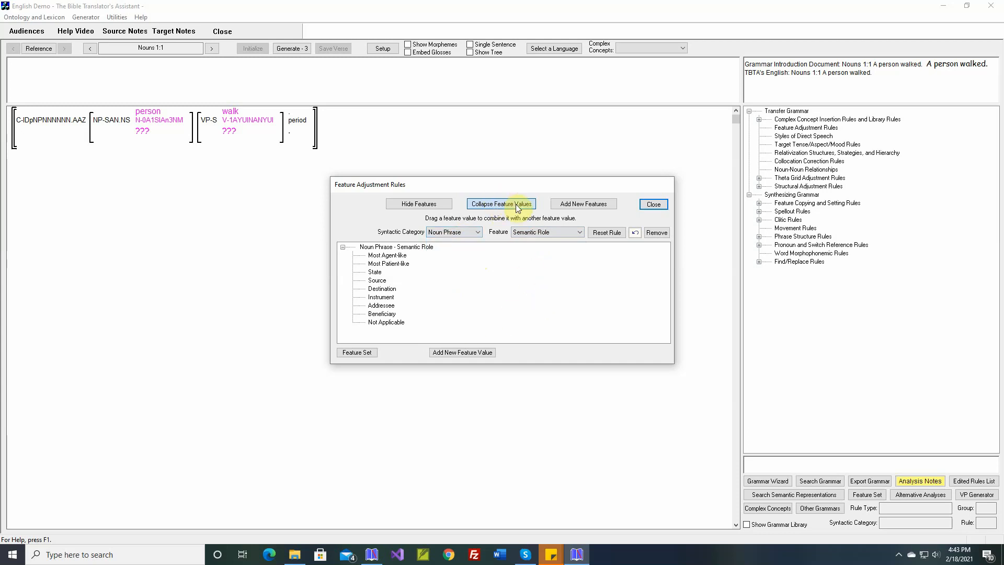
Step: Review the new features that can be added for clauses and noun phrases, and move the dialog farther from the sentence's feature codes
click(573, 204)
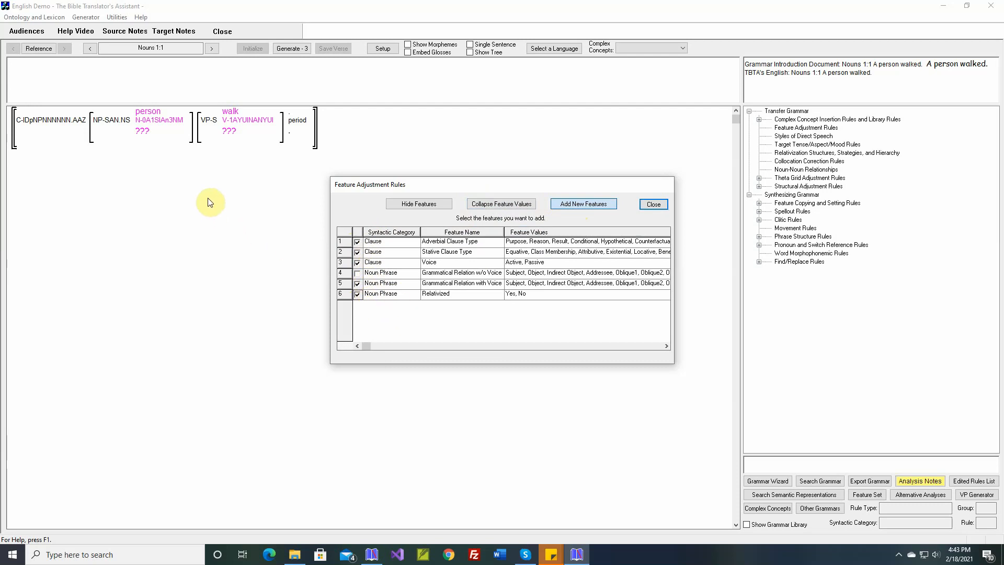
mouse_move(121, 124)
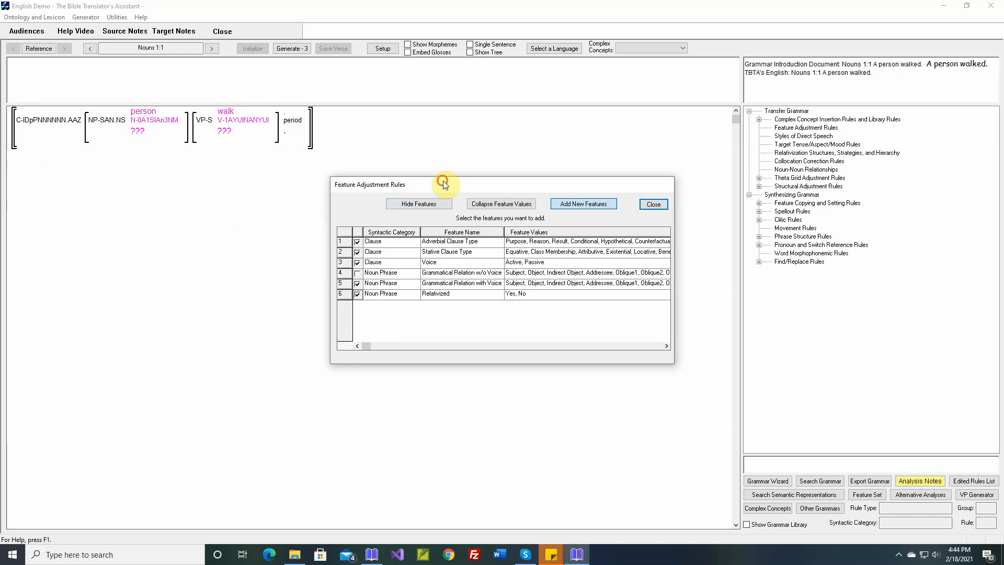
drag(443, 185, 571, 269)
mouse_move(106, 131)
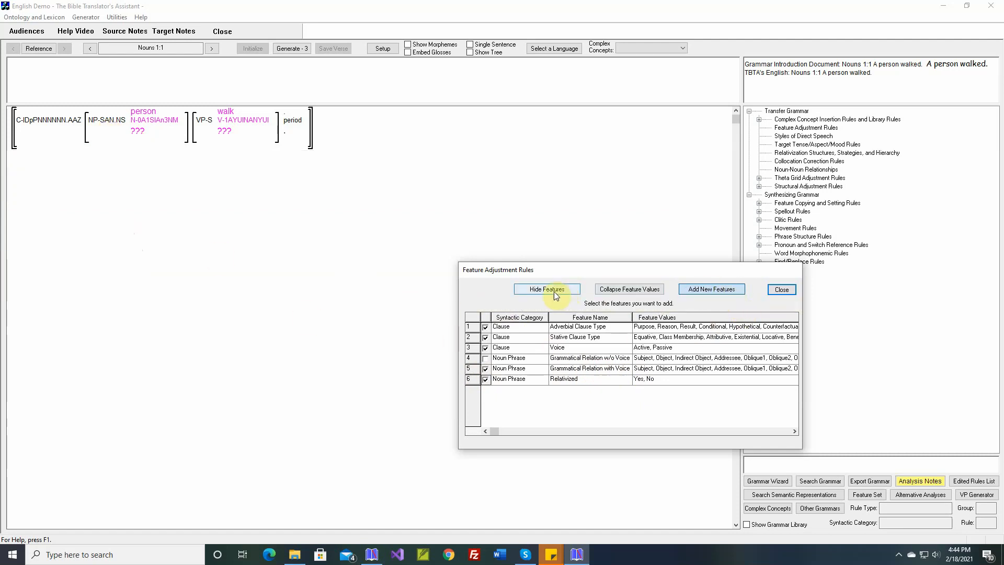
Step: Reopen the Feature Adjustment Rules after checking the clause's feature codes, and unhide the clause feature Discourse Genre
click(781, 290)
mouse_move(59, 121)
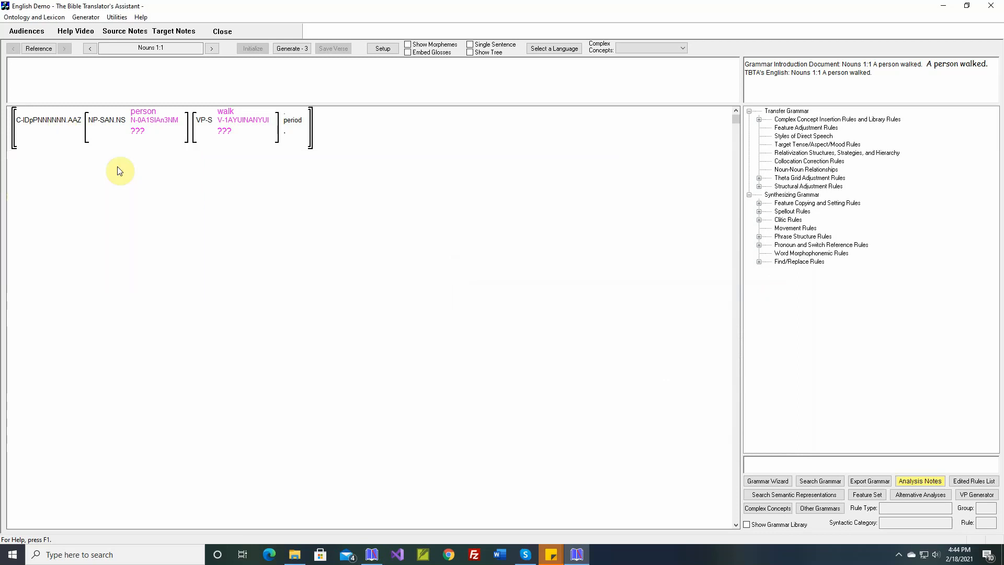
double_click(807, 129)
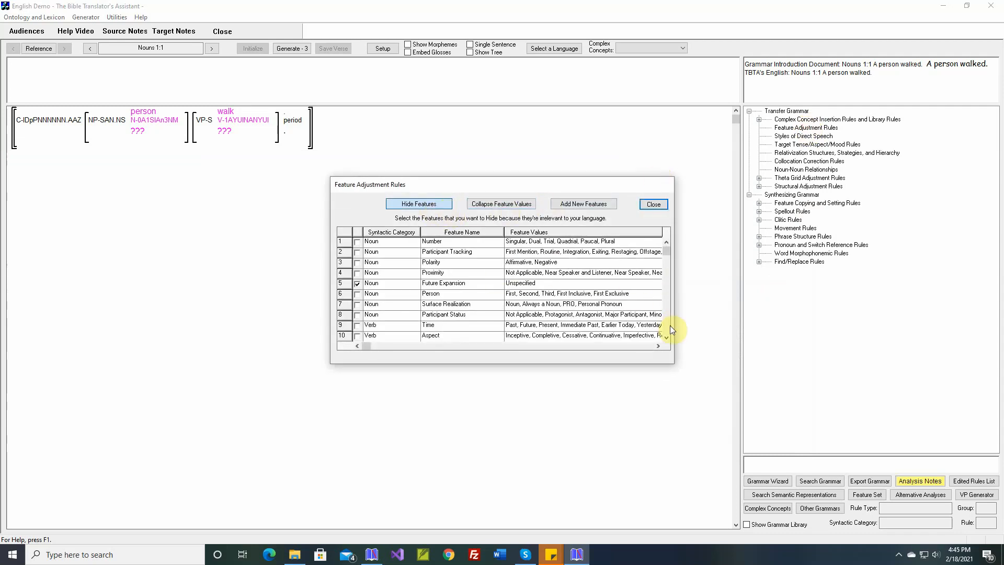
scroll(668, 326, down, 9)
scroll(670, 326, down, 3)
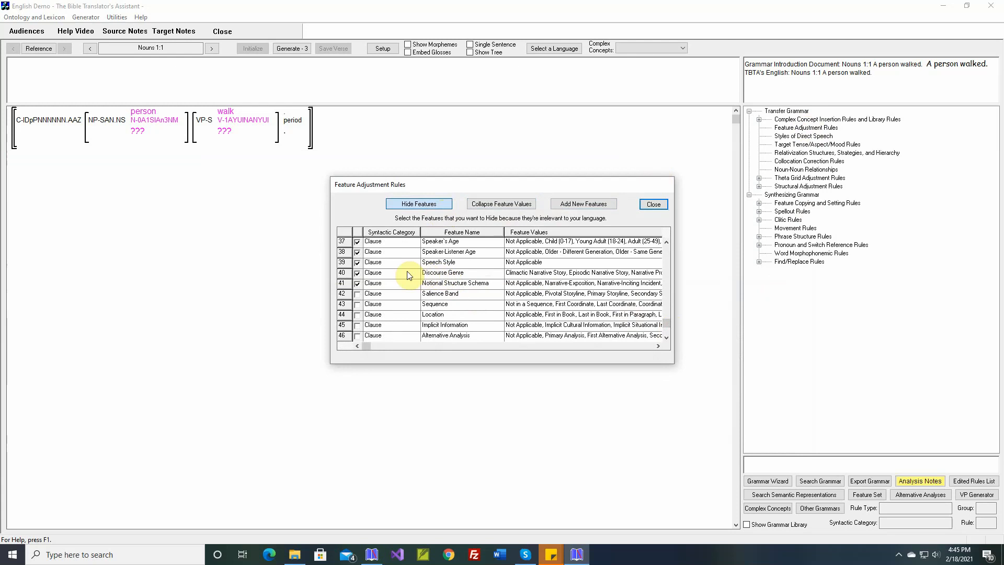
click(361, 274)
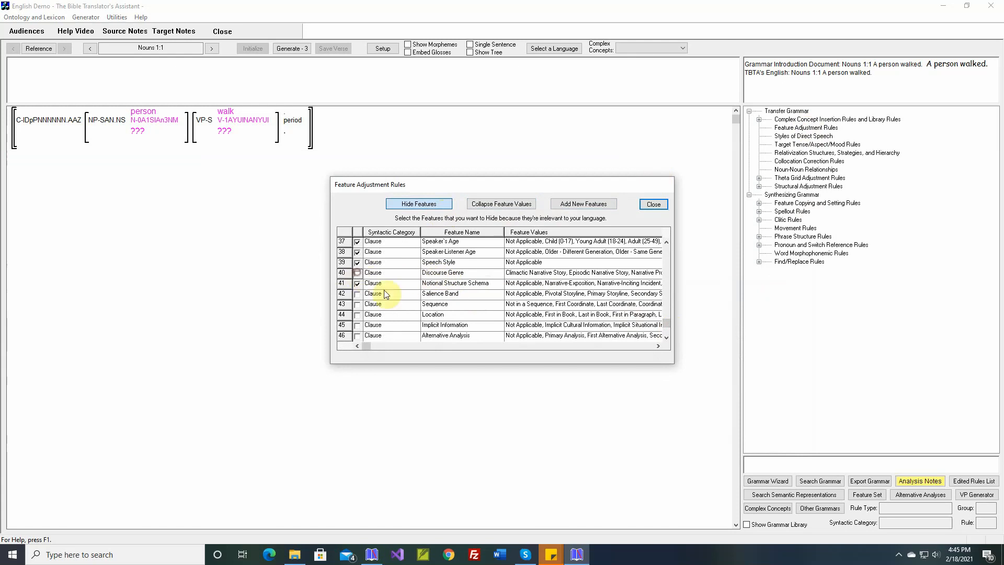
click(655, 204)
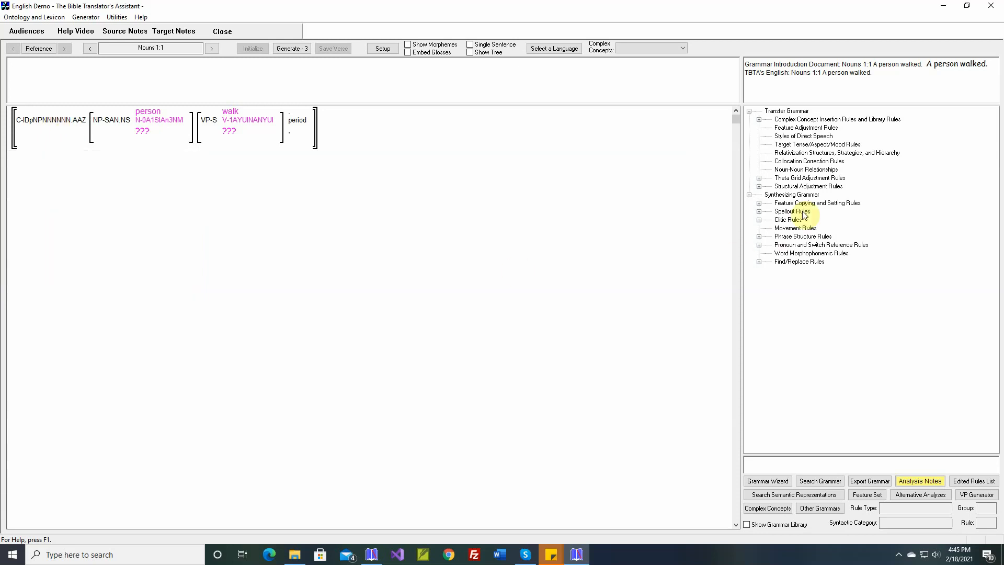
Step: Mark the clause feature Discourse Genre as hidden again in the Feature Adjustment Rules
double_click(798, 129)
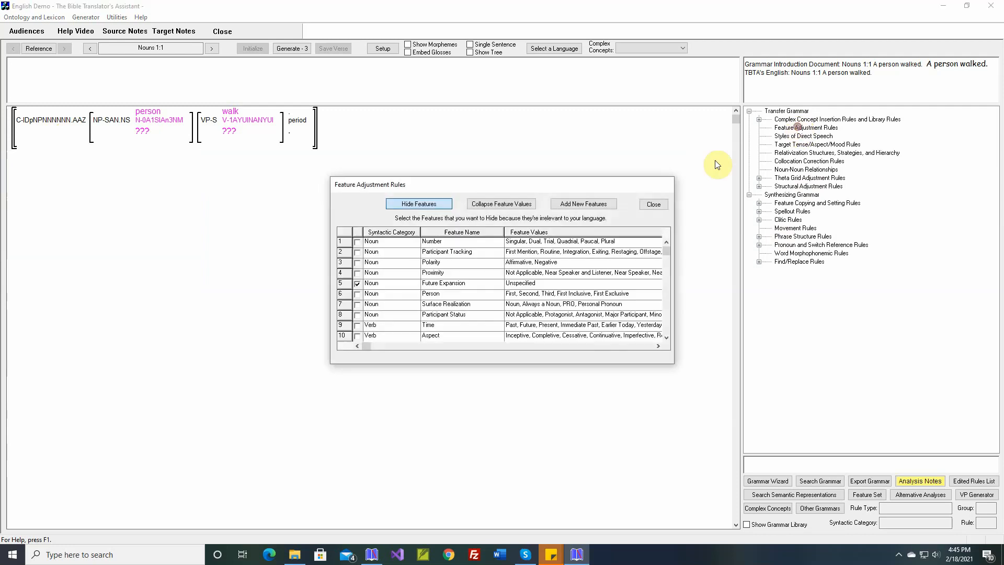
click(670, 328)
scroll(670, 328, down, 6)
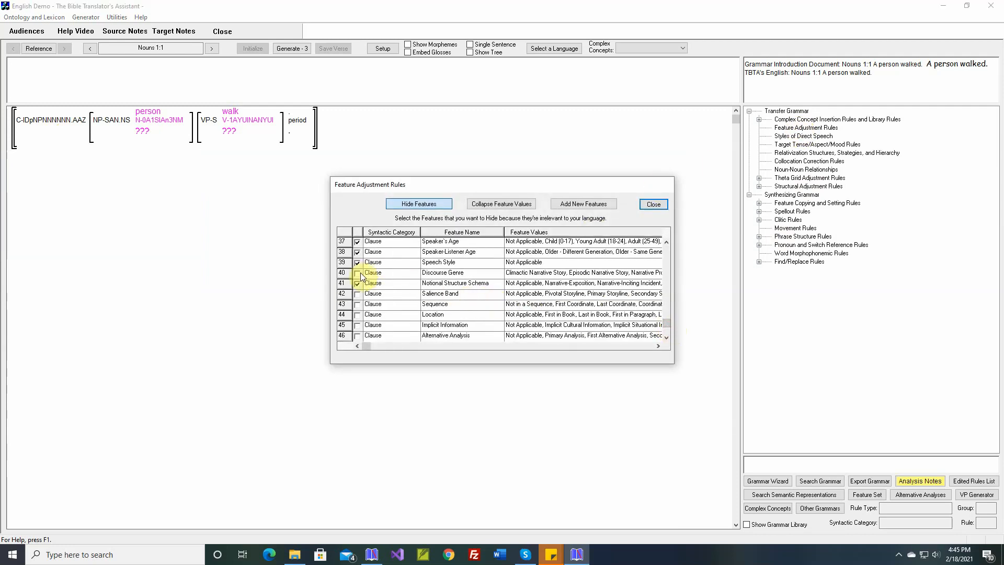
click(357, 273)
click(653, 205)
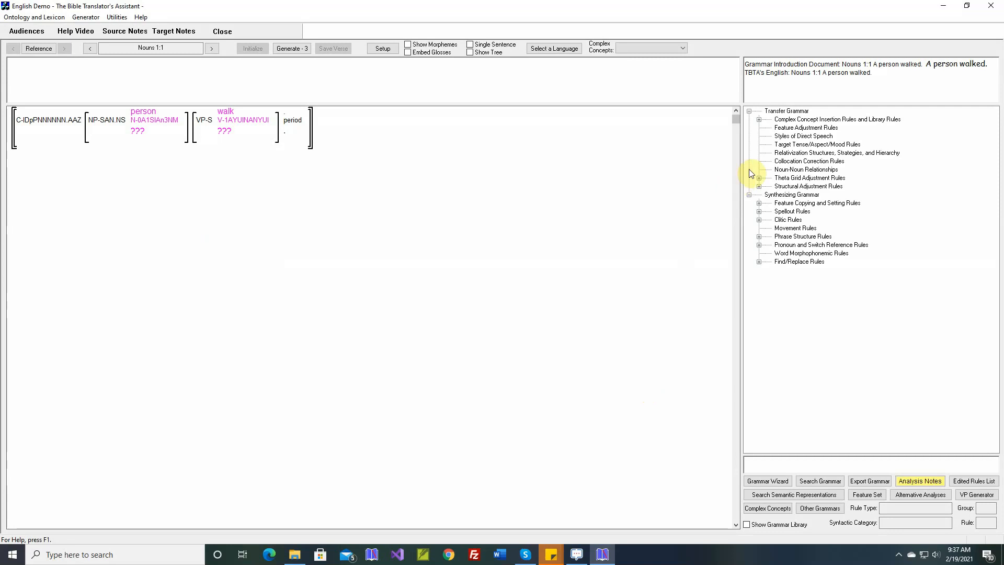
Step: Reopen the Feature Adjustment Rules and examine the collapsing rule for the noun feature Proximity
click(800, 128)
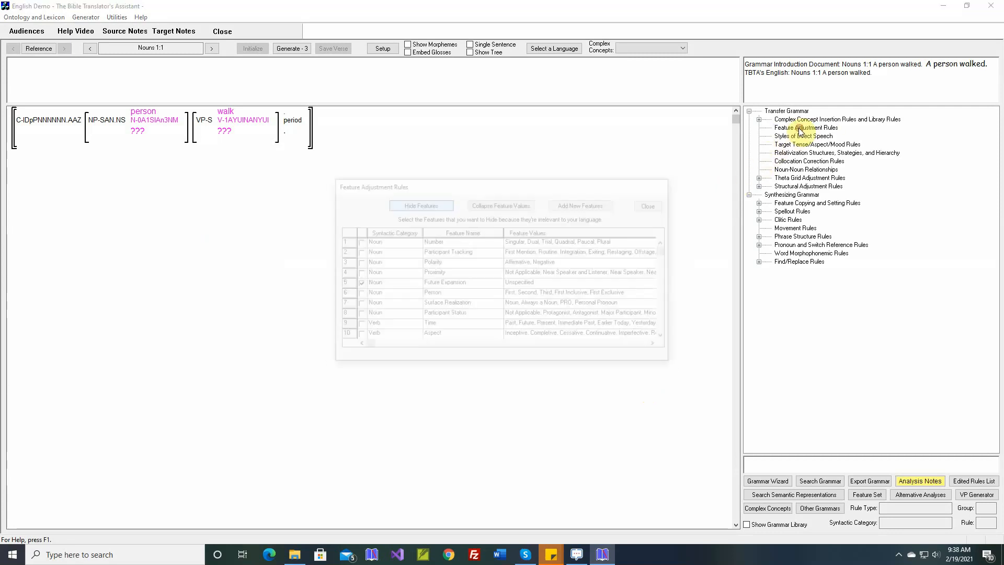
click(486, 203)
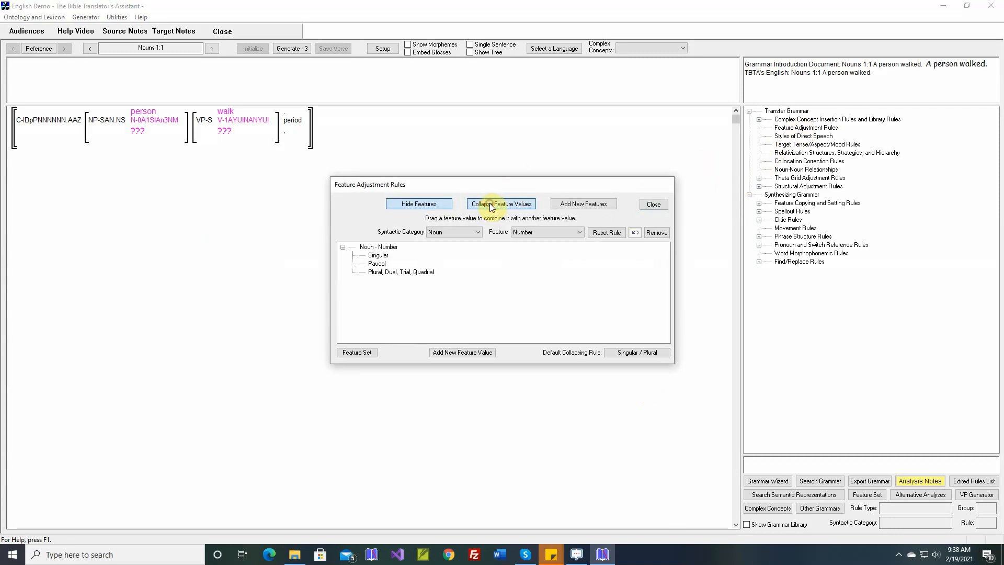
click(542, 234)
click(530, 262)
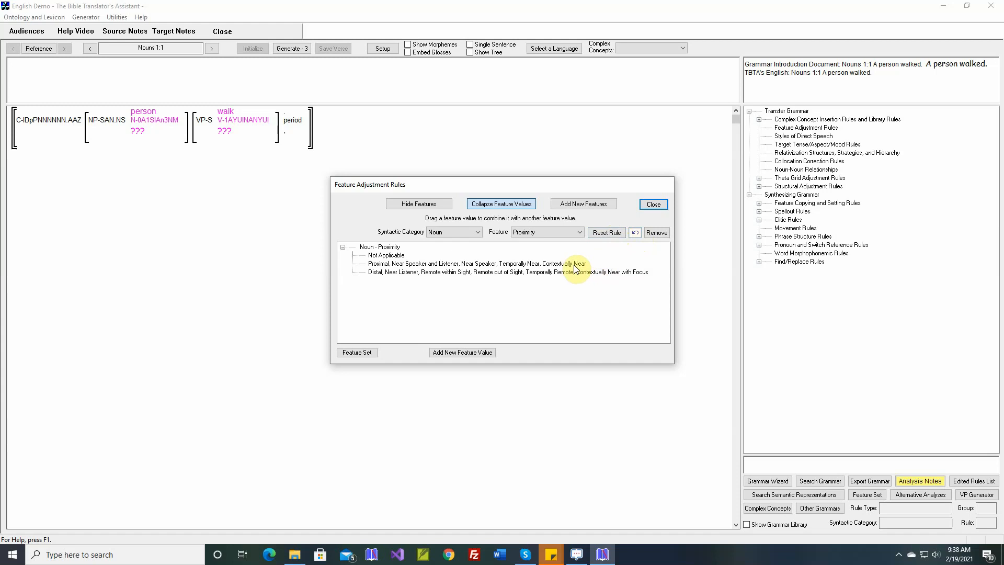
Step: Undo the last two merges of noun Proximity values, and combine Contextually Near with Focus with the Distal group
click(635, 234)
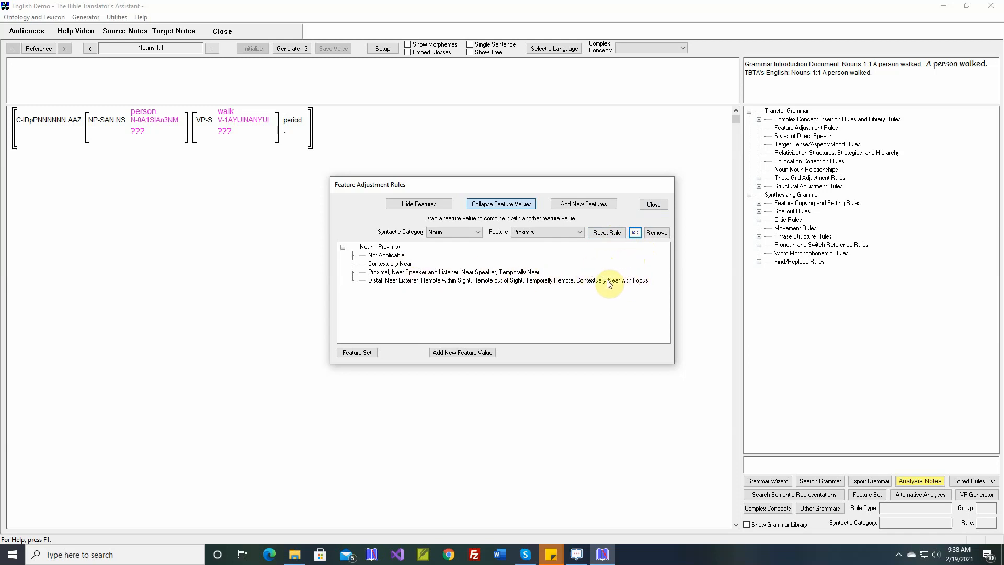
click(636, 234)
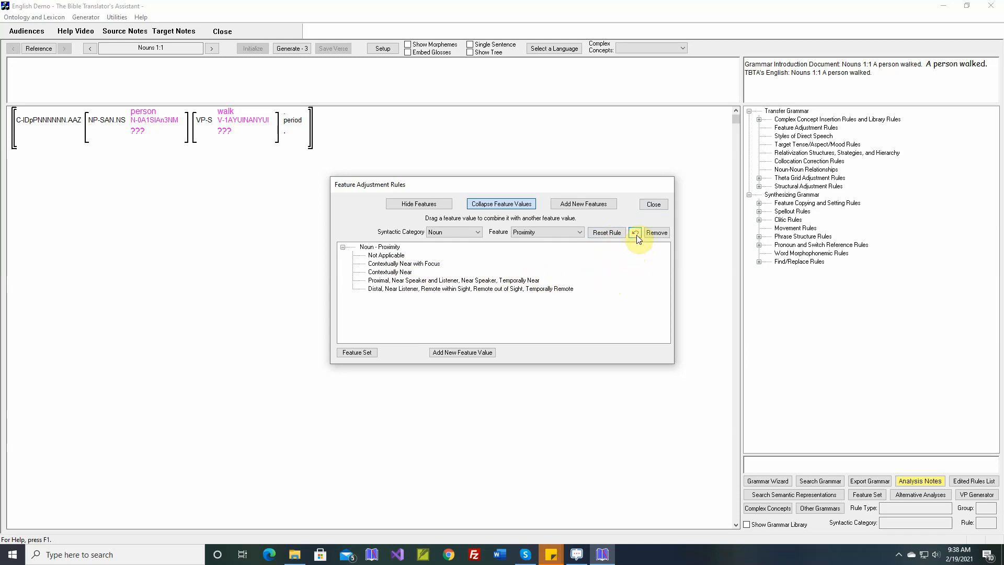
click(433, 265)
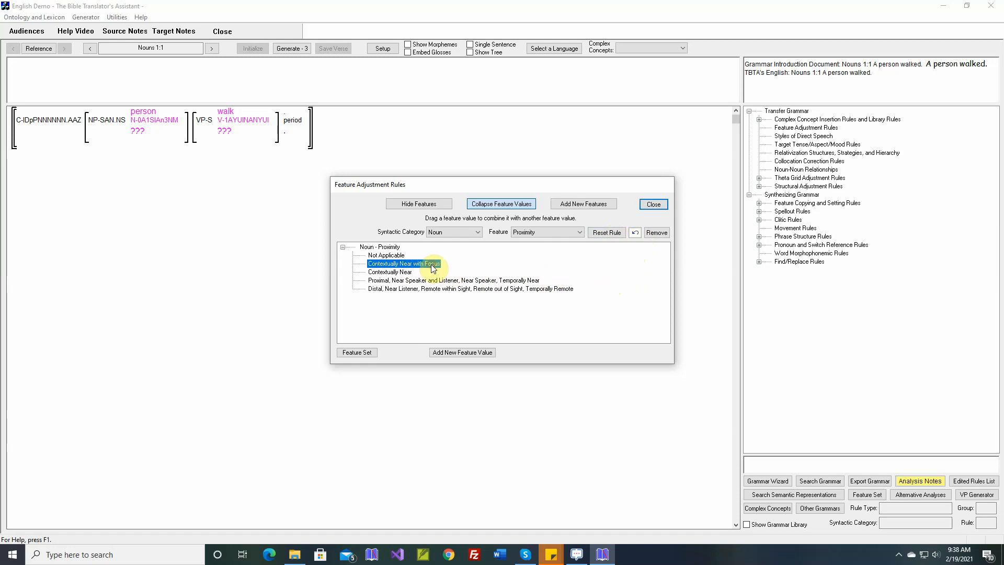
drag(433, 266, 421, 288)
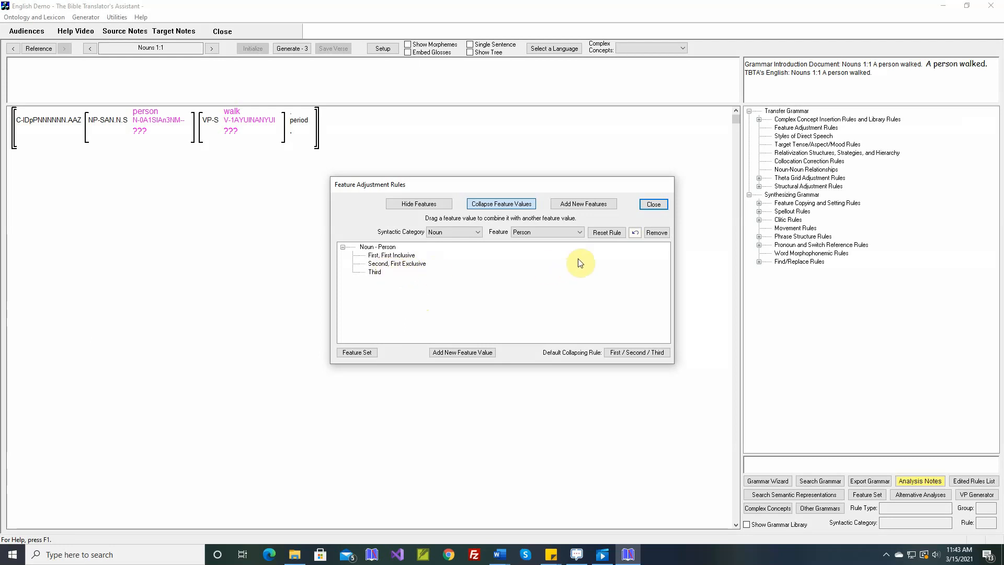
Step: Undo the last merge for the noun feature Person, and combine First Exclusive with First and First Inclusive
click(634, 233)
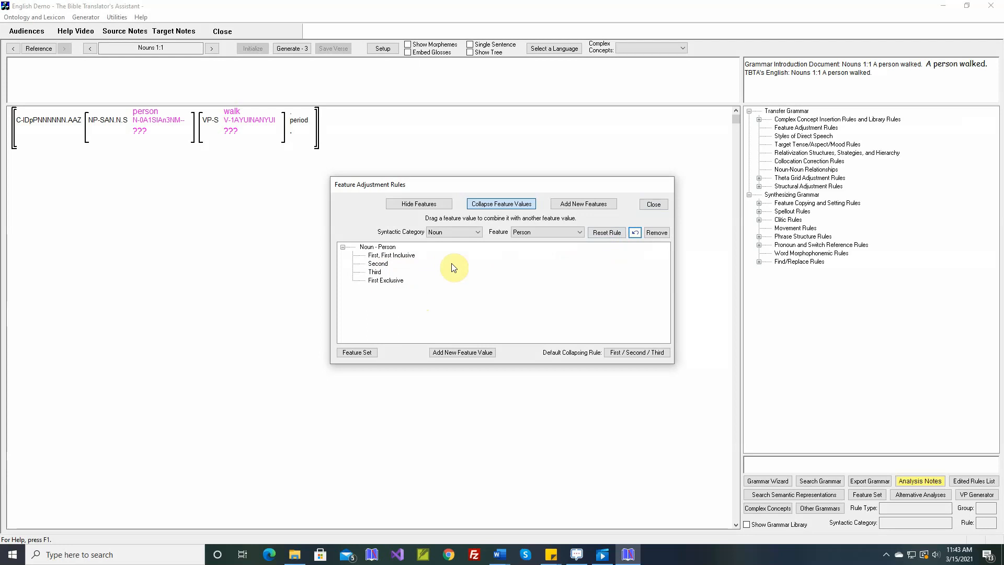
click(396, 282)
drag(396, 283, 418, 256)
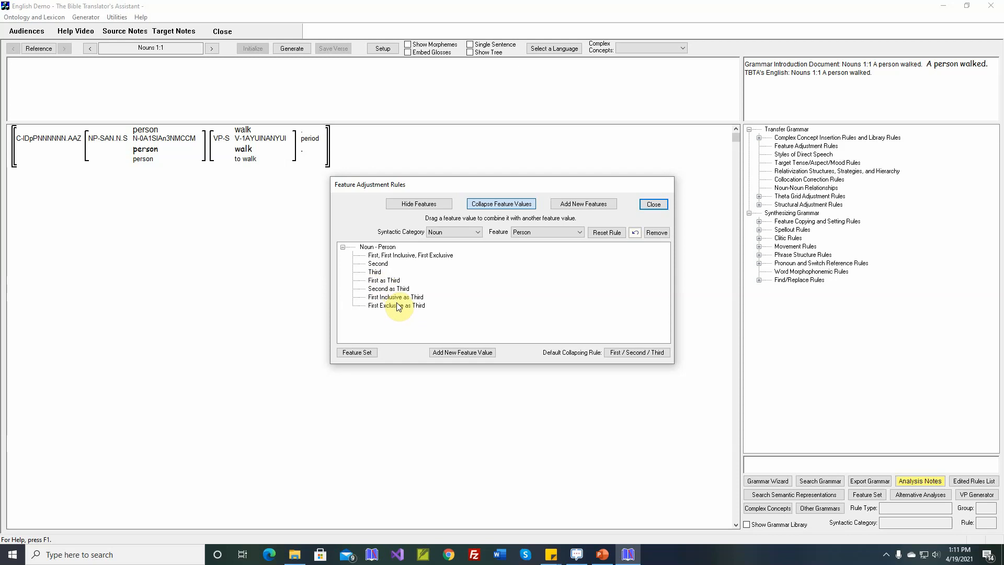
Step: Browse the Generator Tutorials help videos for those on the semantic representational system and the features associated with nouns
click(141, 21)
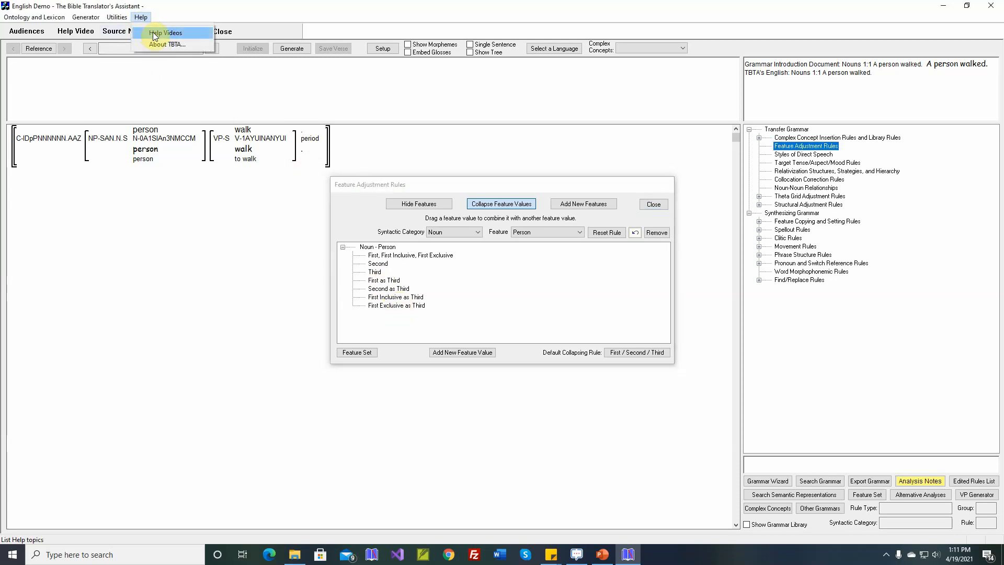
click(157, 33)
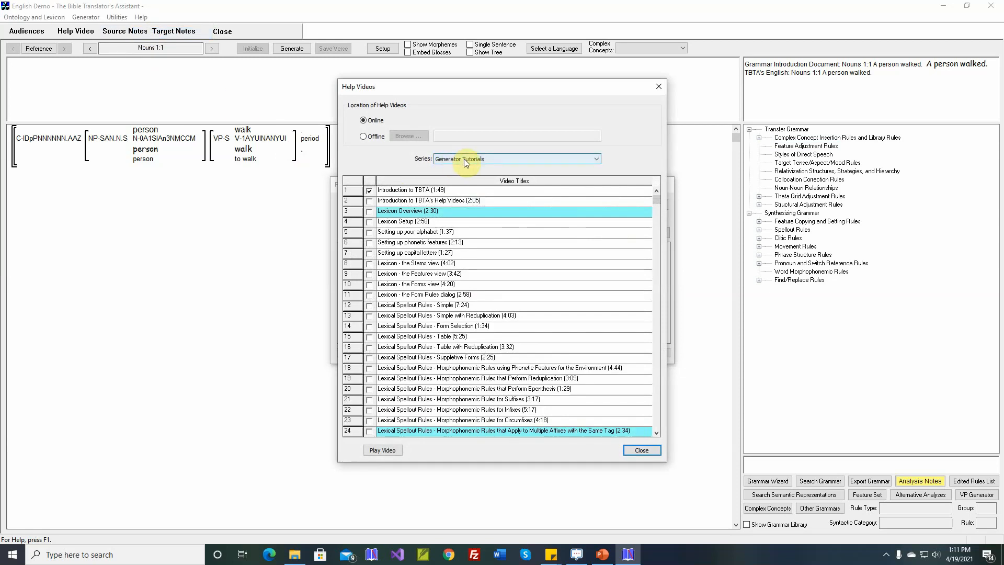
scroll(501, 382, down, 2)
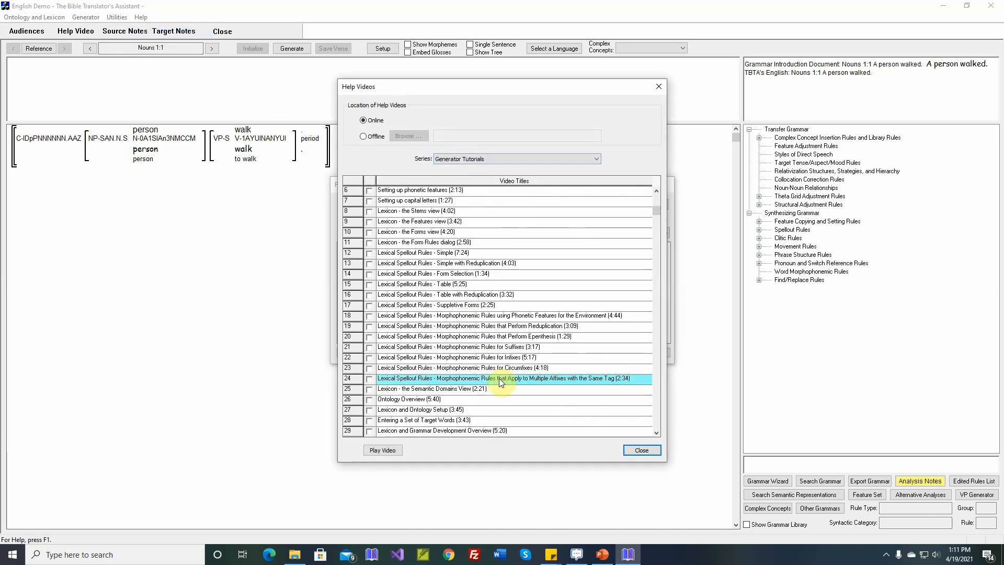
scroll(489, 387, down, 2)
scroll(475, 411, down, 1)
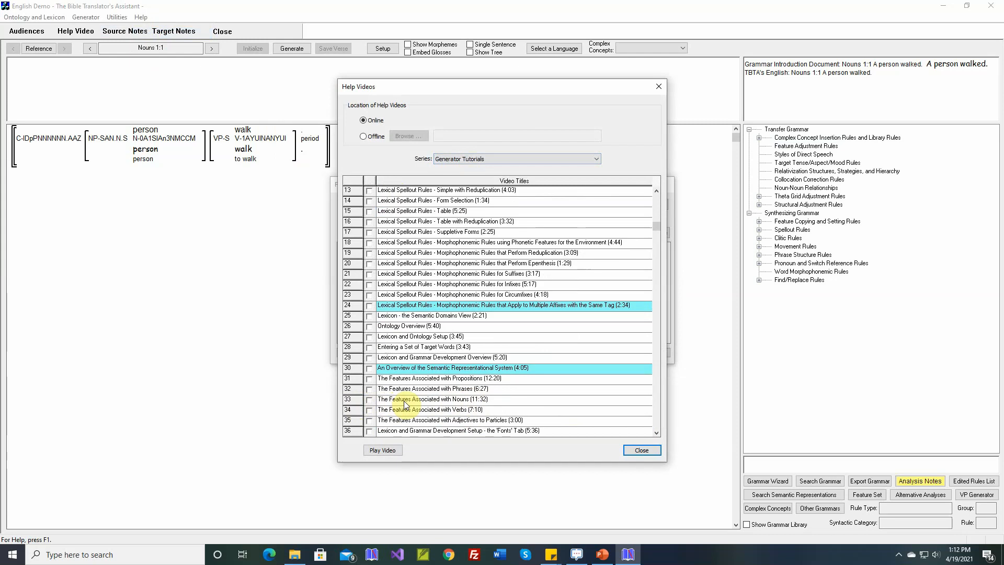
click(630, 451)
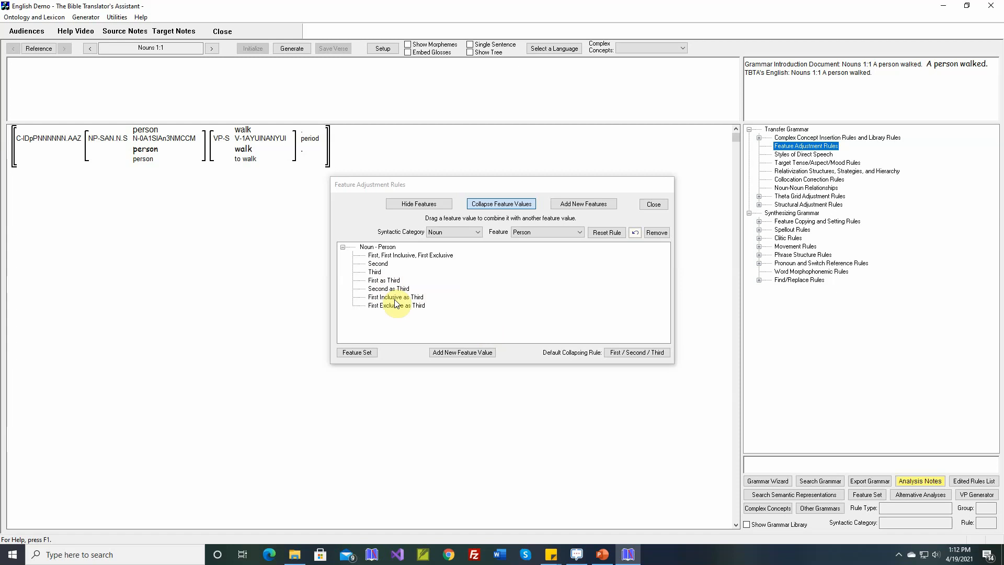
Step: Switch to the PowerPoint slide on options for translating '1st & 2nd as 3rd' nouns, and return to The Bible Translator's Assistant
click(602, 554)
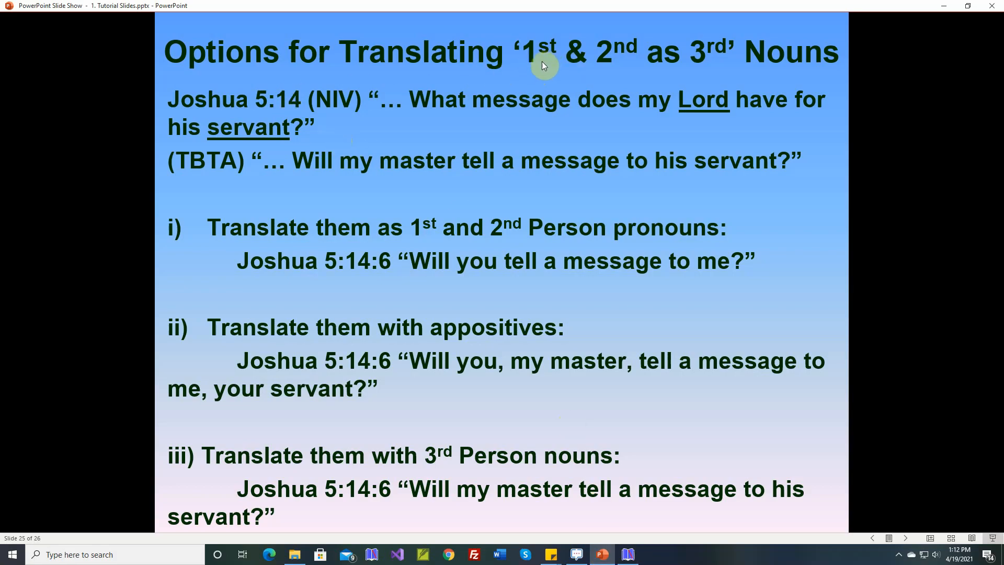
click(629, 553)
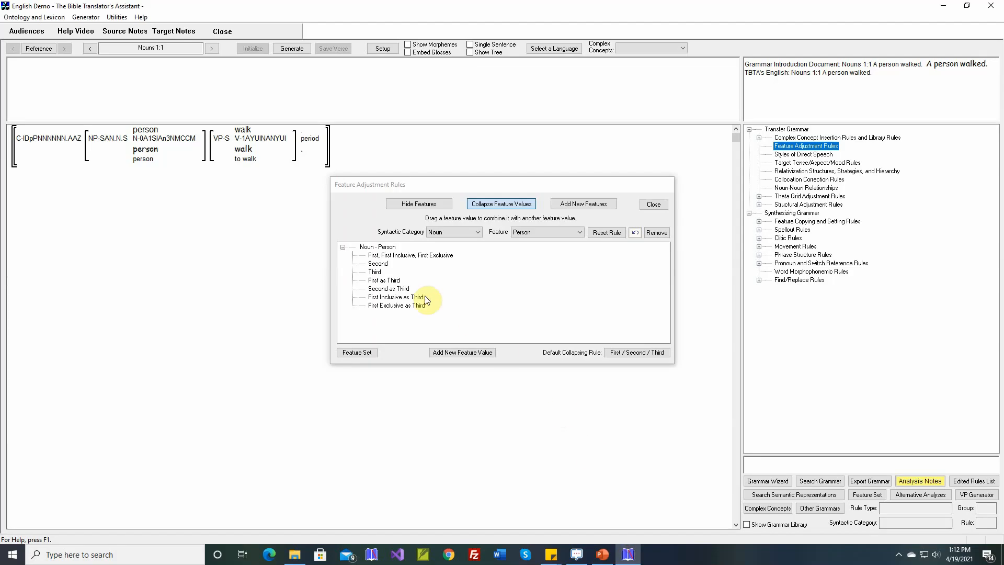
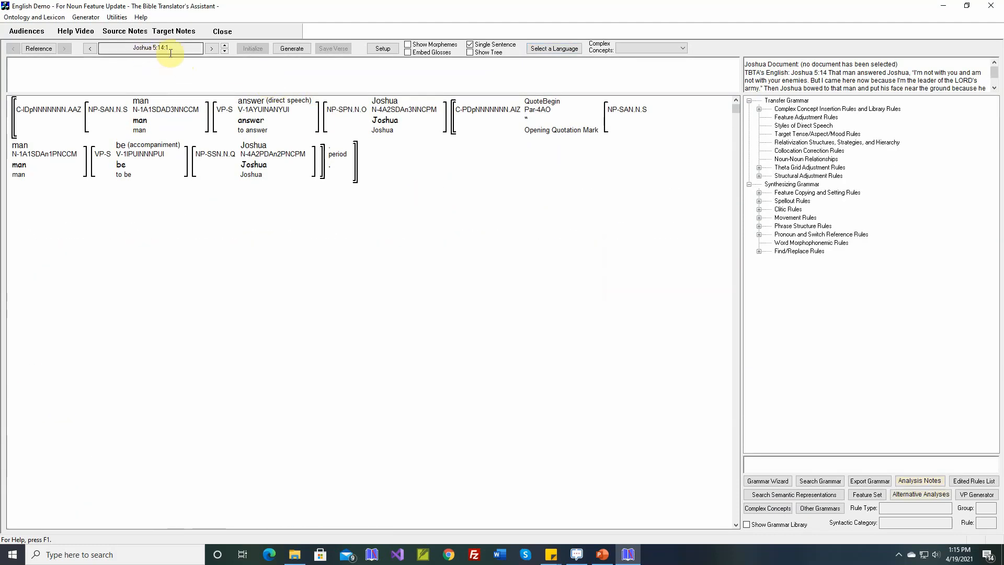
Step: Advance from Joshua 5:14:1 to sentence 5:14:6, and examine the features of the nouns "servant" and "master"
click(225, 46)
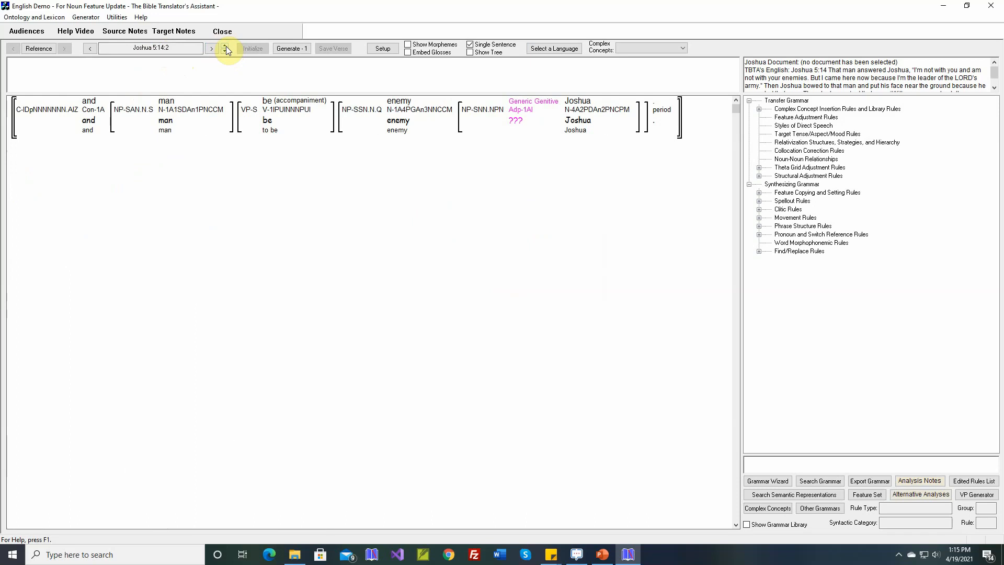
click(226, 47)
click(225, 47)
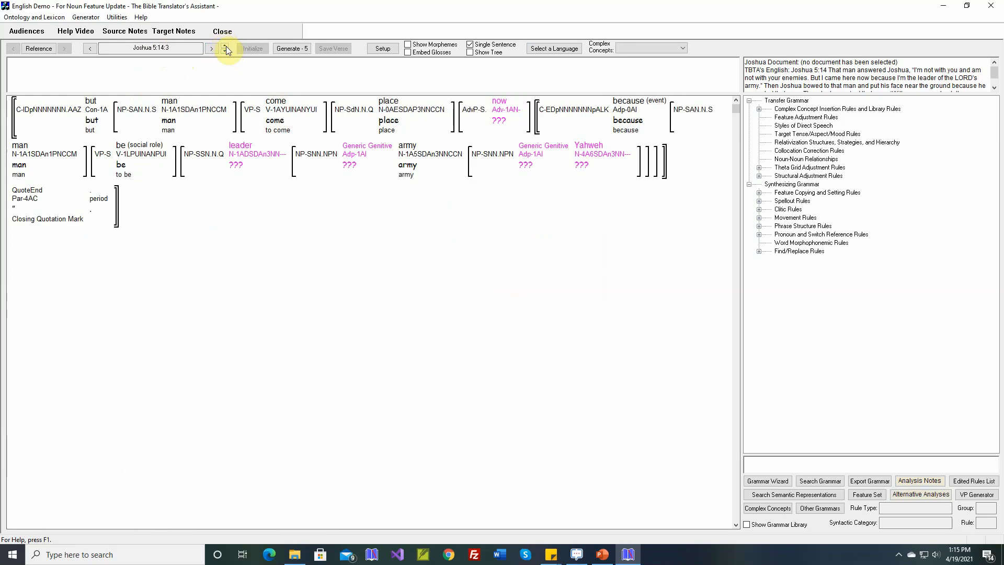
click(225, 47)
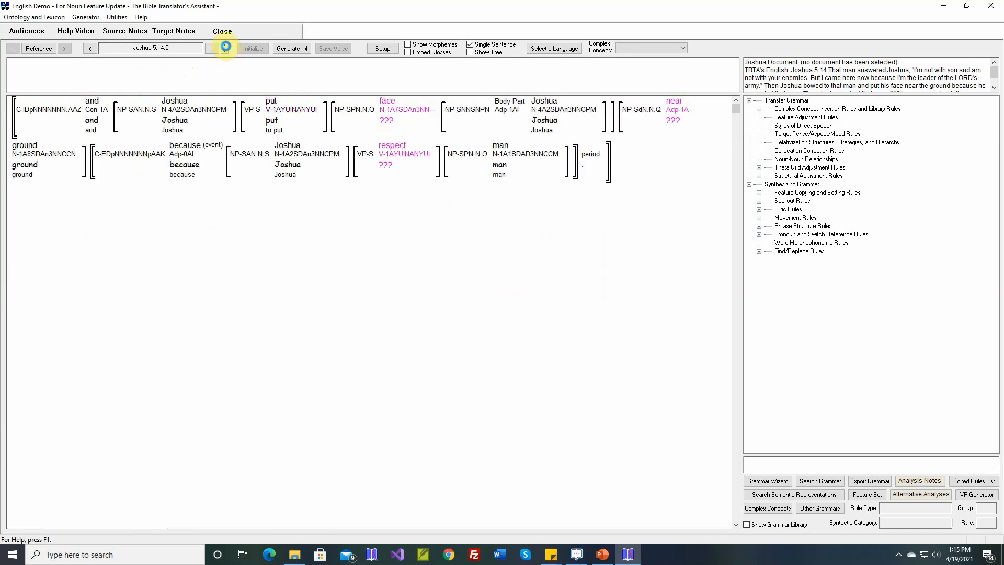
click(225, 47)
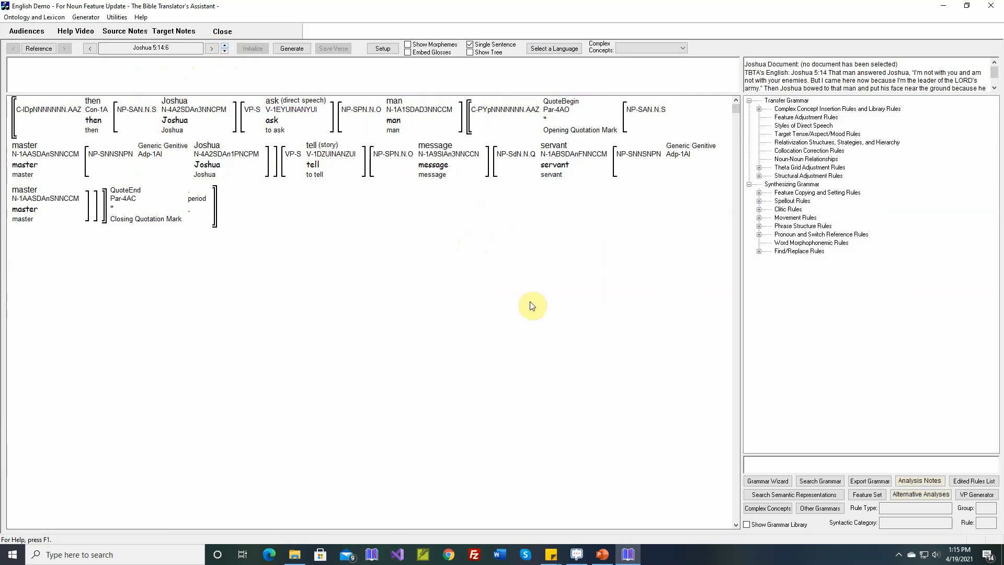
mouse_move(570, 157)
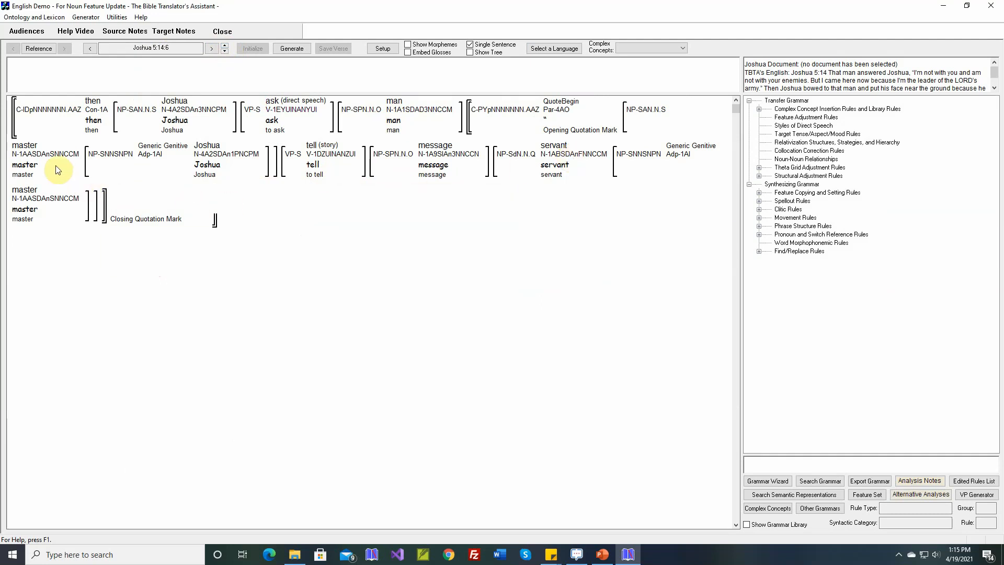
mouse_move(51, 159)
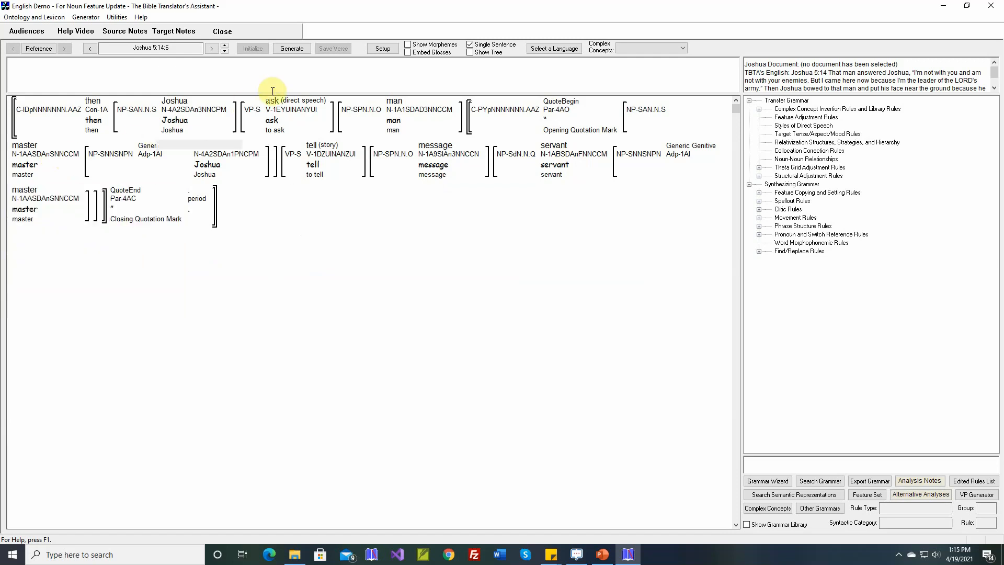
Step: Generate the English text of Joshua 5:14:6, and inspect the features of the "master" that precedes "servant"
click(294, 49)
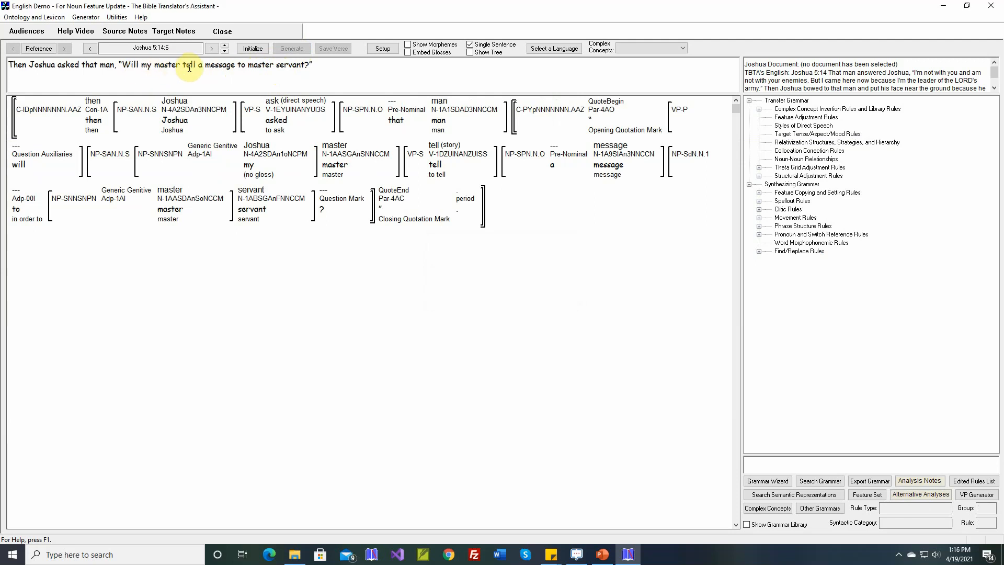
double_click(260, 65)
mouse_move(183, 204)
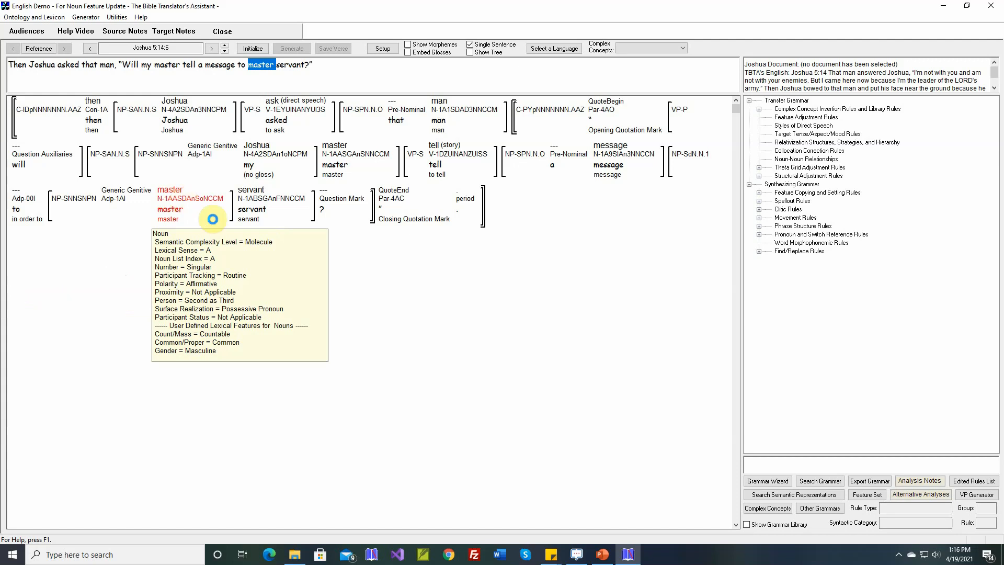
Step: Review the PowerPoint slide on the rules each '1st & 2nd as 3rd' option requires, and return to The Bible Translator's Assistant
click(603, 554)
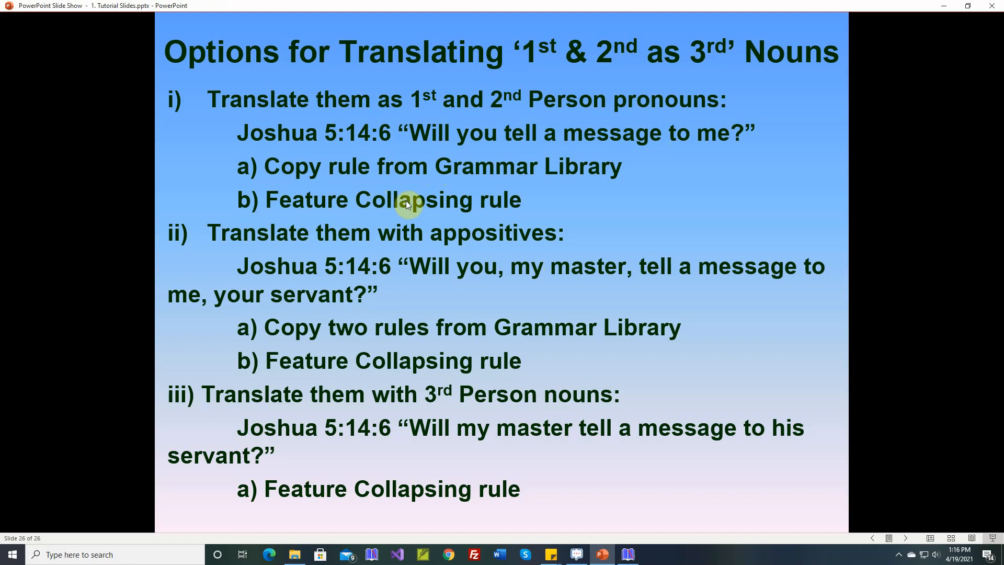
click(628, 553)
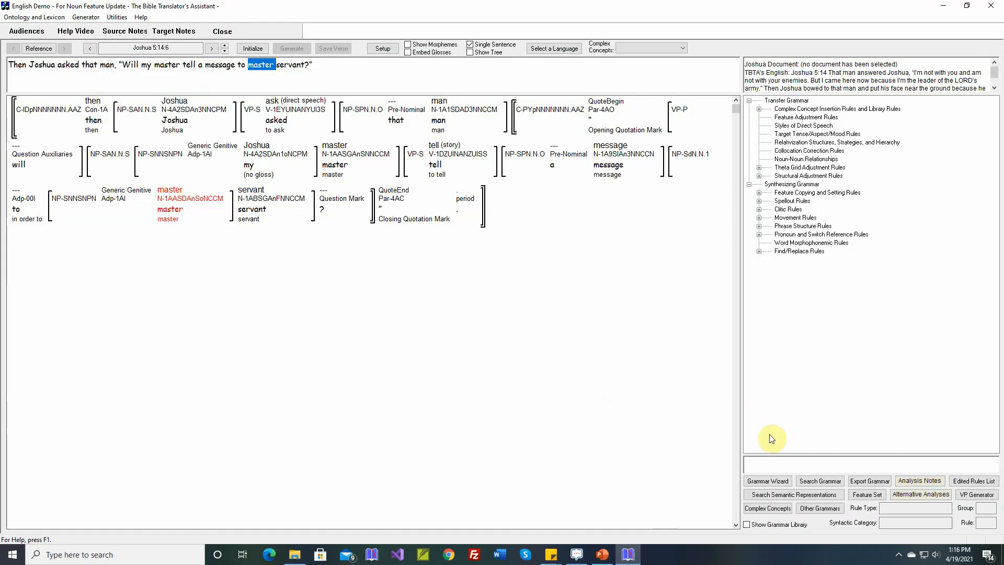
Step: Show the Grammar Library and examine common transfer rule 24, which sets the surface realization of 'First as Third' and 'Second as Third' nouns to pronoun
click(748, 525)
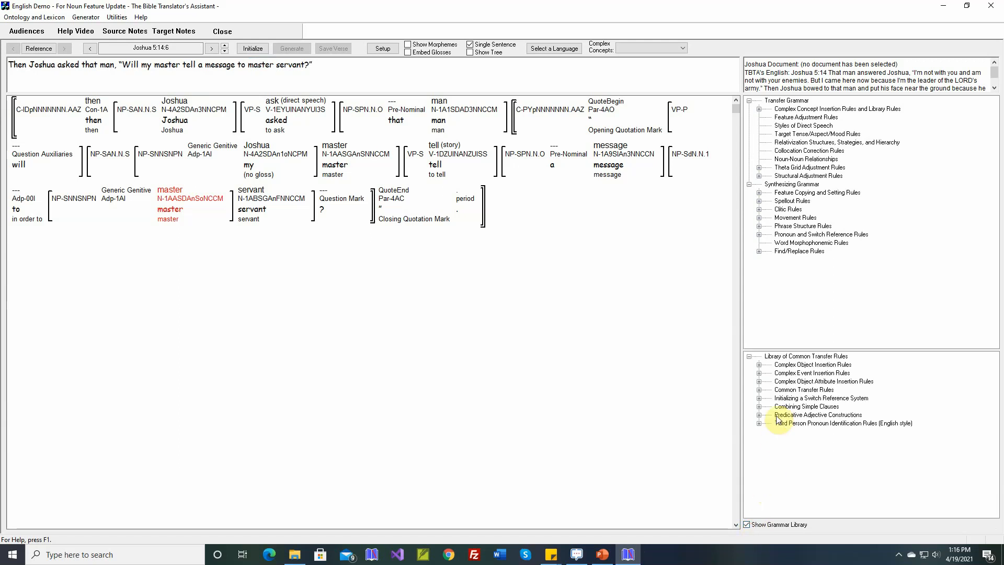
click(760, 391)
scroll(808, 440, down, 5)
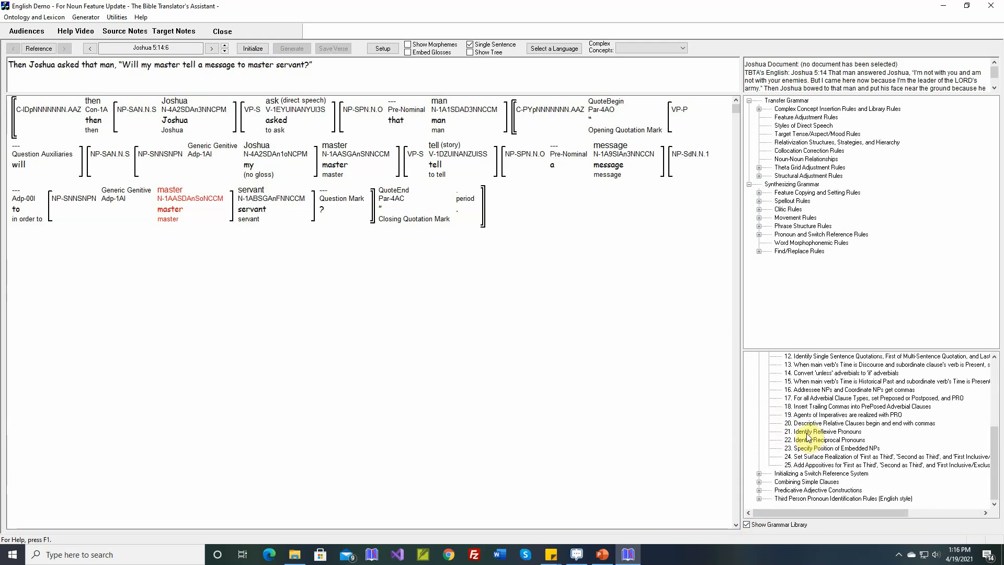
double_click(809, 460)
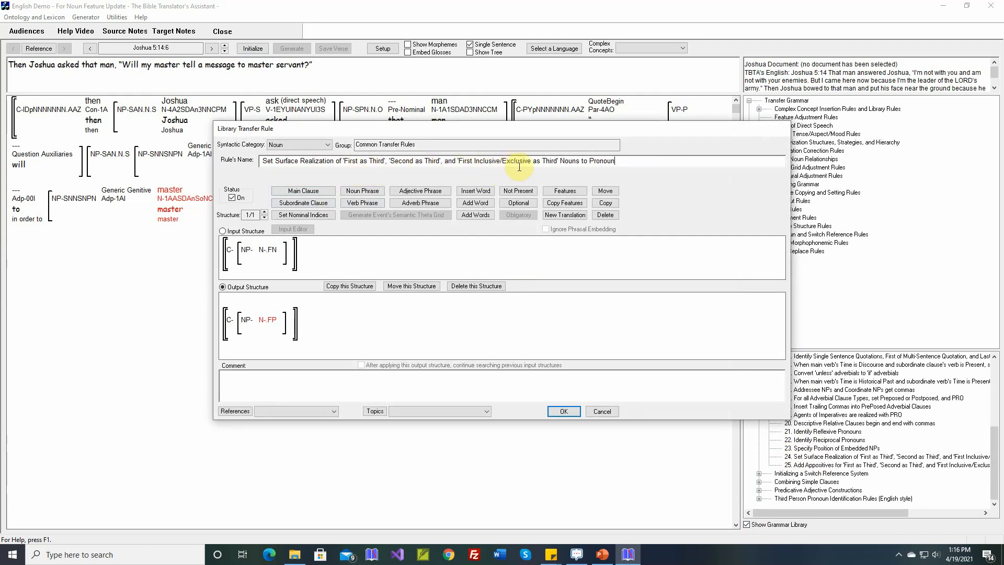
mouse_move(273, 252)
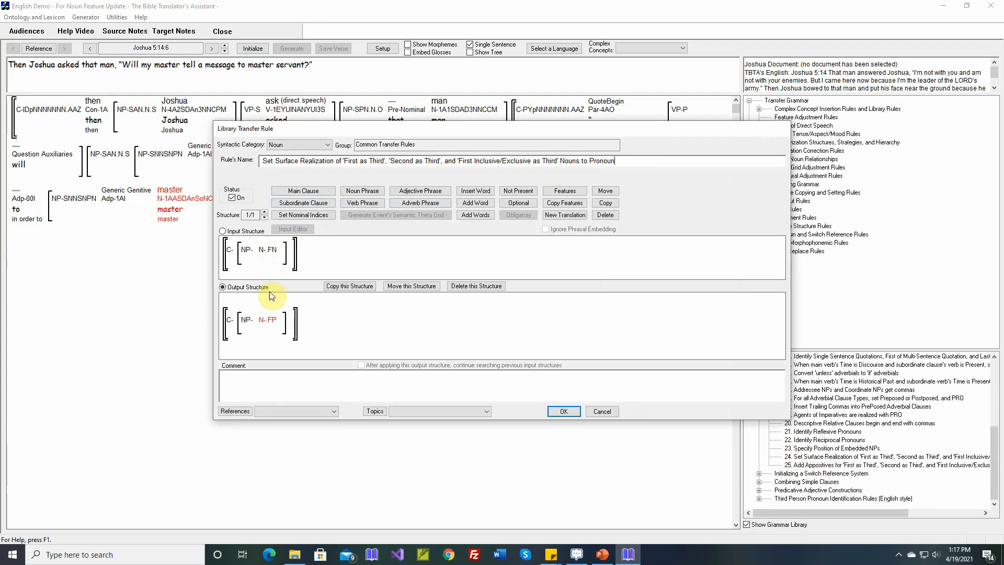
mouse_move(272, 322)
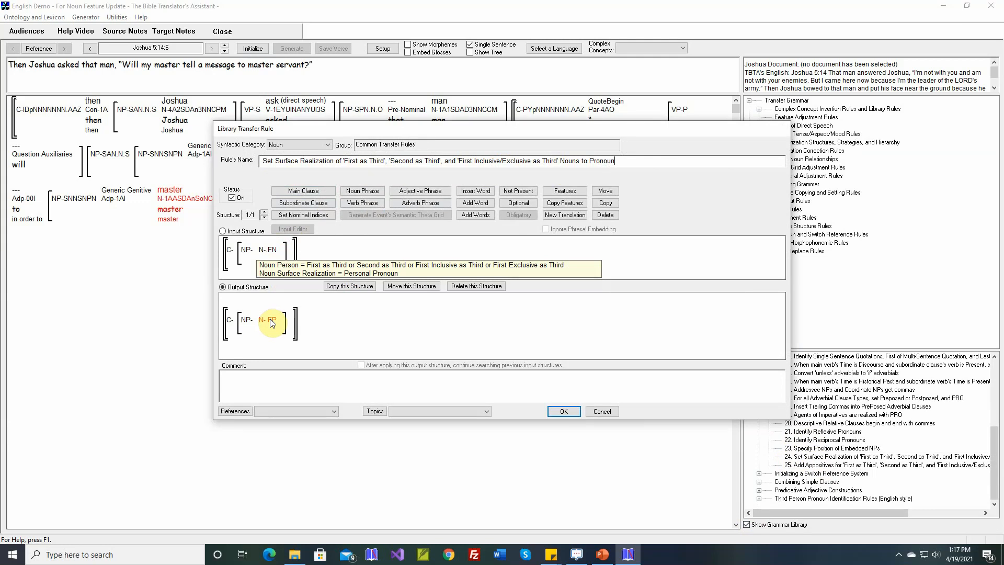
click(601, 412)
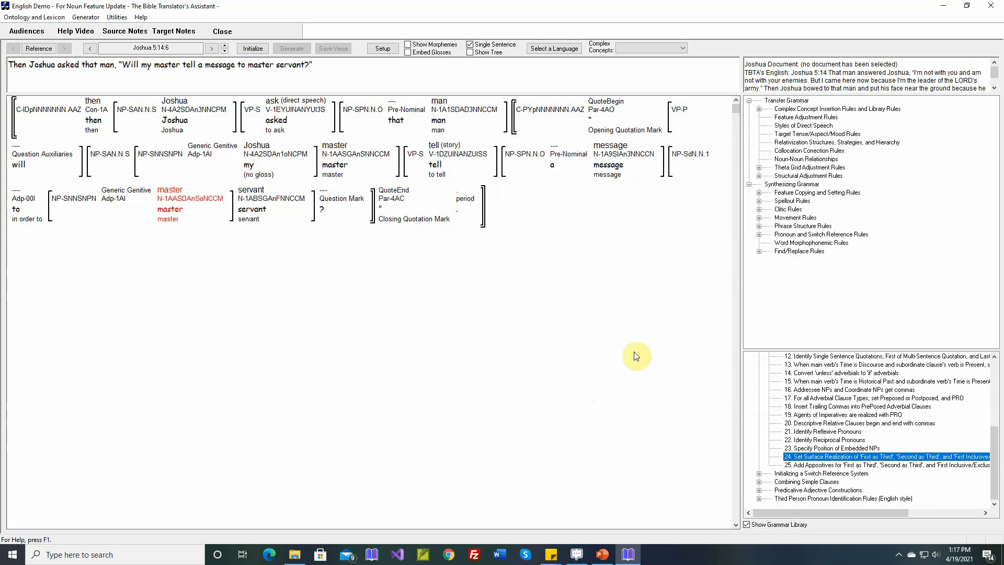
Step: Copy library rule 24 on the surface realization of 'First as Third' and 'Second as Third' nouns into Common Transfer Rules Copied from the Library
click(760, 109)
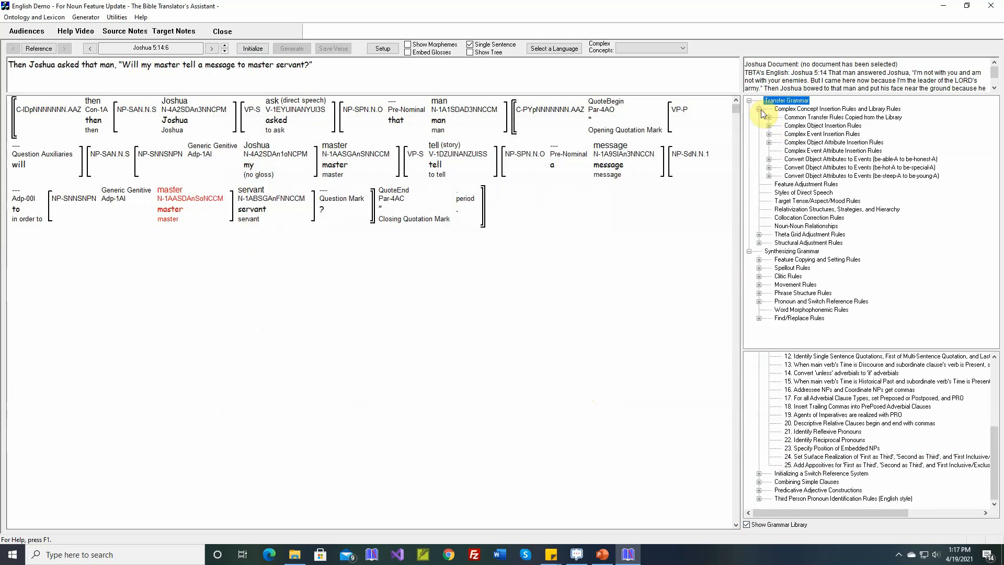
click(828, 460)
drag(828, 461, 831, 117)
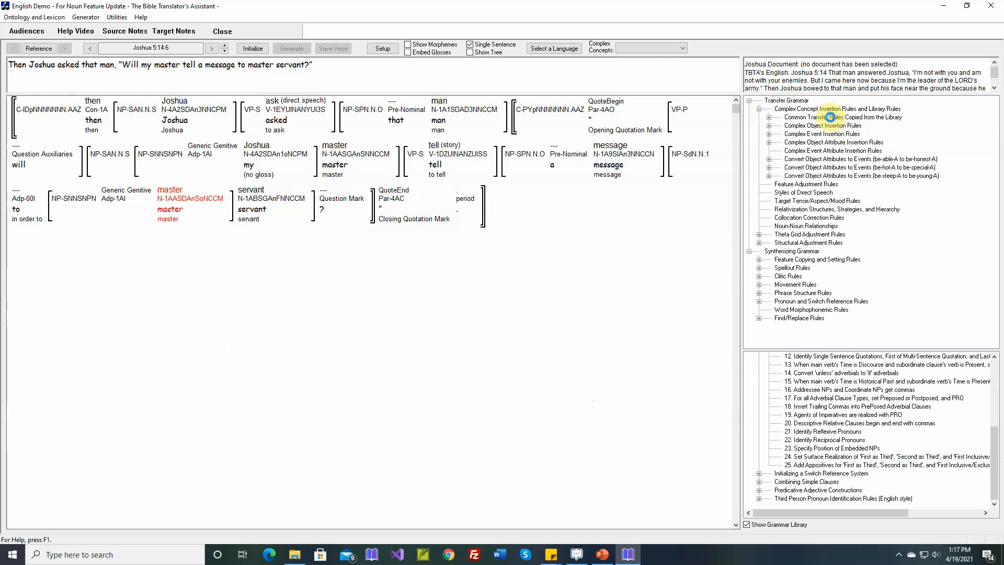
click(770, 118)
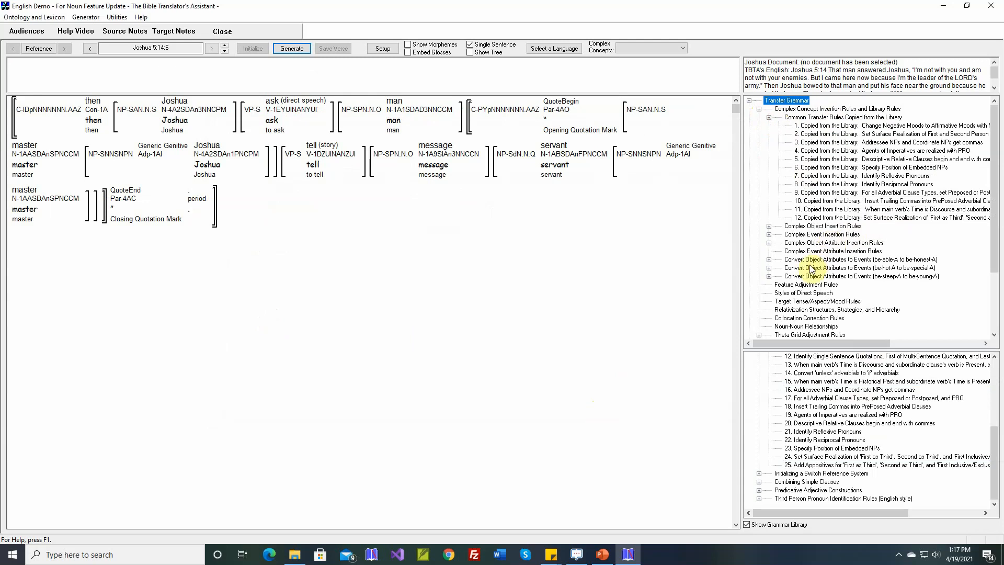
Step: Collapse the noun Person values First, First Inclusive and First Exclusive as Third into First, and Second as Third into Second
double_click(802, 285)
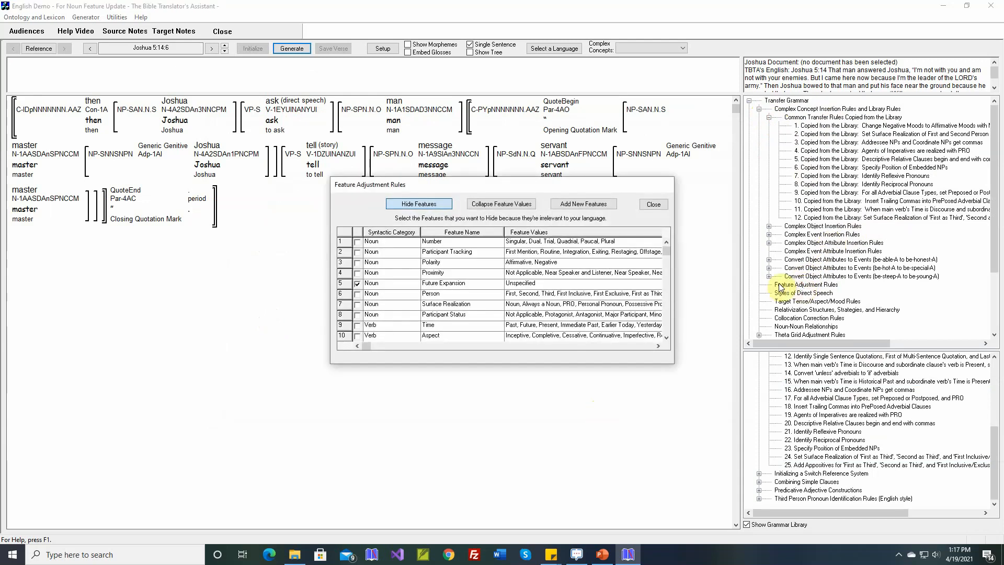
click(502, 205)
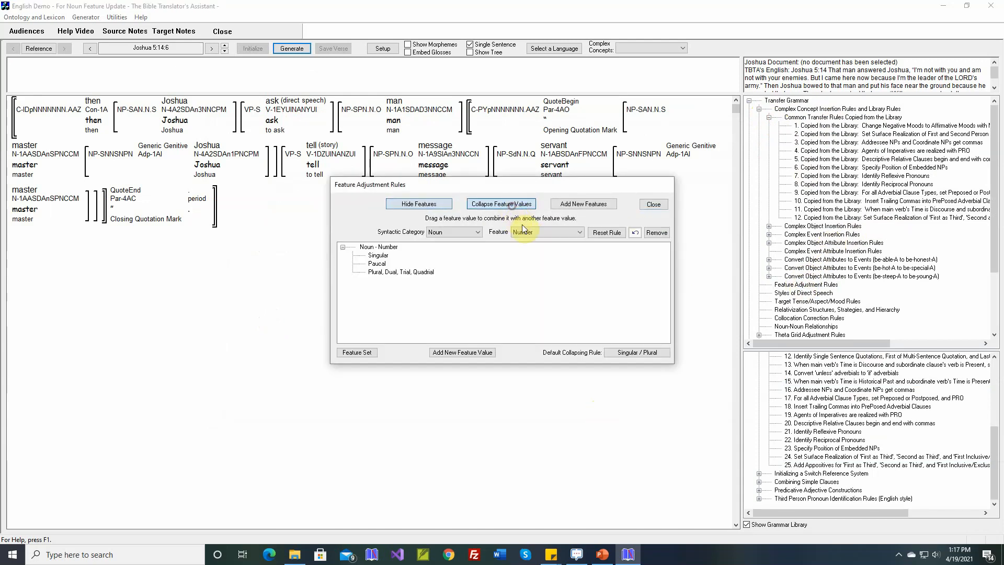
click(565, 232)
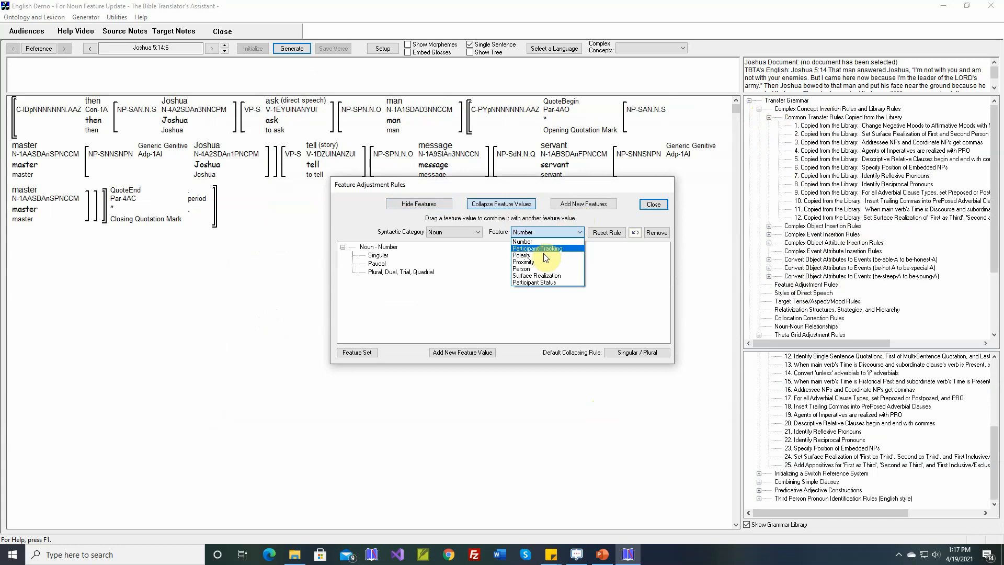
click(537, 270)
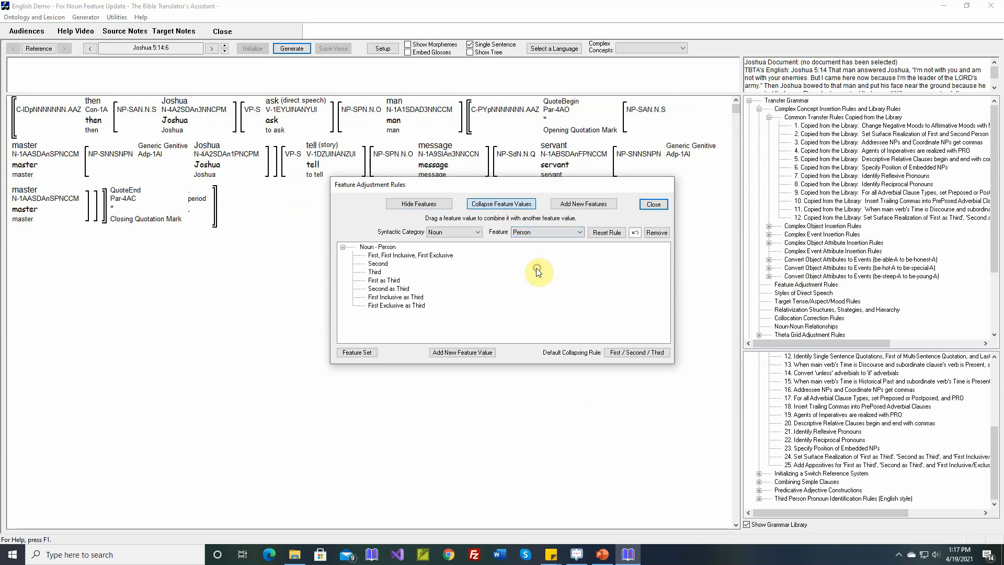
click(390, 283)
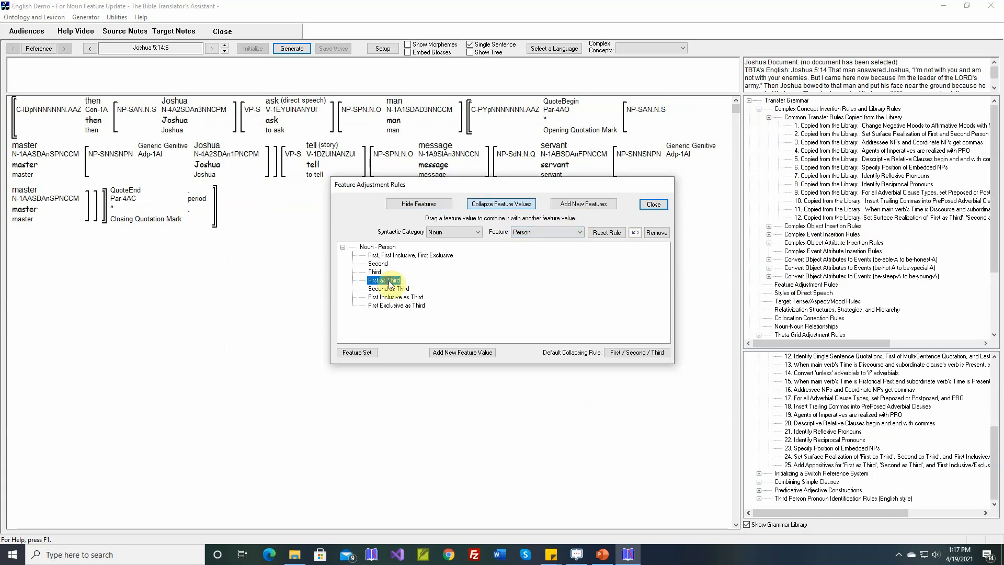
drag(390, 282, 425, 256)
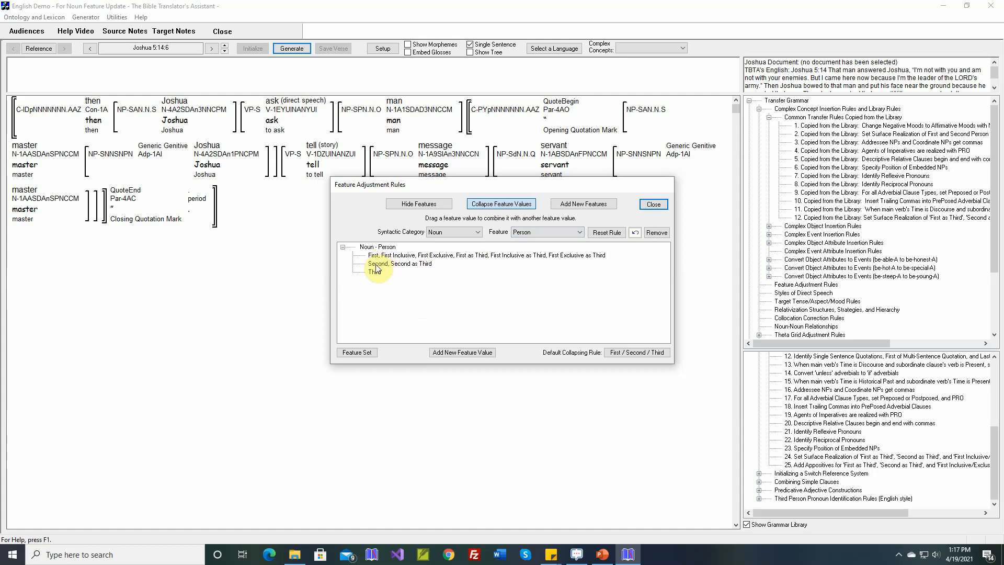
click(653, 204)
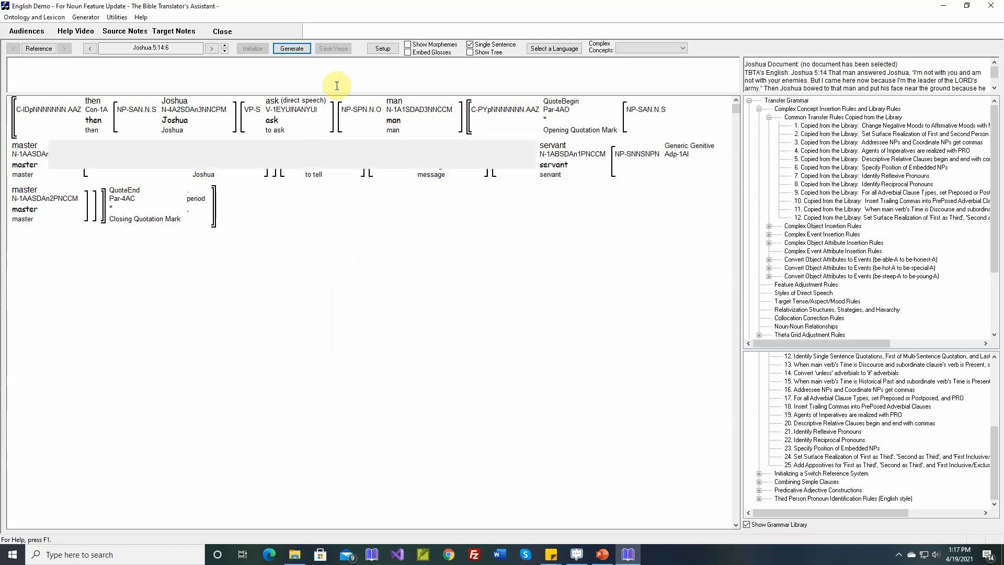
Step: Generate the English text of Joshua 5:14:6, and review the appositives option on the PowerPoint slide before returning to The Bible Translator's Assistant
click(292, 48)
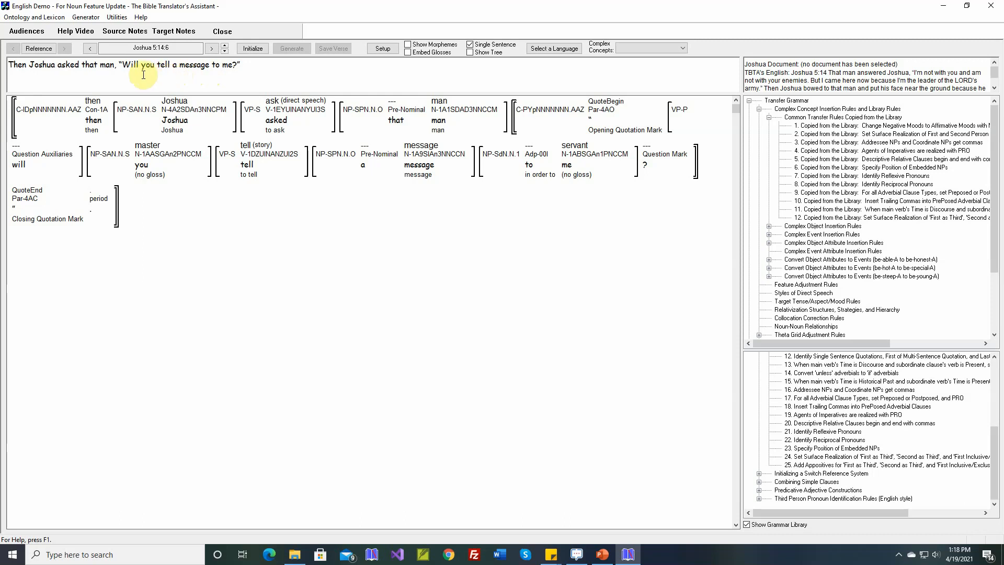
click(225, 153)
click(603, 554)
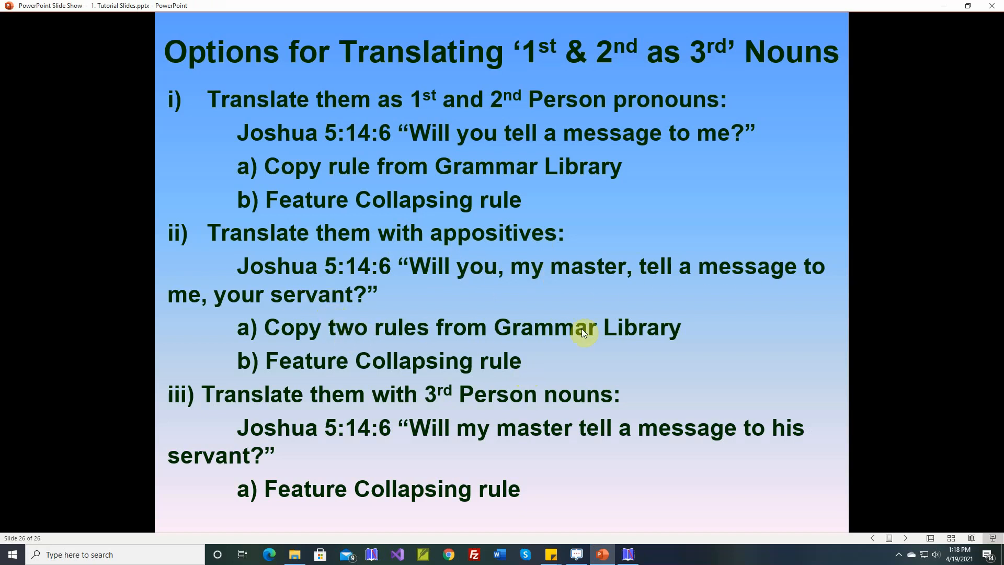
click(628, 554)
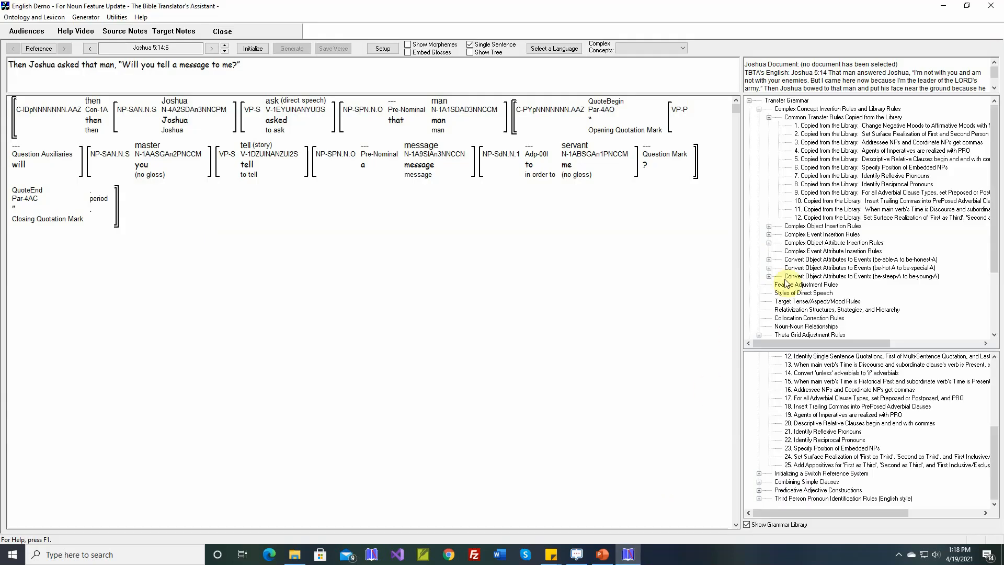
Step: Examine library rule 25, which adds appositives for 'First as Third' and 'Second as Third' nouns, and copy it into the transfer grammar's common transfer rules
double_click(816, 467)
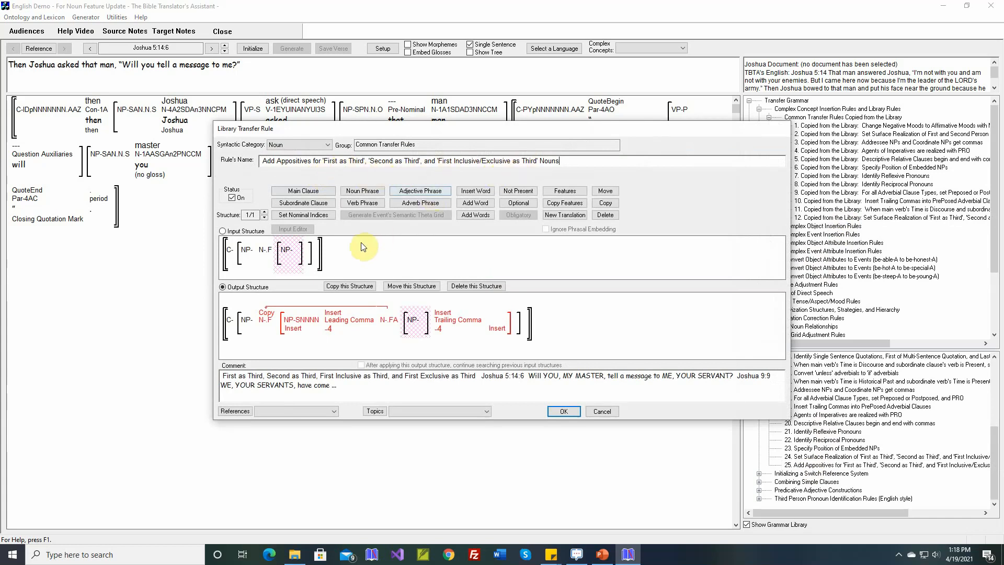
mouse_move(273, 248)
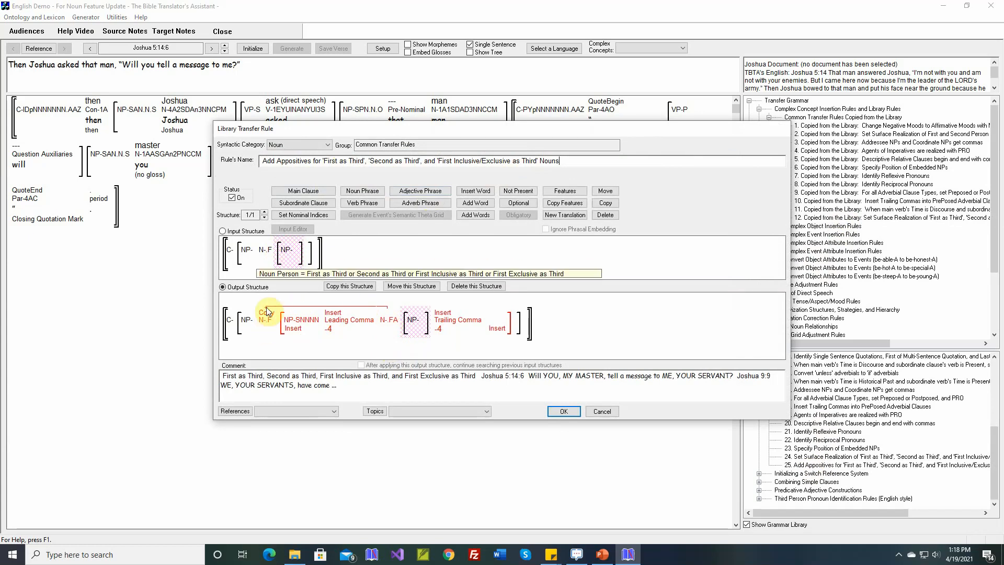
click(601, 411)
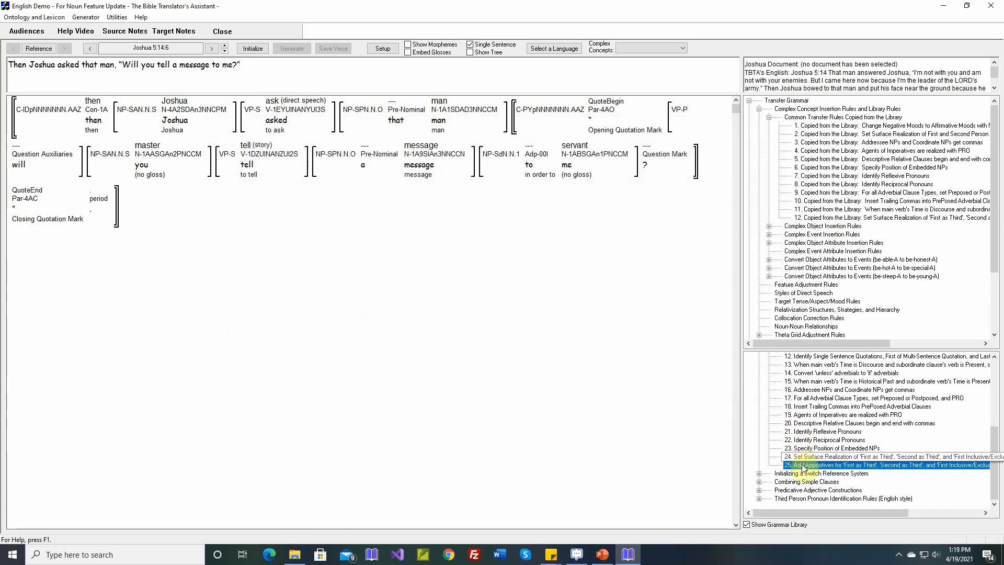
drag(804, 468, 826, 113)
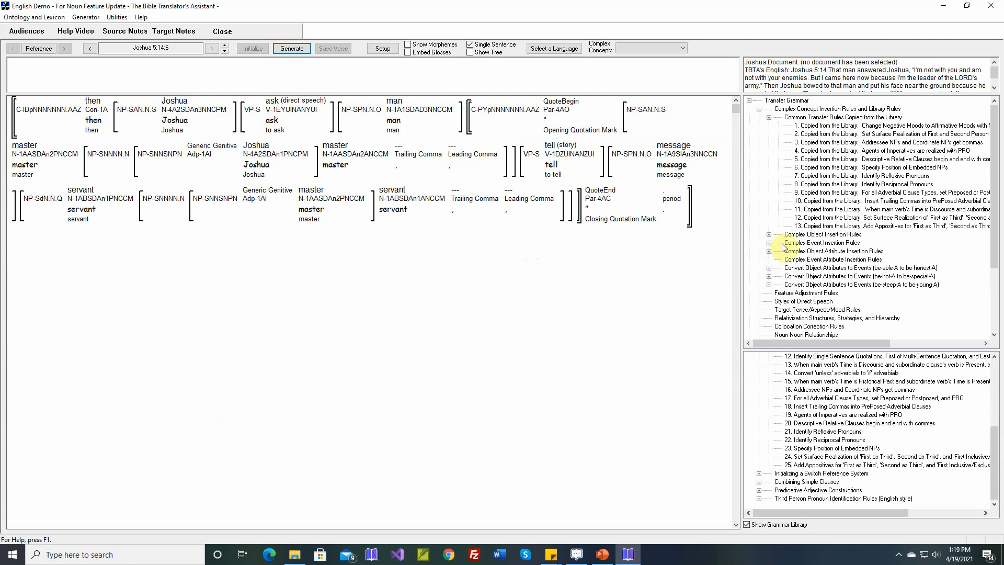
Step: Check the collapsed feature values of noun Person in the Feature Adjustment Rules
double_click(800, 294)
click(523, 204)
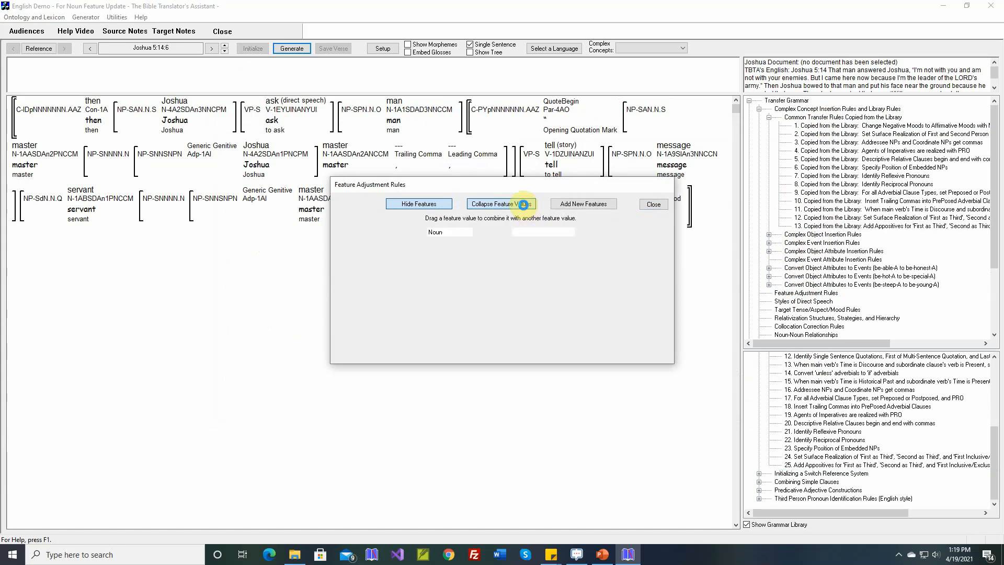
click(531, 232)
click(530, 268)
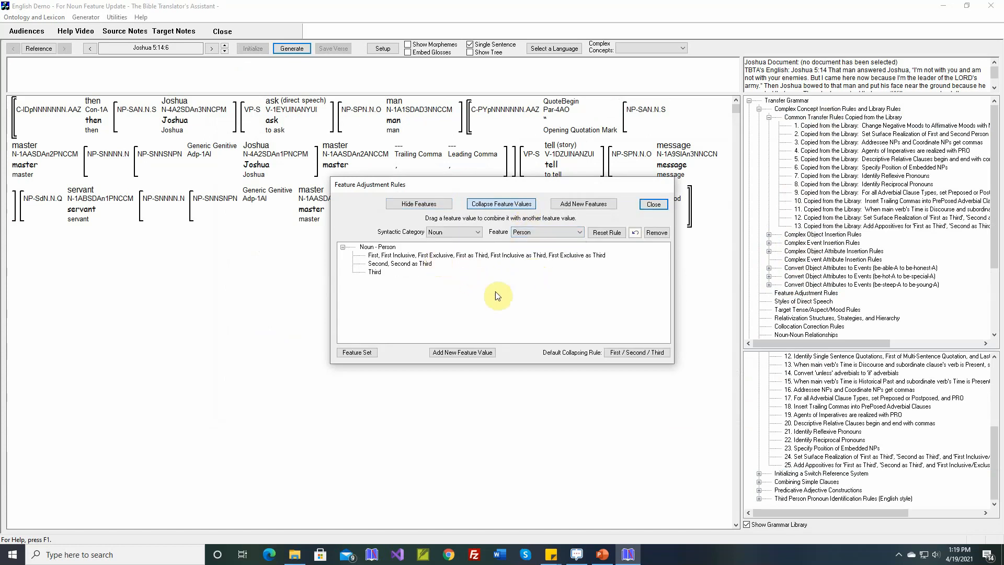
click(654, 204)
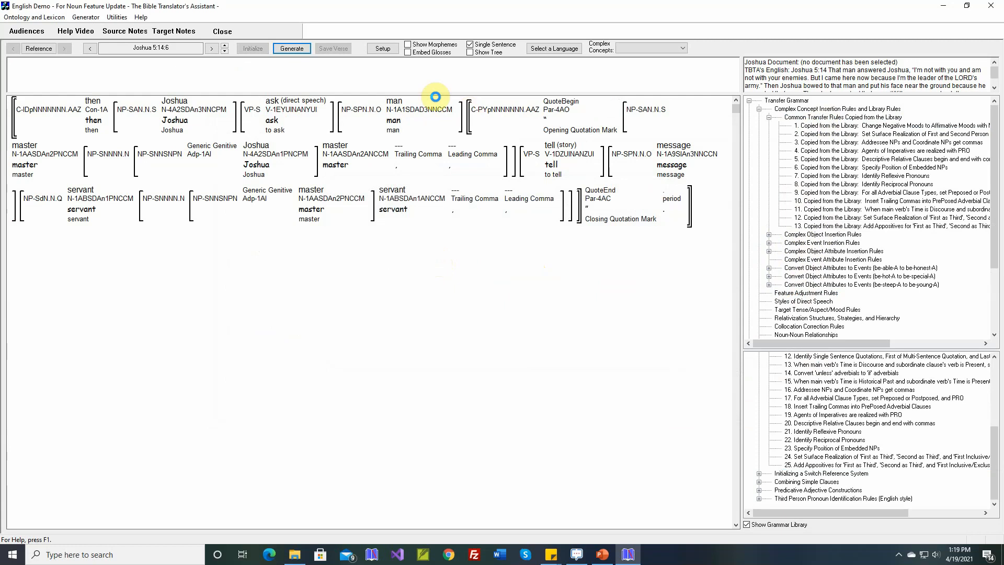
Step: Generate the English text of Joshua 5:14:6 again, and inspect which rules inserted and positioned the Trailing Comma following "master"
click(294, 49)
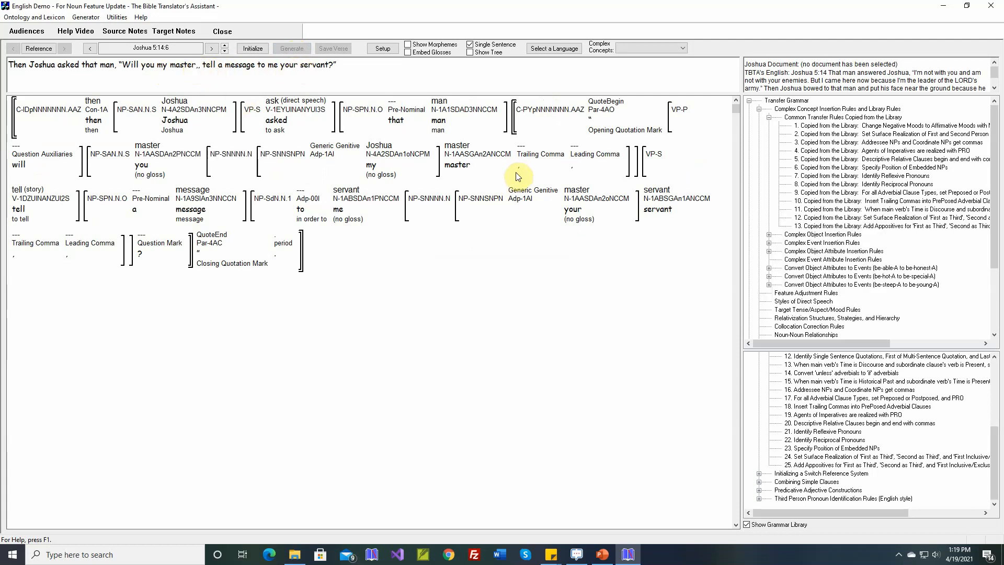
mouse_move(520, 171)
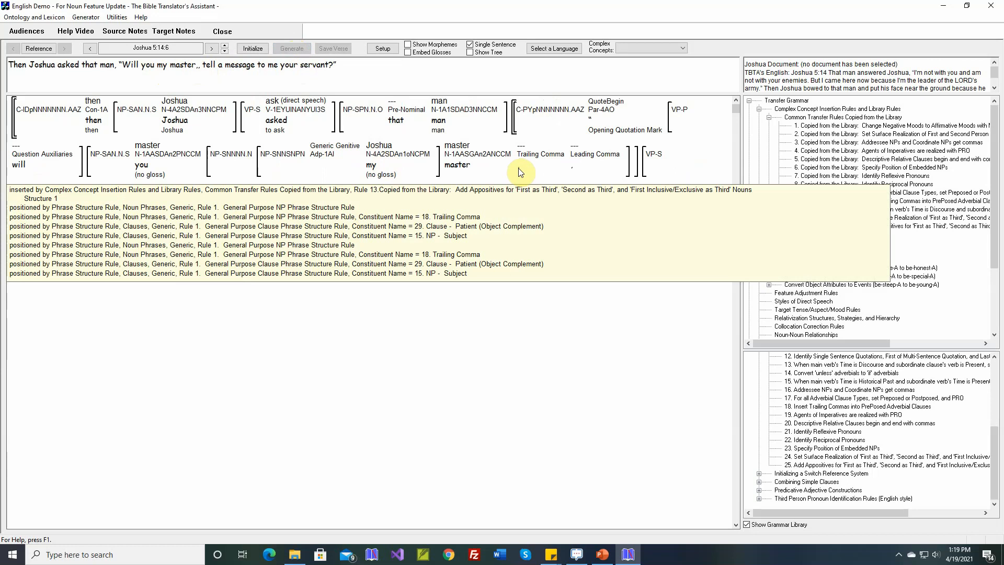
Step: Hide the Grammar Library, open the generic General Purpose NP Phrase Structure Rule for noun phrases, and review its constituents
click(747, 524)
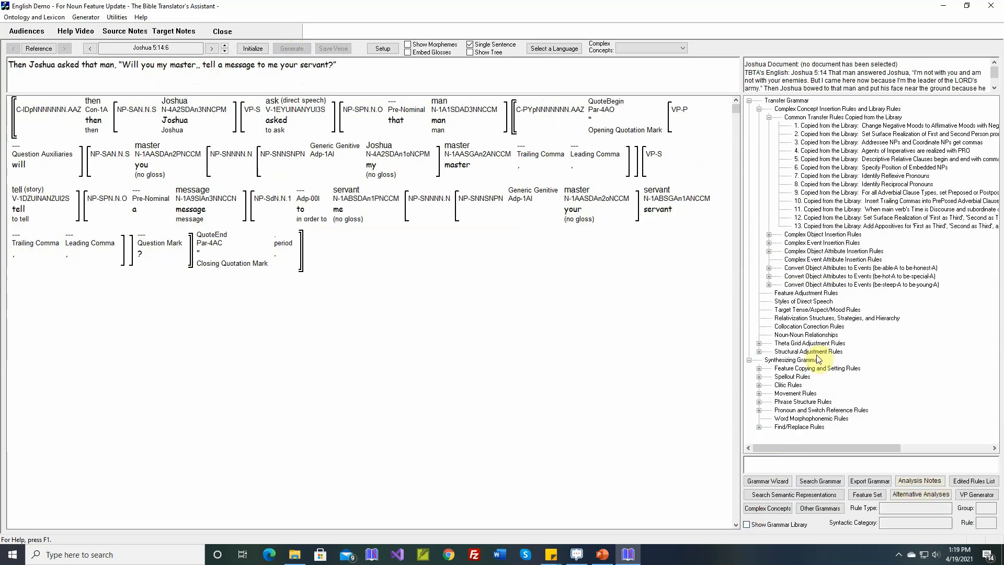
click(760, 403)
click(770, 403)
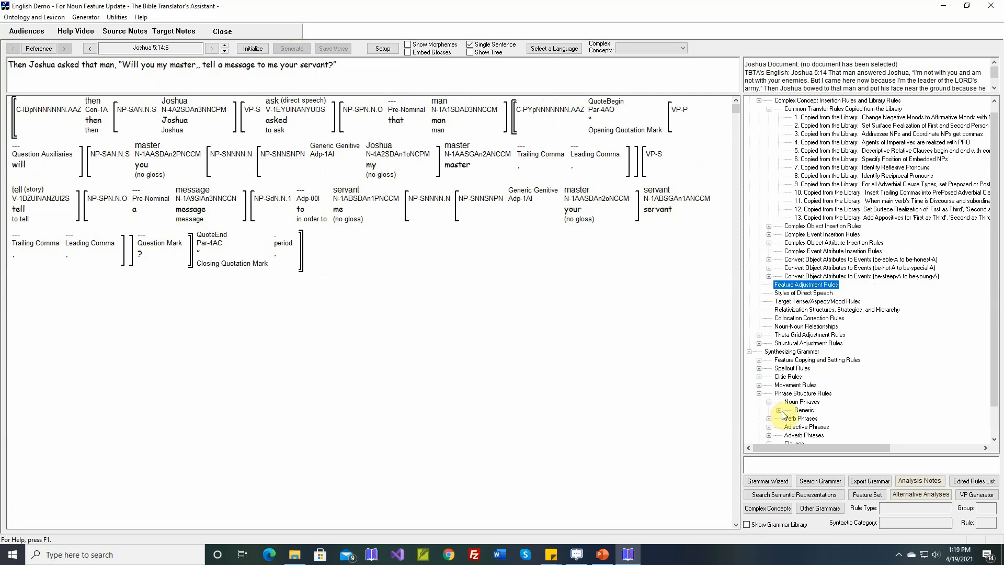
click(779, 411)
double_click(810, 419)
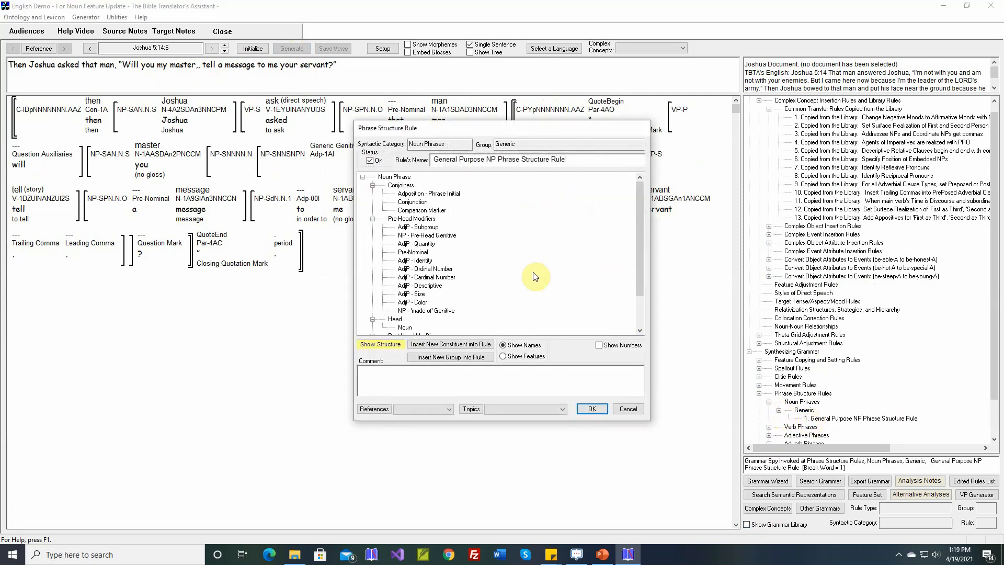
drag(640, 225, 643, 295)
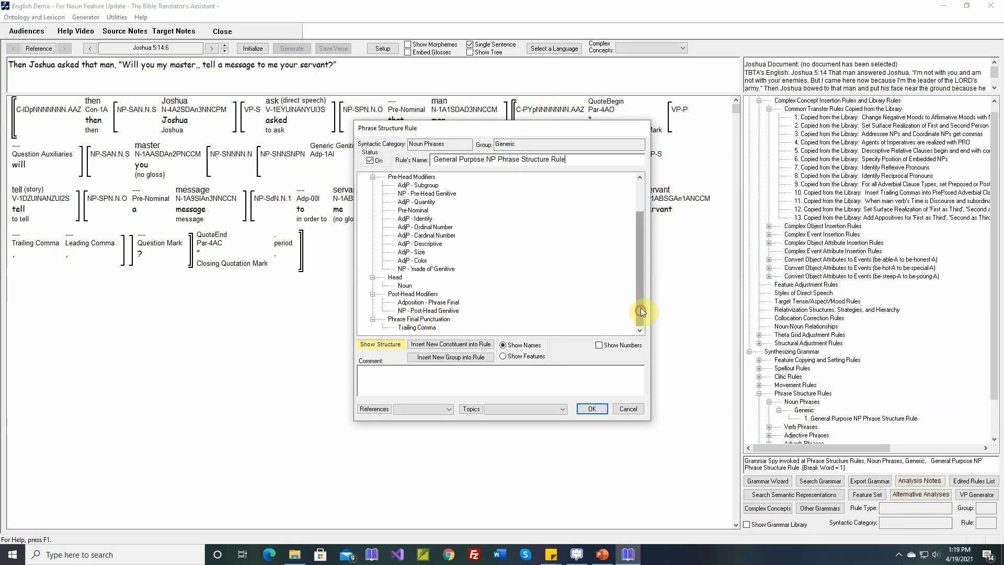
drag(645, 312, 641, 245)
Step: Insert a new group named "Phrase Initial Punctuation" at the beginning of the Noun Phrase structure
click(397, 177)
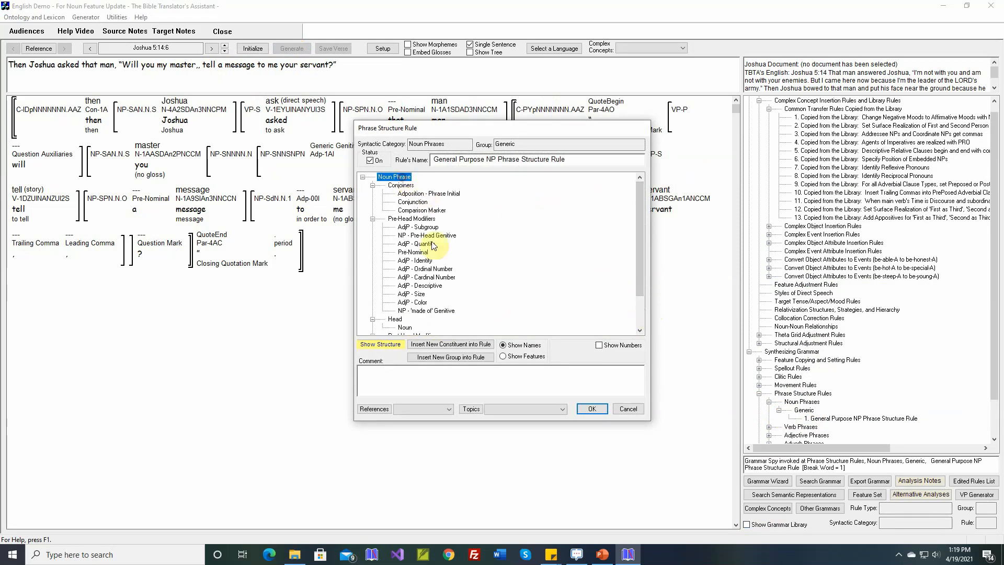
click(452, 360)
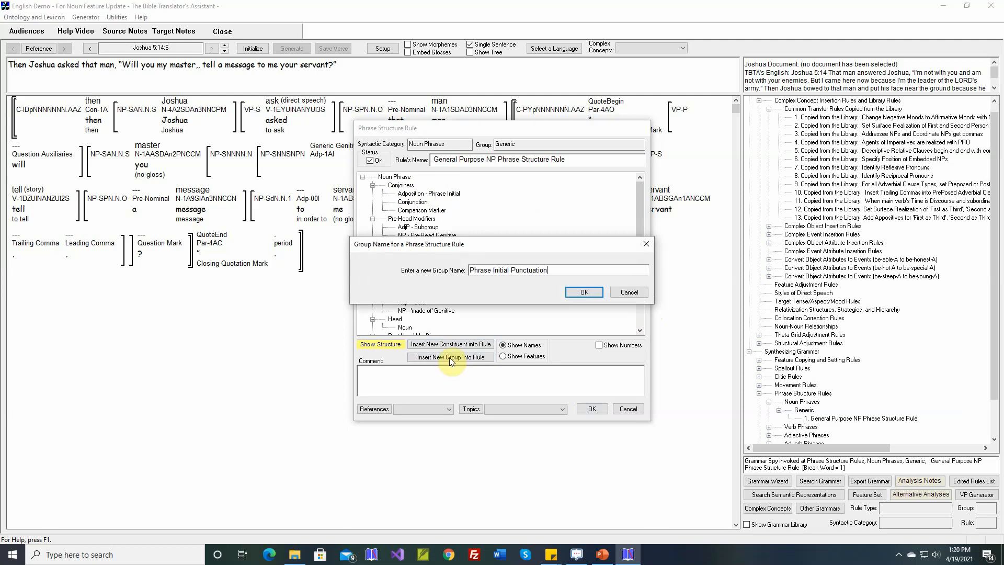
key(Return)
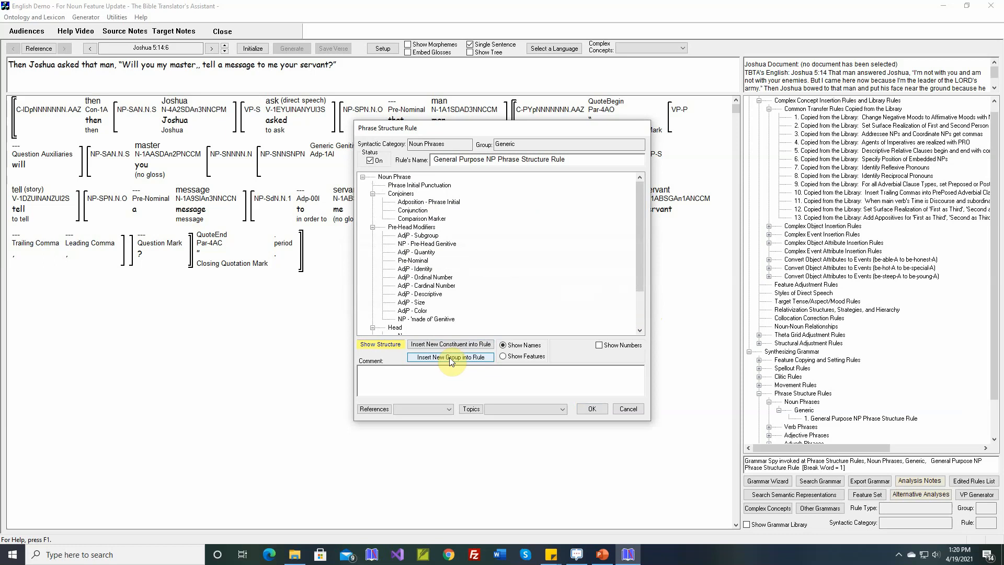
Step: Insert a new constituent named "Leading Comma" into the Phrase Initial Punctuation group and save the noun phrase structure rule
click(427, 186)
drag(501, 130, 667, 270)
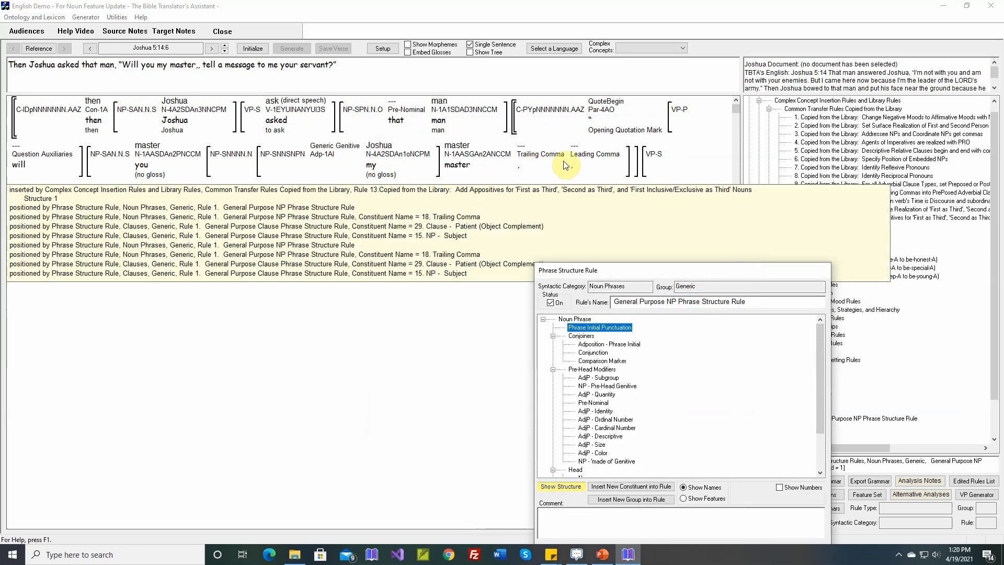
click(632, 487)
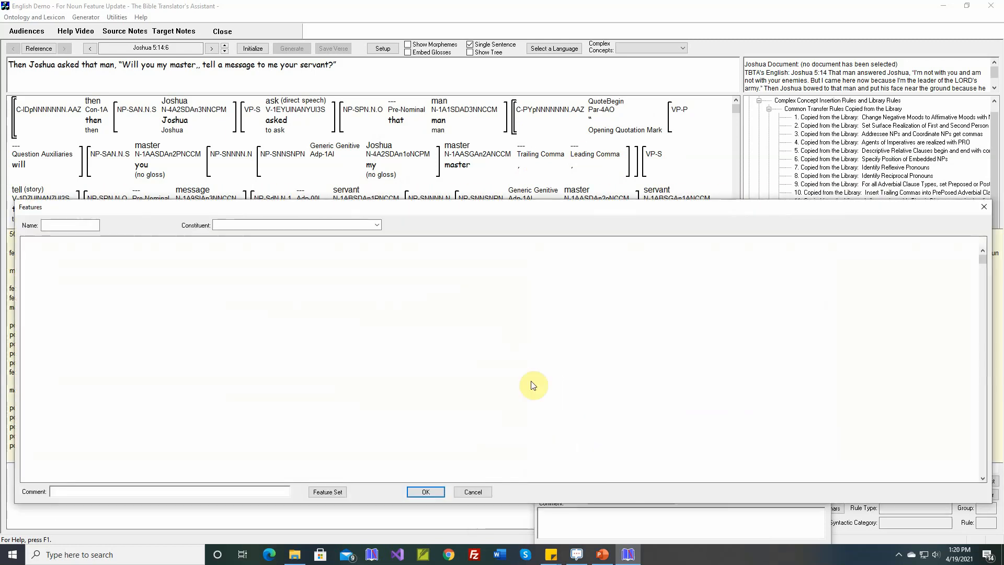
click(378, 224)
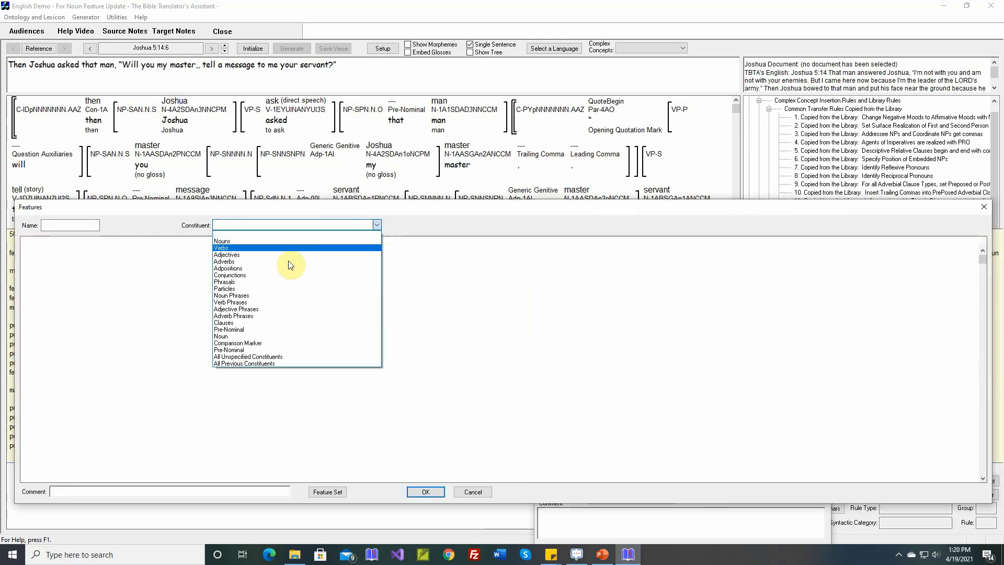
click(288, 224)
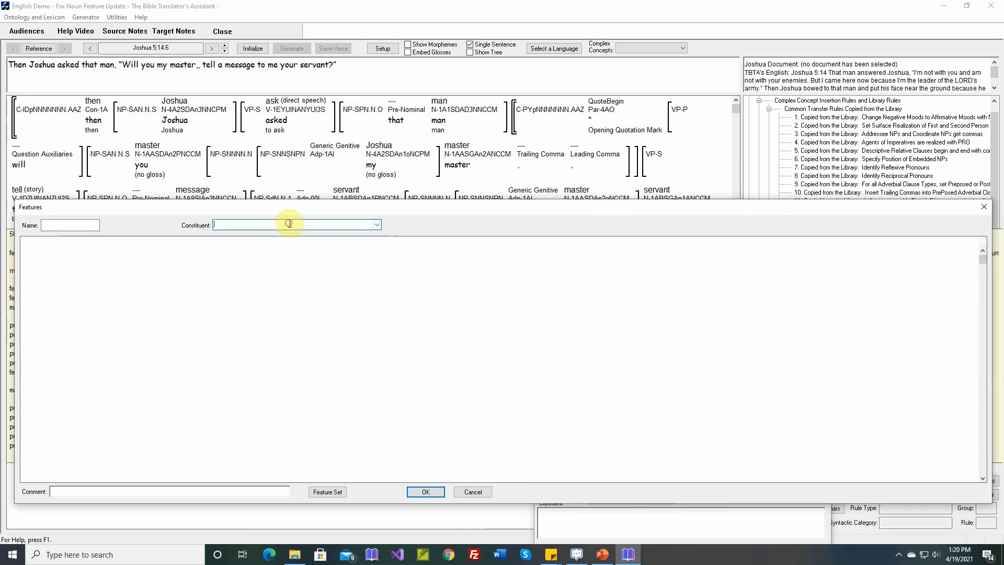
text(Leading Comma)
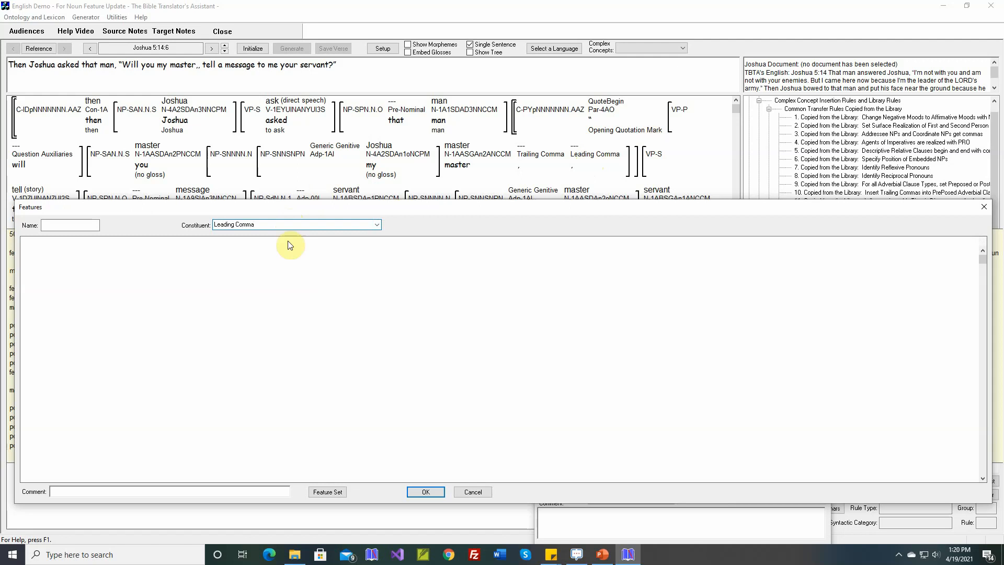
click(429, 492)
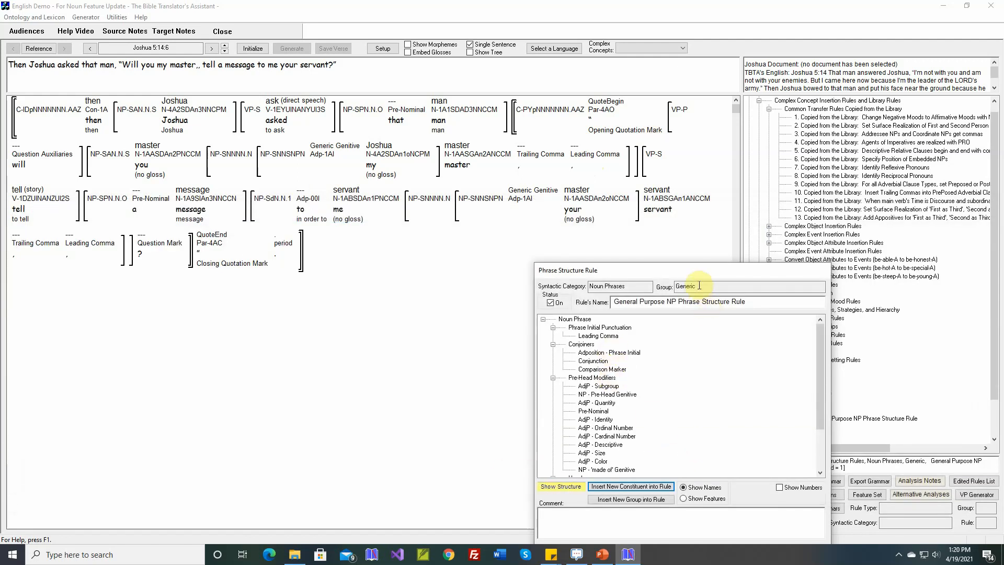
click(708, 464)
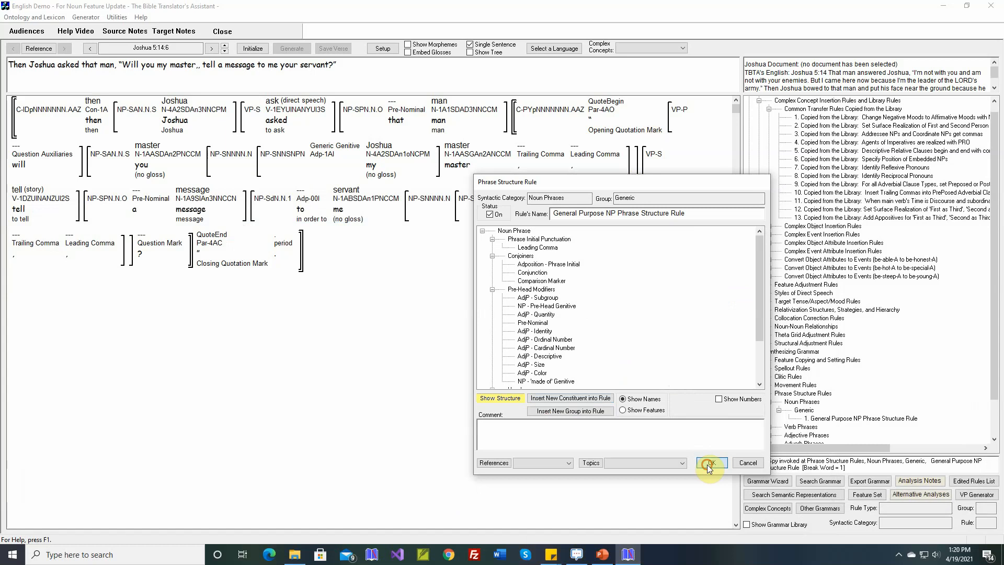
Step: Reinitialize Joshua 5:14:6 and generate its English text again
click(253, 48)
click(292, 48)
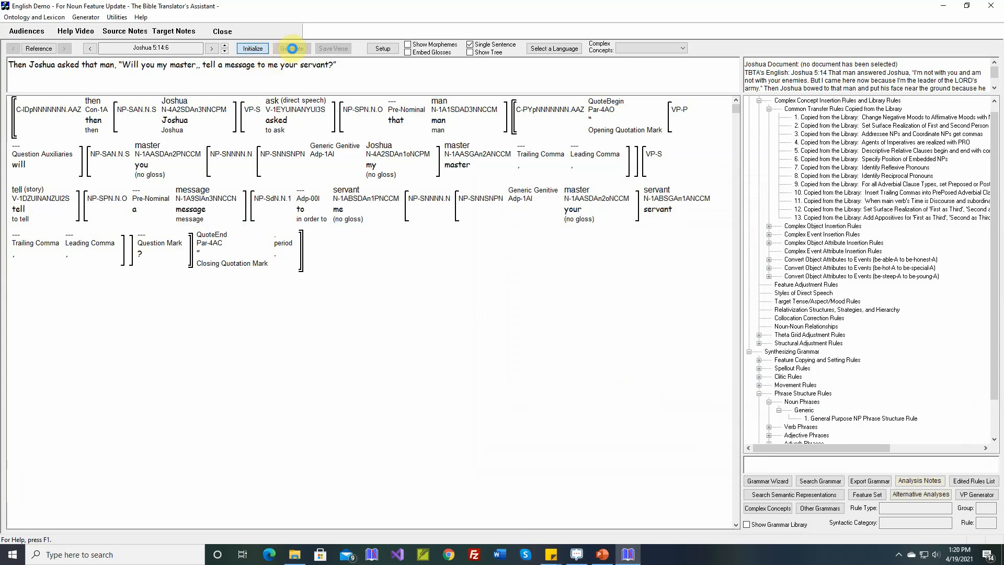
click(292, 48)
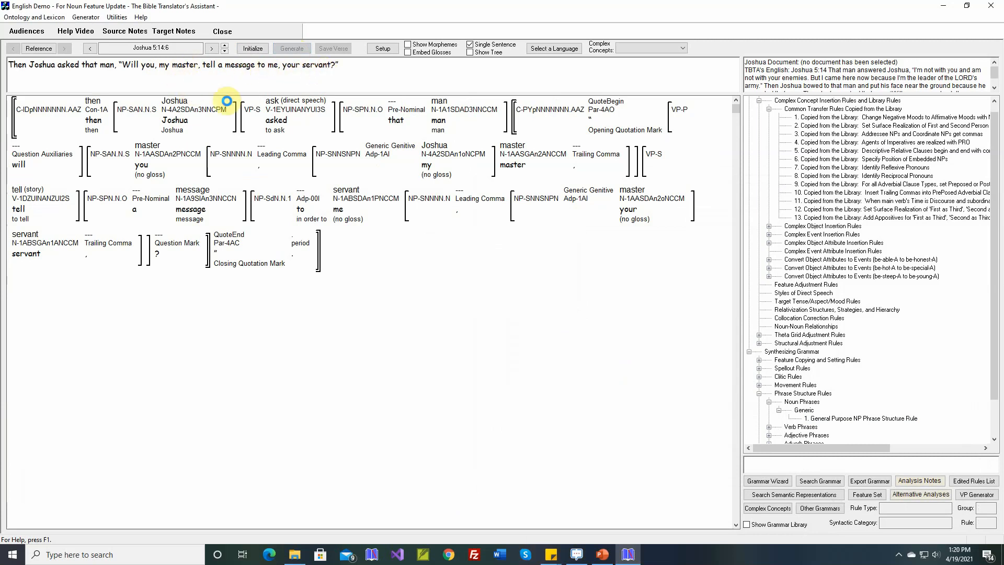
Step: Consult the translation options slide in PowerPoint, and turn off the copied pronoun surface realization and appositive rules for 'as Third' nouns
click(603, 556)
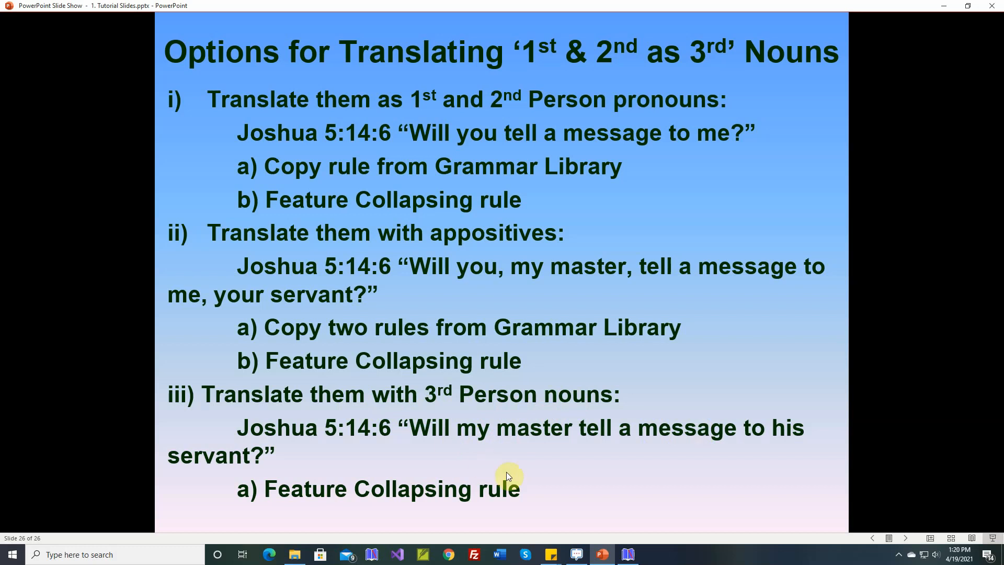
click(628, 554)
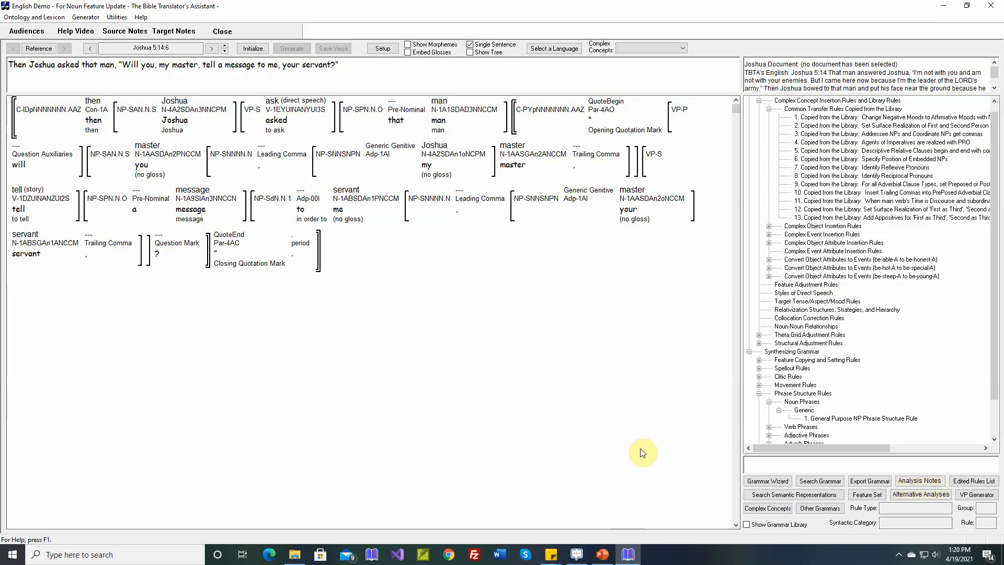
double_click(823, 211)
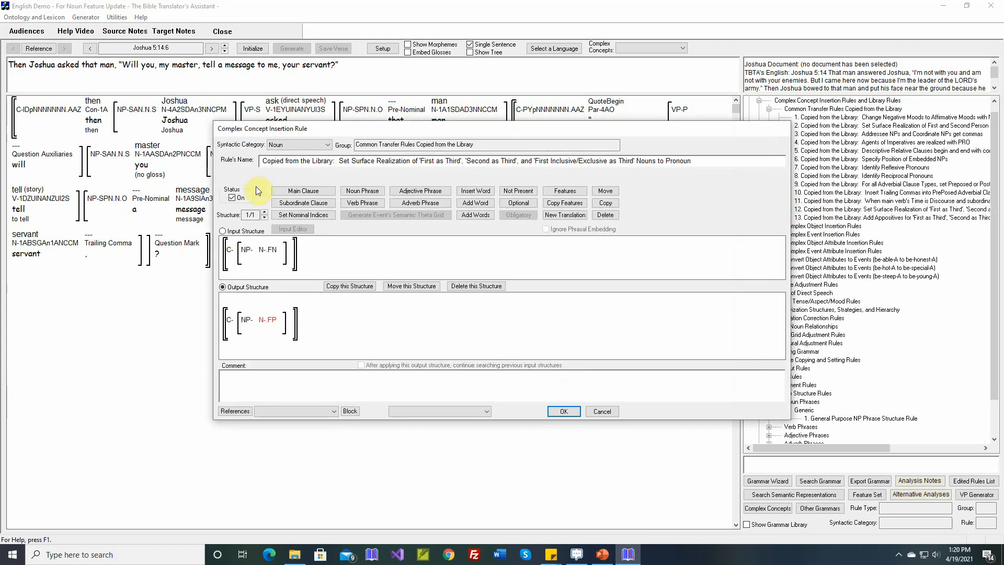
click(564, 411)
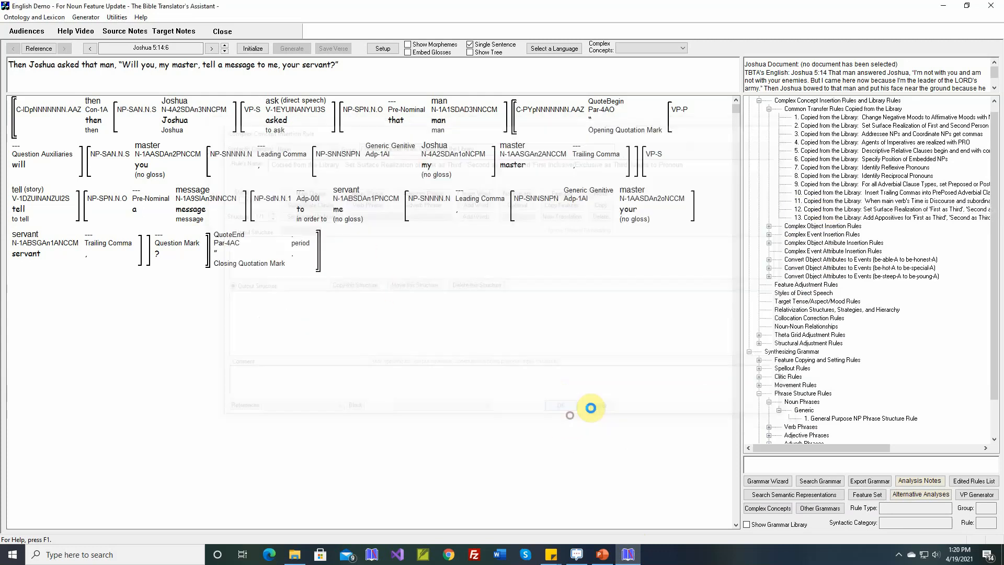
double_click(838, 218)
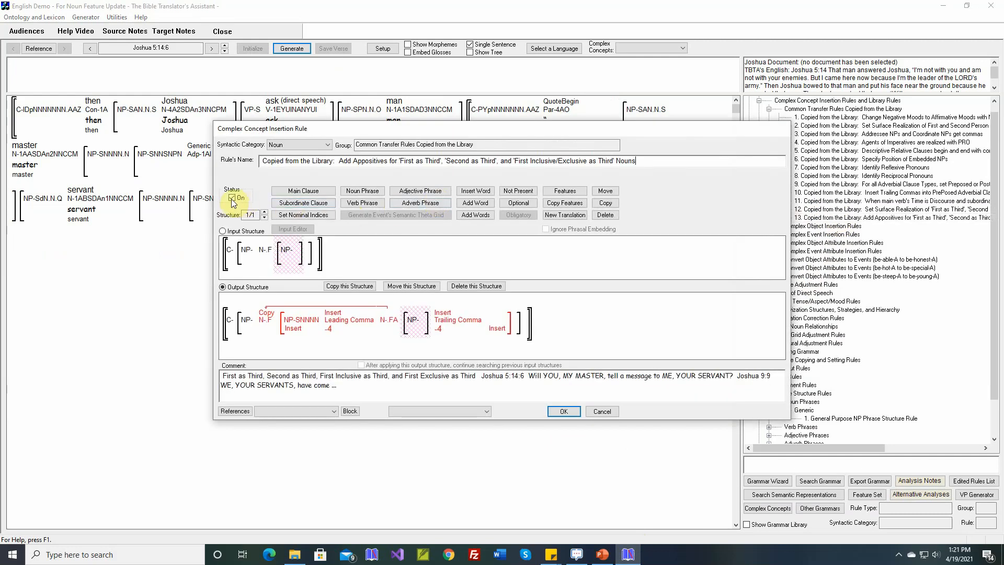
click(564, 411)
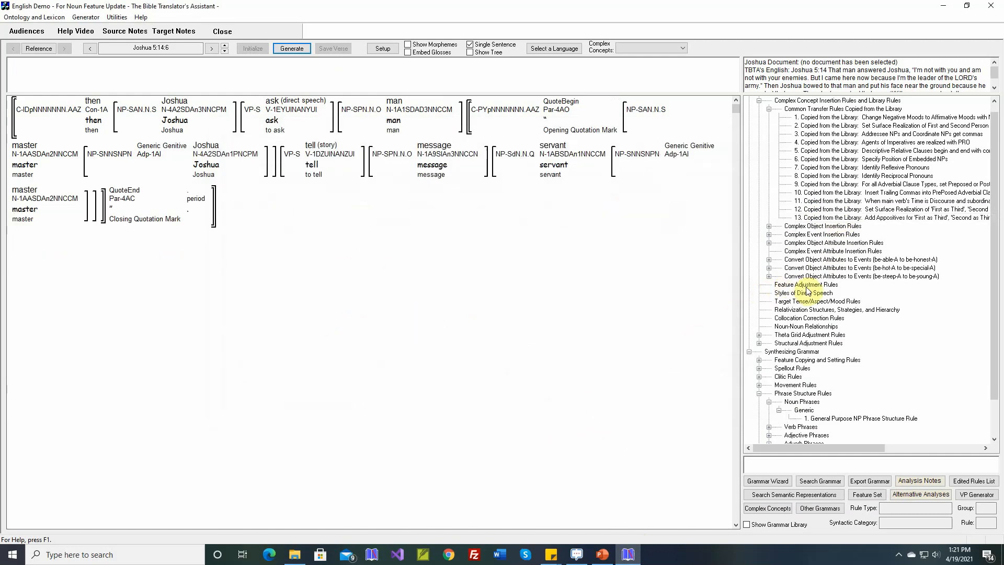
Step: Undo the merging of the four 'as Third' values in the collapsed feature values of noun Person
double_click(807, 286)
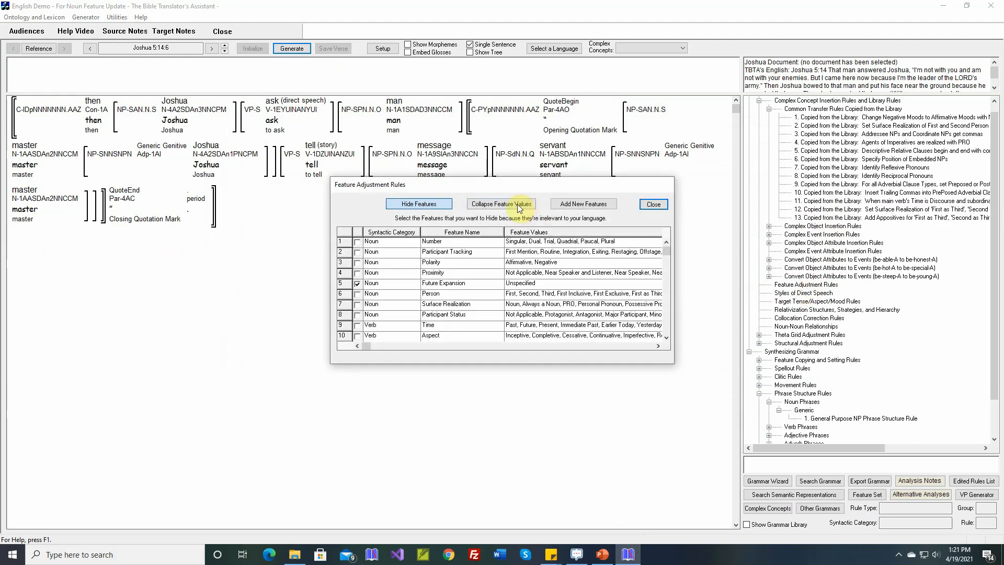
click(519, 205)
click(522, 232)
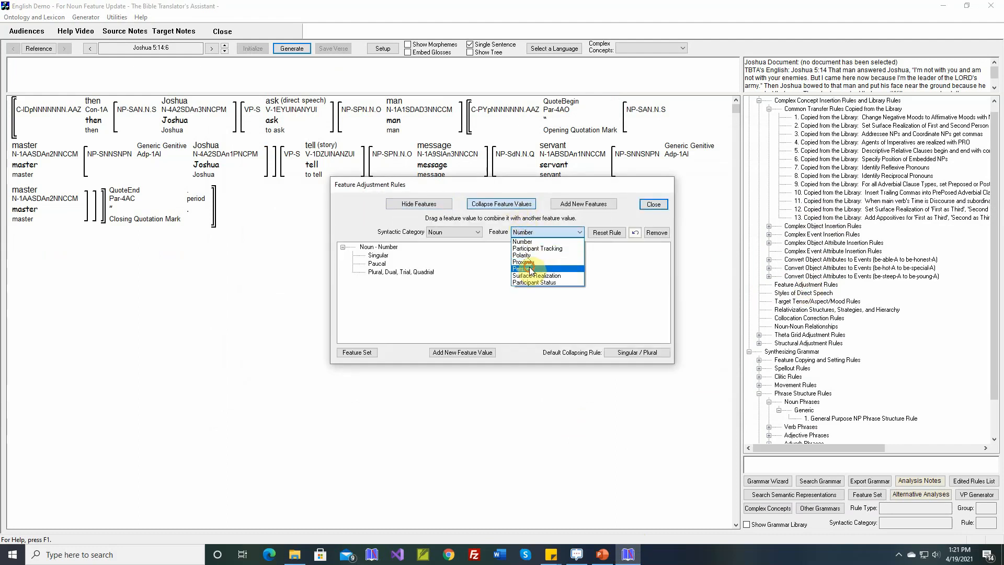
click(531, 269)
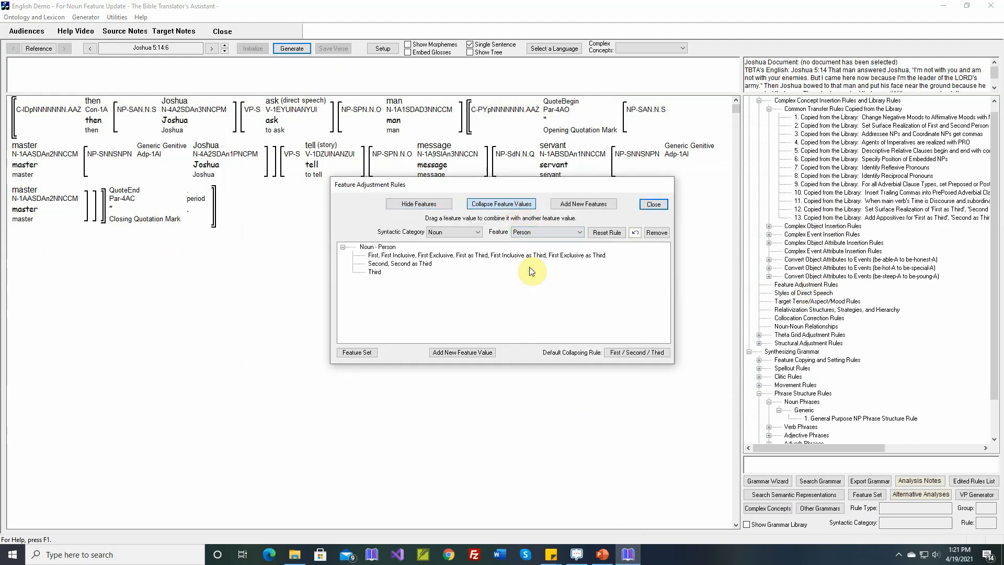
click(635, 233)
click(636, 233)
click(636, 234)
click(636, 233)
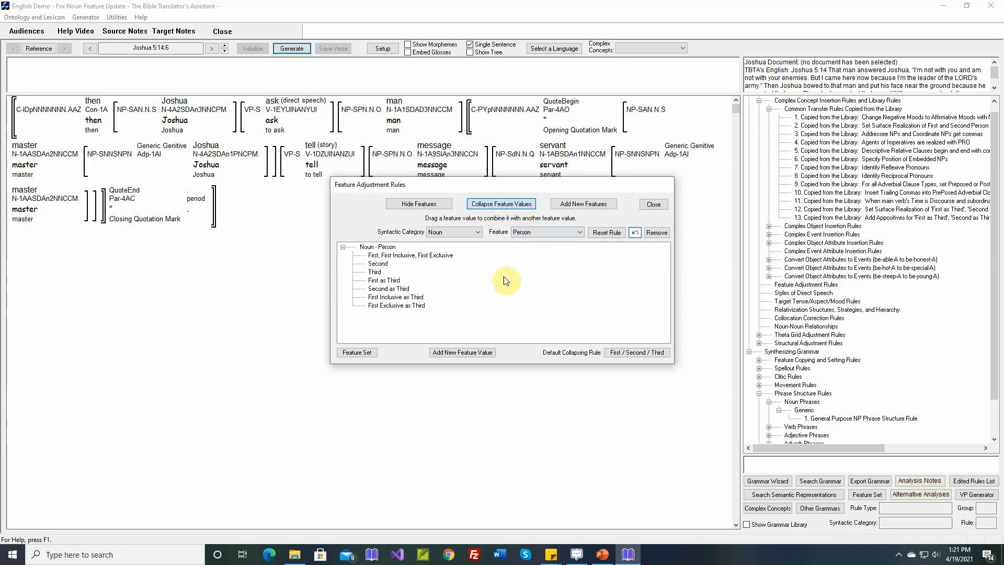
Step: Combine First as Third, Second as Third, First Inclusive as Third and First Exclusive as Third with the noun Person value Third
click(388, 281)
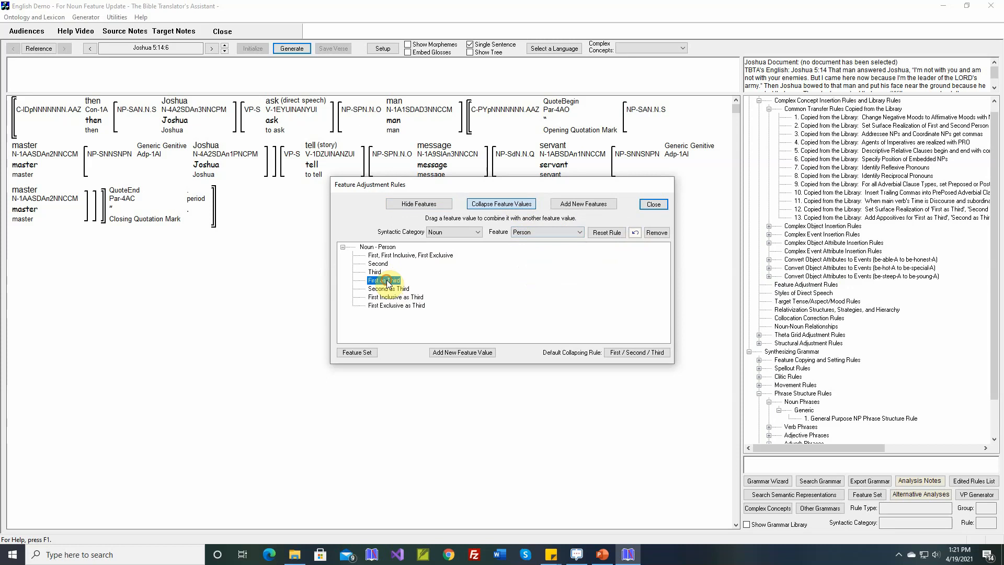
mouse_move(388, 282)
mouse_down()
mouse_move(382, 273)
mouse_move(387, 283)
mouse_move(385, 273)
mouse_move(399, 276)
mouse_up()
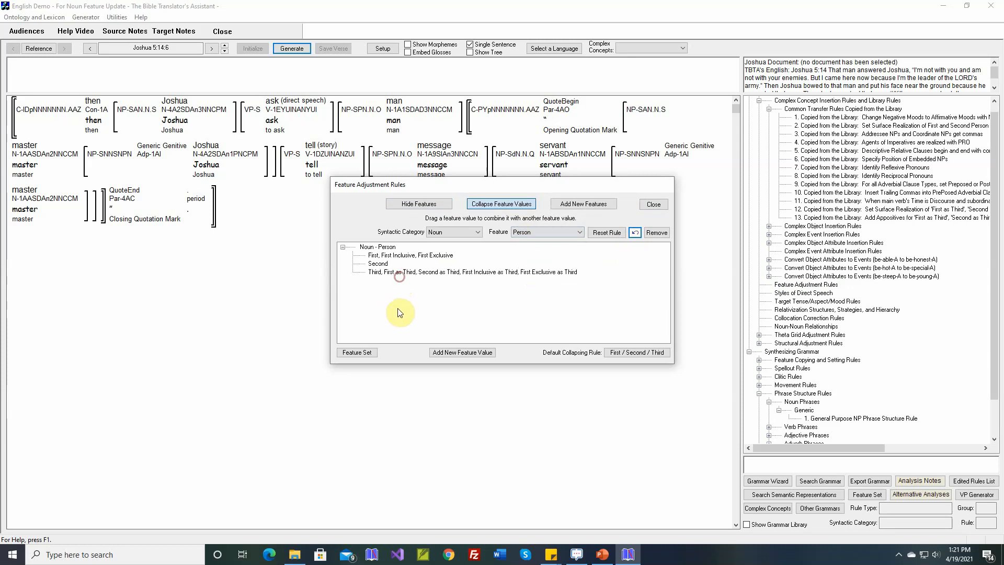
click(651, 204)
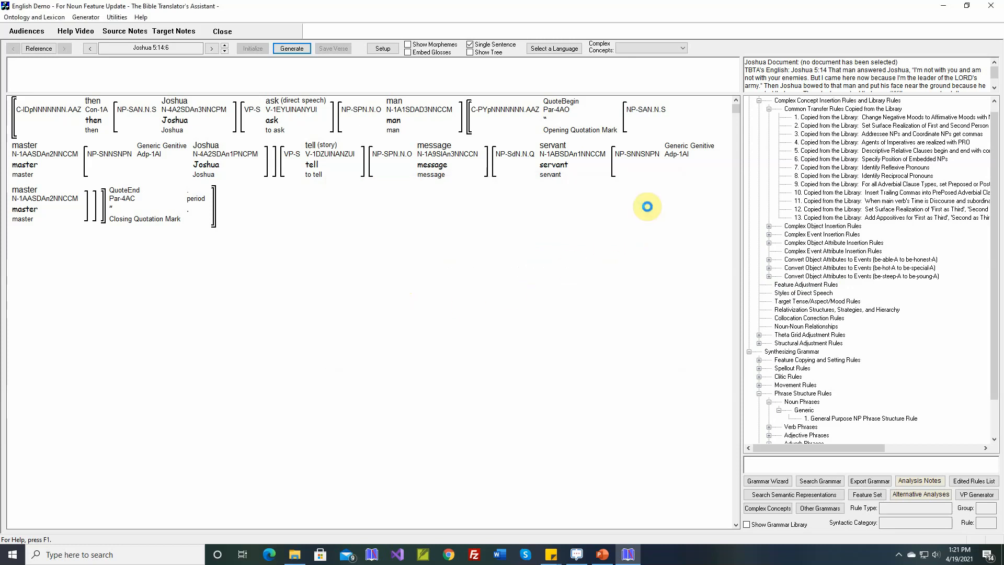
Step: Generate the English text of Joshua 5:14:6 and compare it with the 3rd Person nouns option on the PowerPoint slide
click(296, 48)
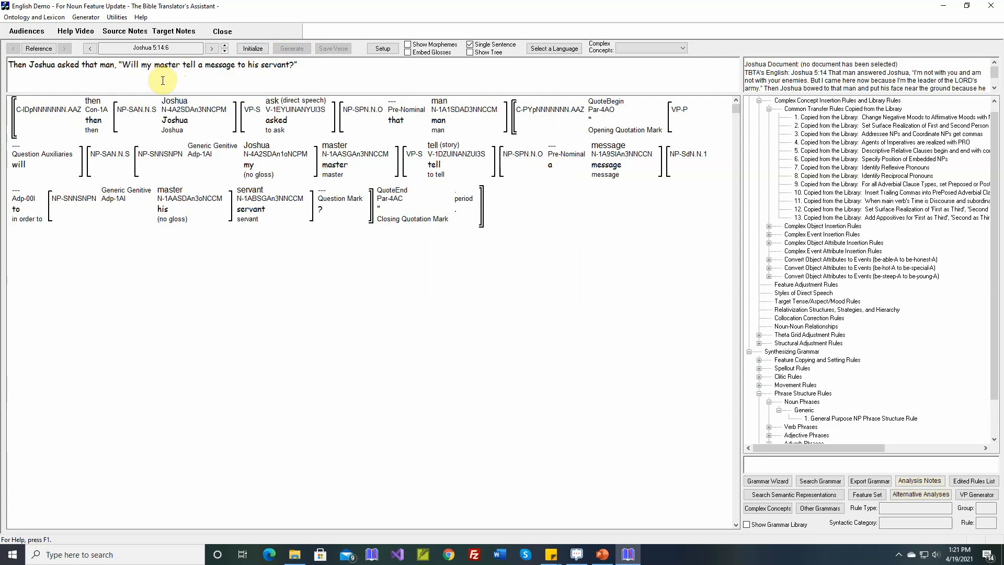
click(600, 556)
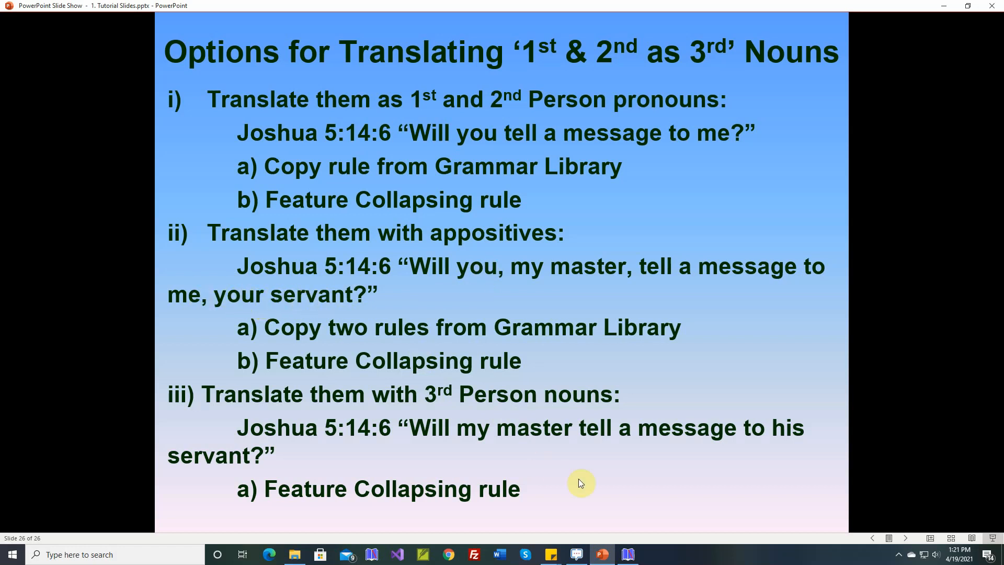
click(627, 549)
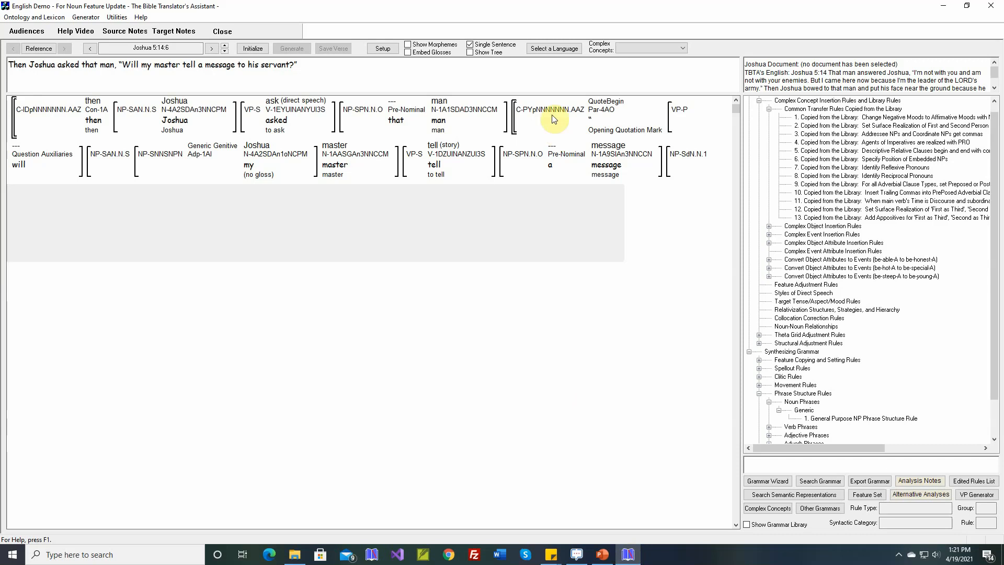
Step: Switch the language project to English Demo
click(556, 49)
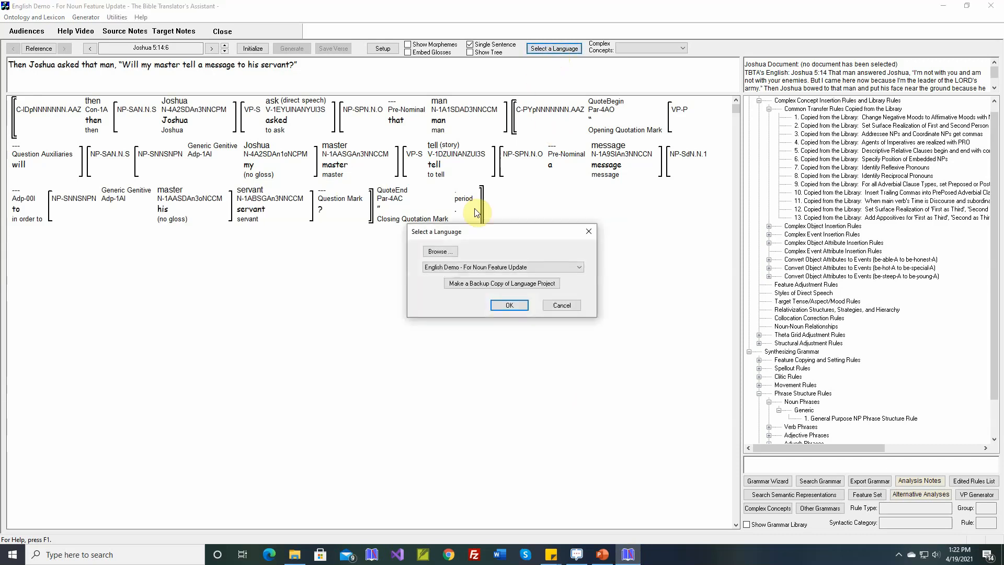
click(468, 268)
click(453, 304)
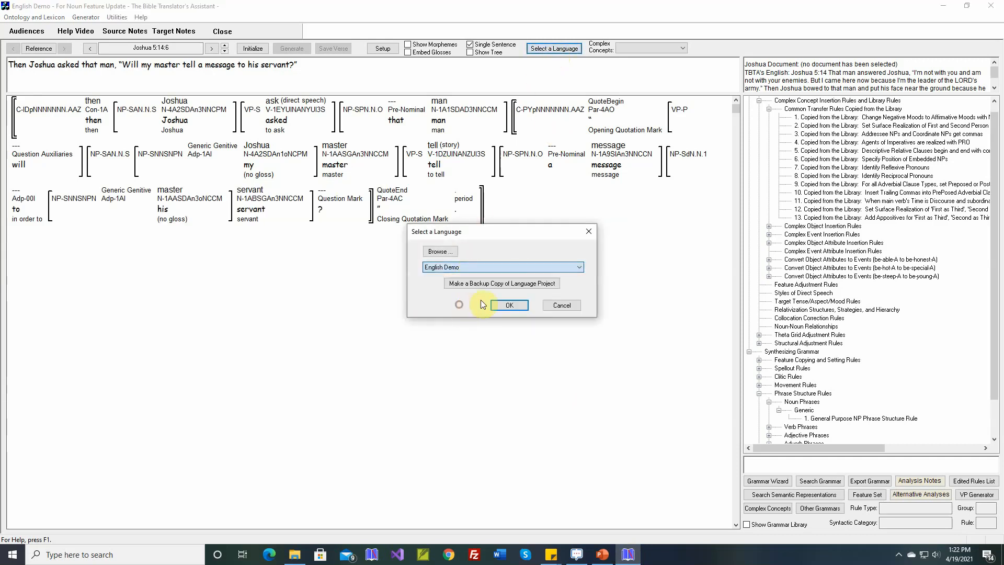
click(504, 305)
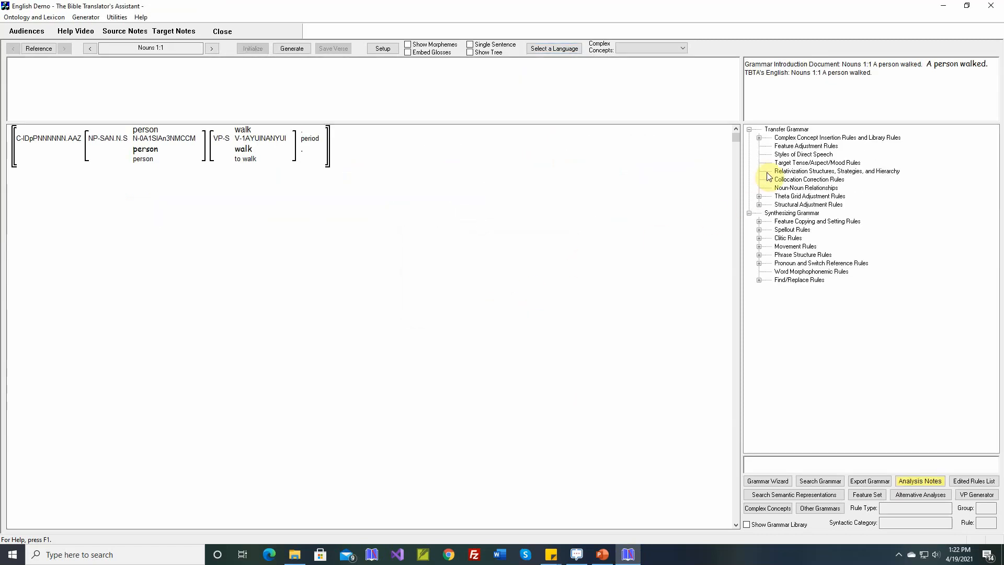
Step: Copy Grammar Library rules 24 (Set Surface Realization) and 25 (Add Appositives) into Common Transfer Rules Copied from the Library, and check that group
click(759, 138)
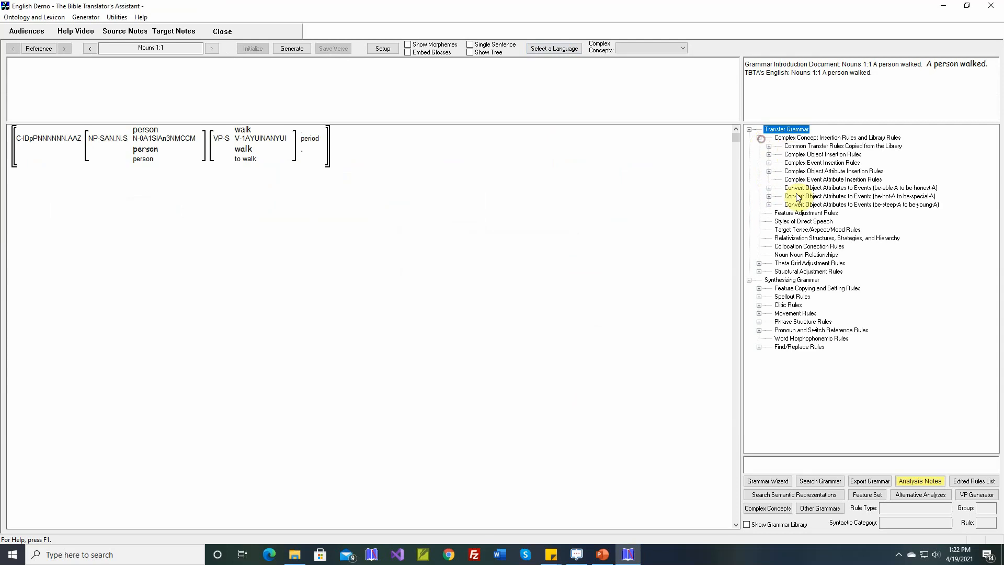
click(748, 524)
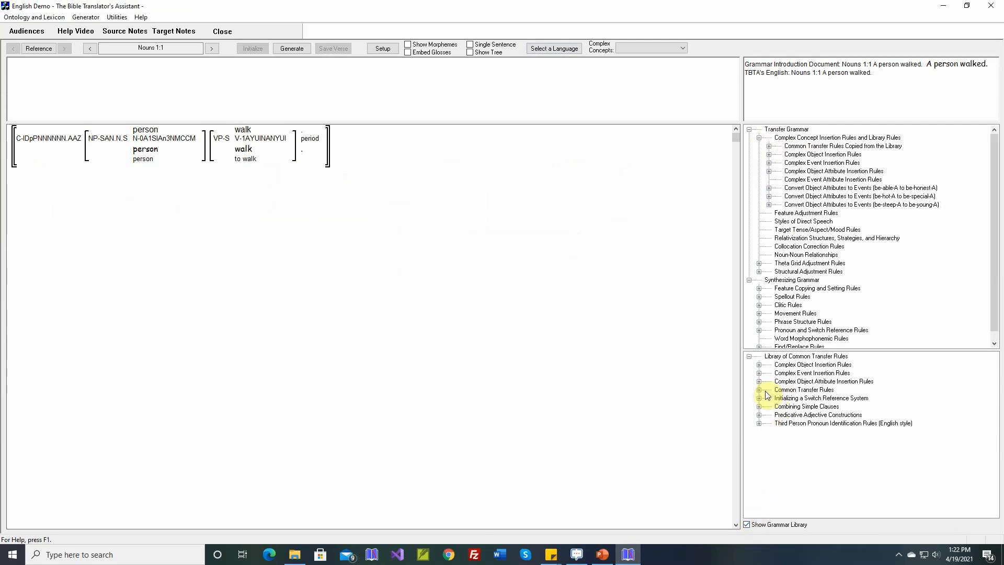
click(760, 389)
scroll(799, 457, down, 4)
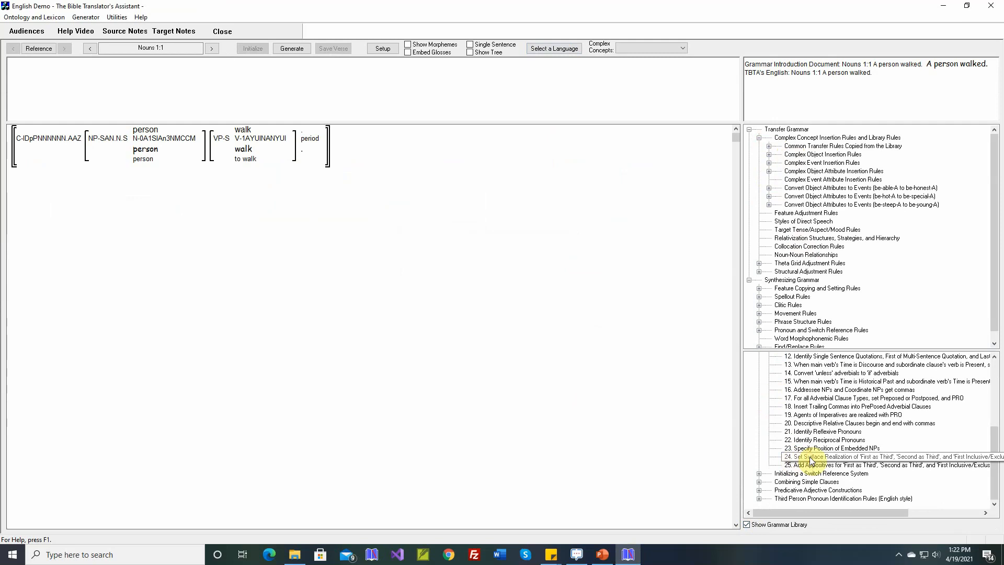
drag(810, 458, 820, 151)
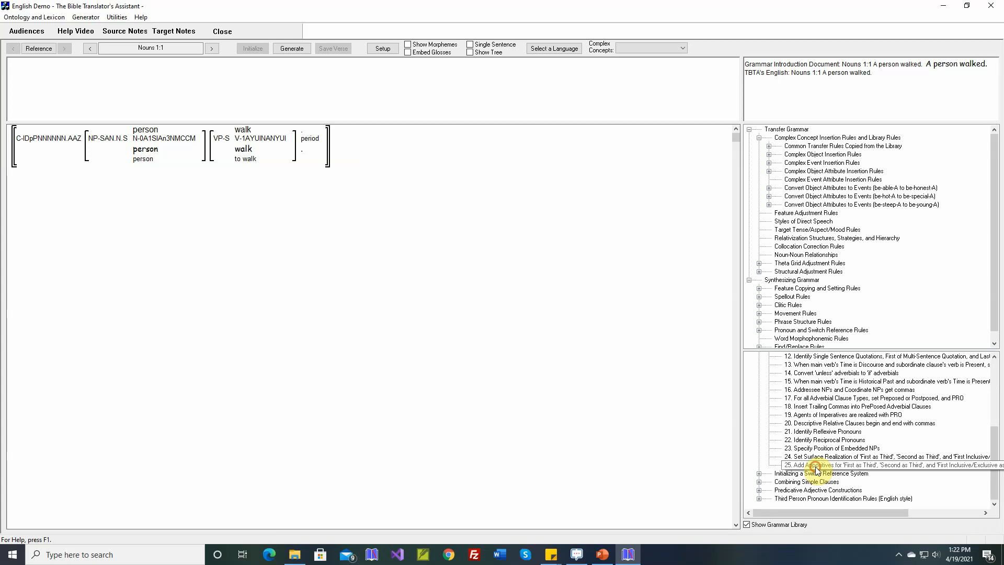
drag(817, 469, 835, 152)
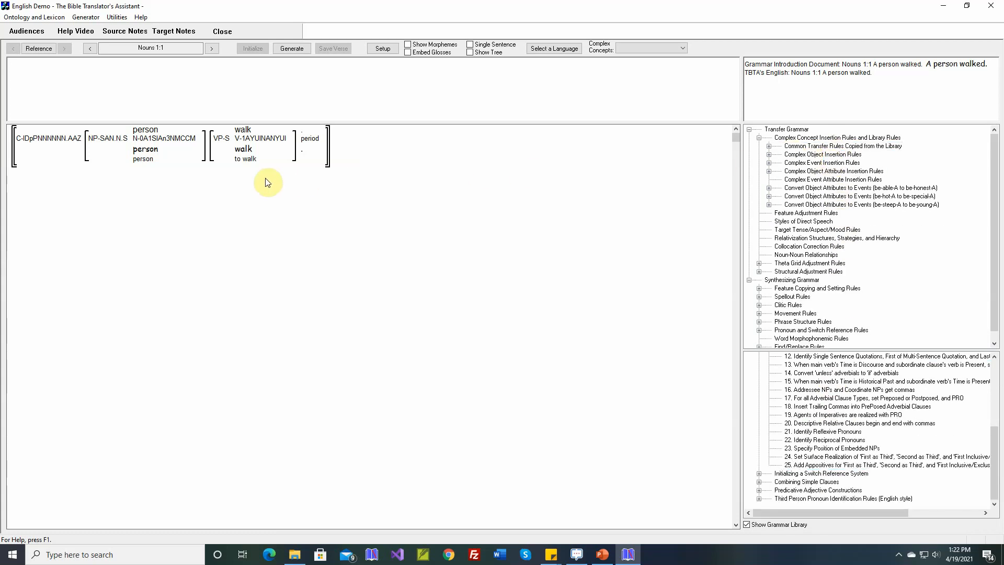
click(770, 146)
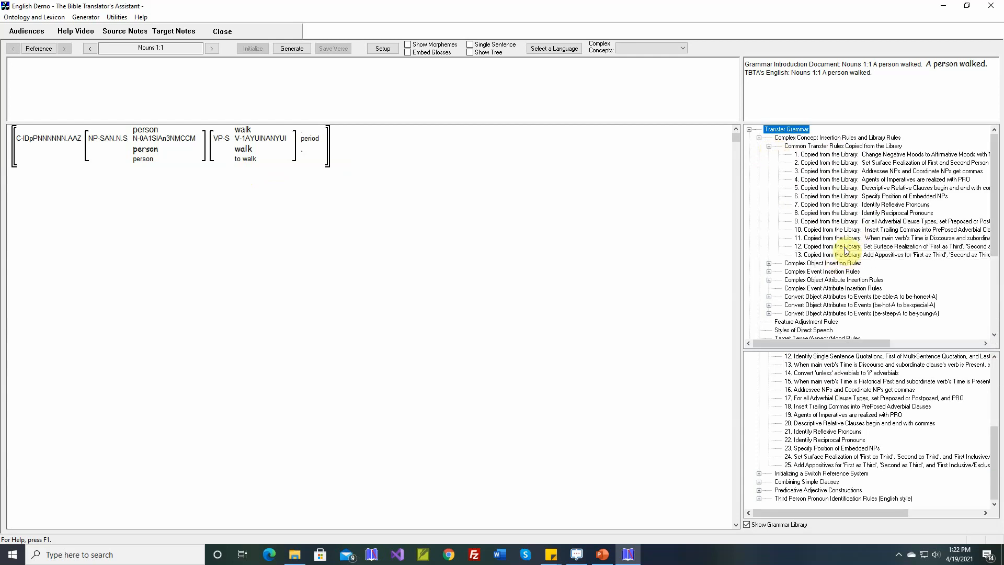
Step: Collapse the noun Person values: the three 'First ... as Third' values into First, and Second as Third into Second
double_click(815, 322)
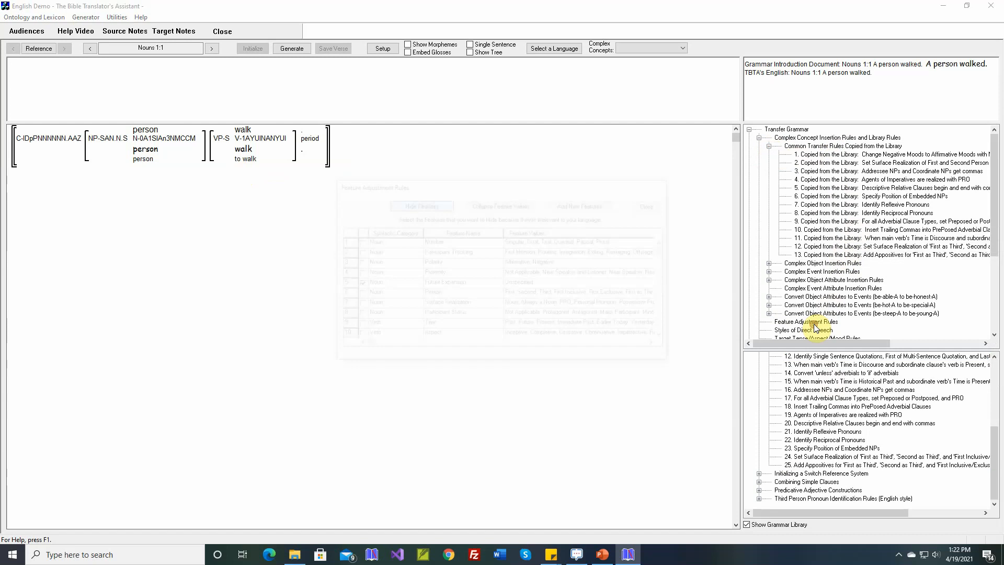
click(531, 205)
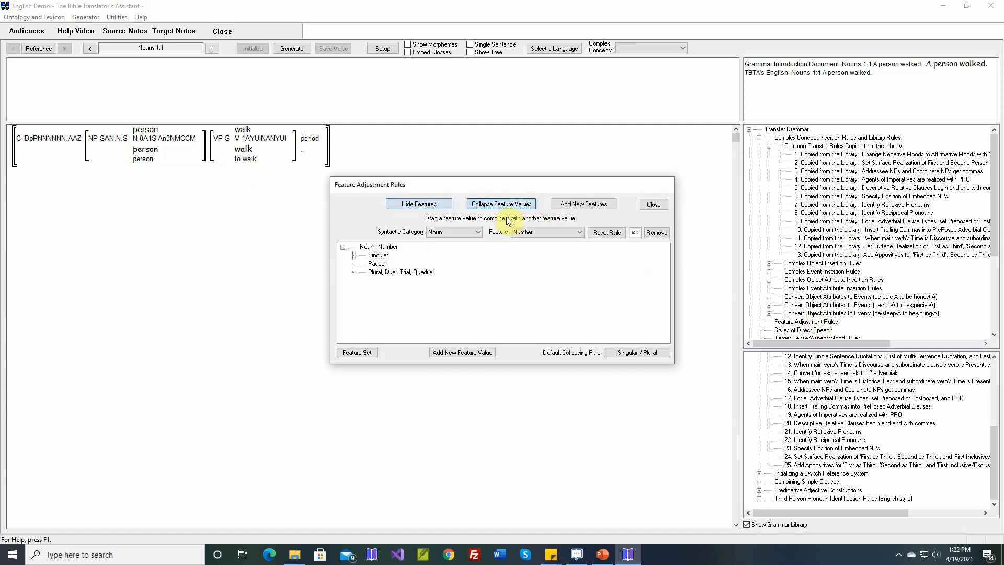
click(528, 233)
click(529, 269)
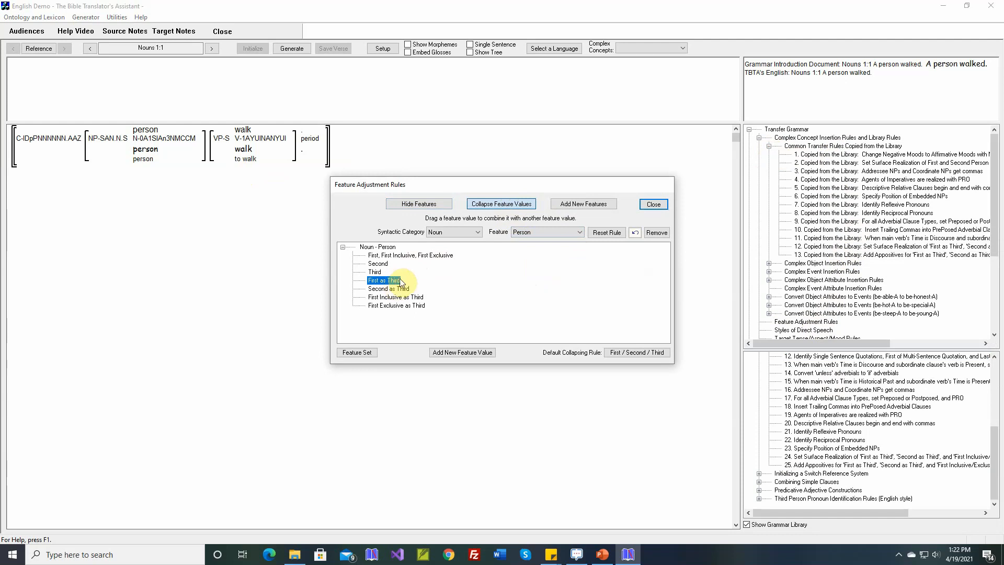
drag(401, 283, 434, 257)
click(399, 282)
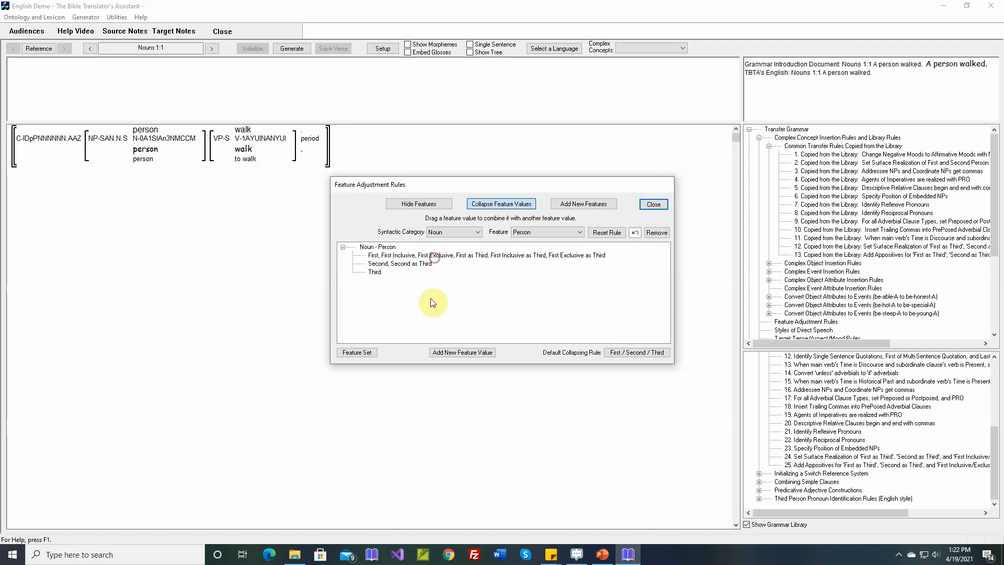